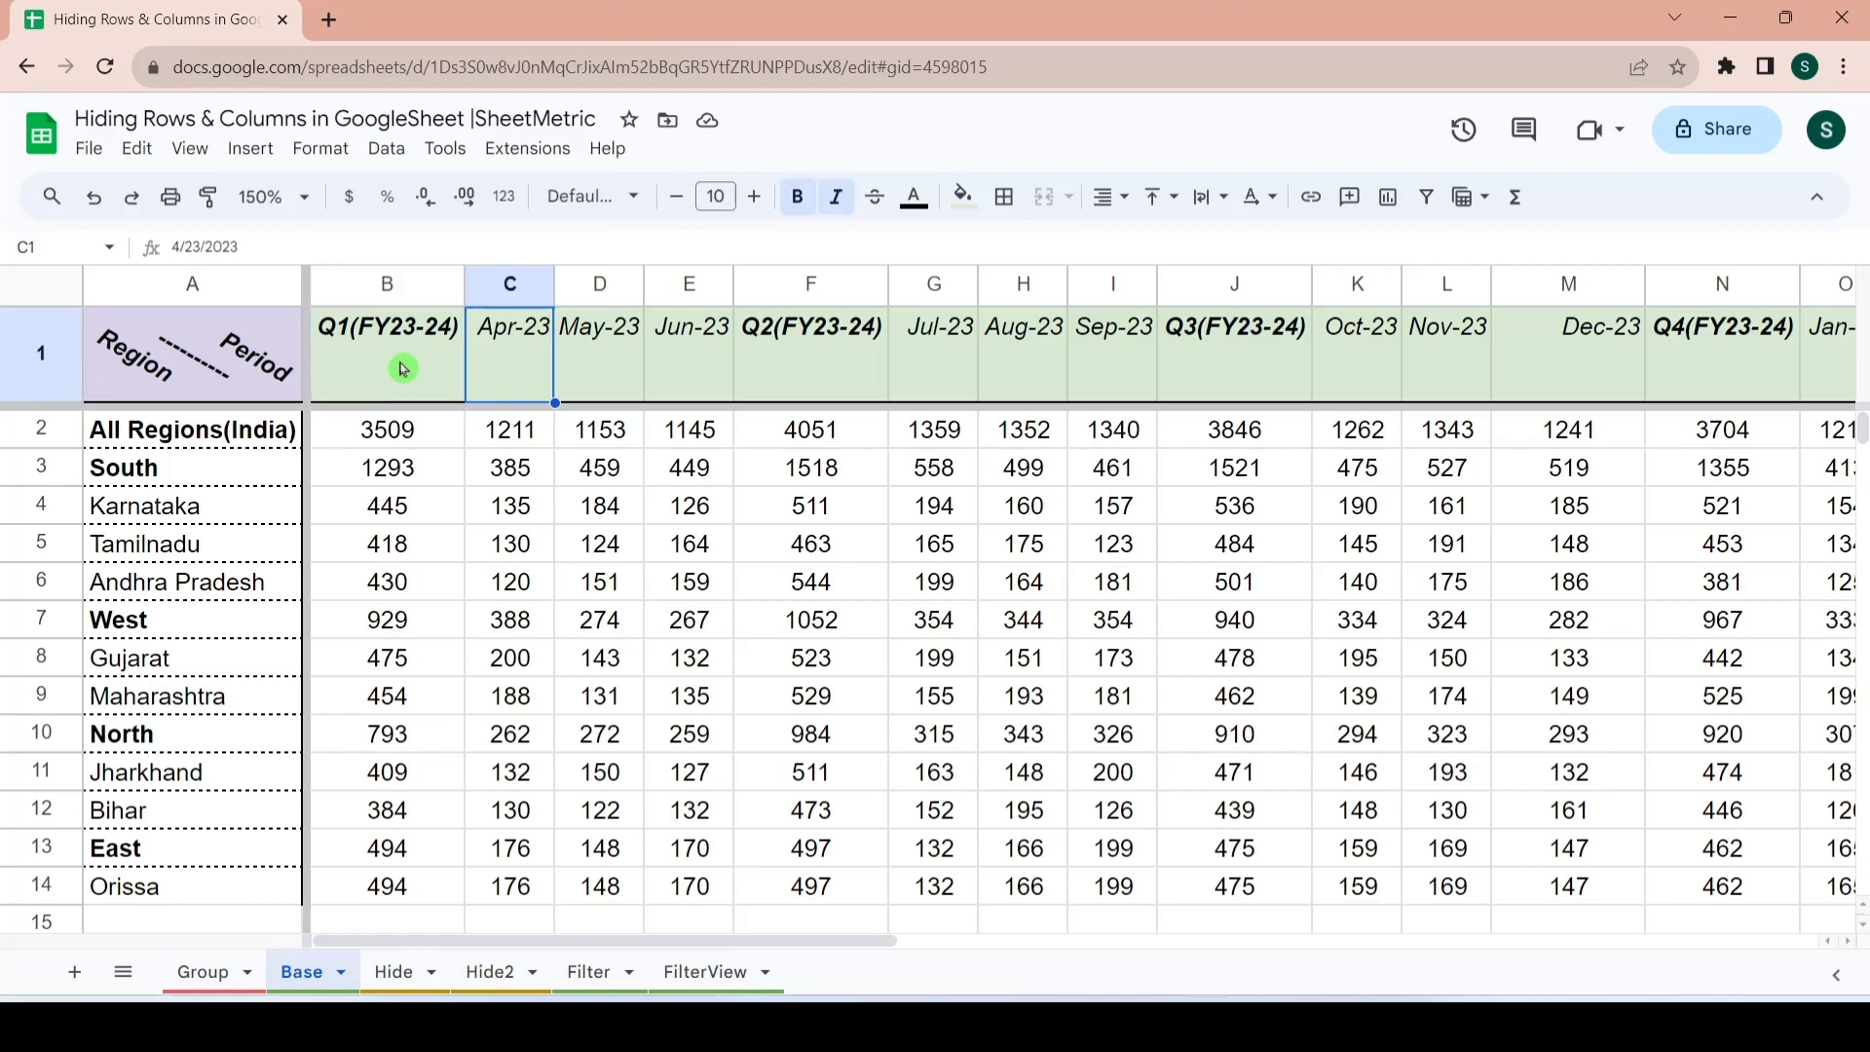
key("Right")
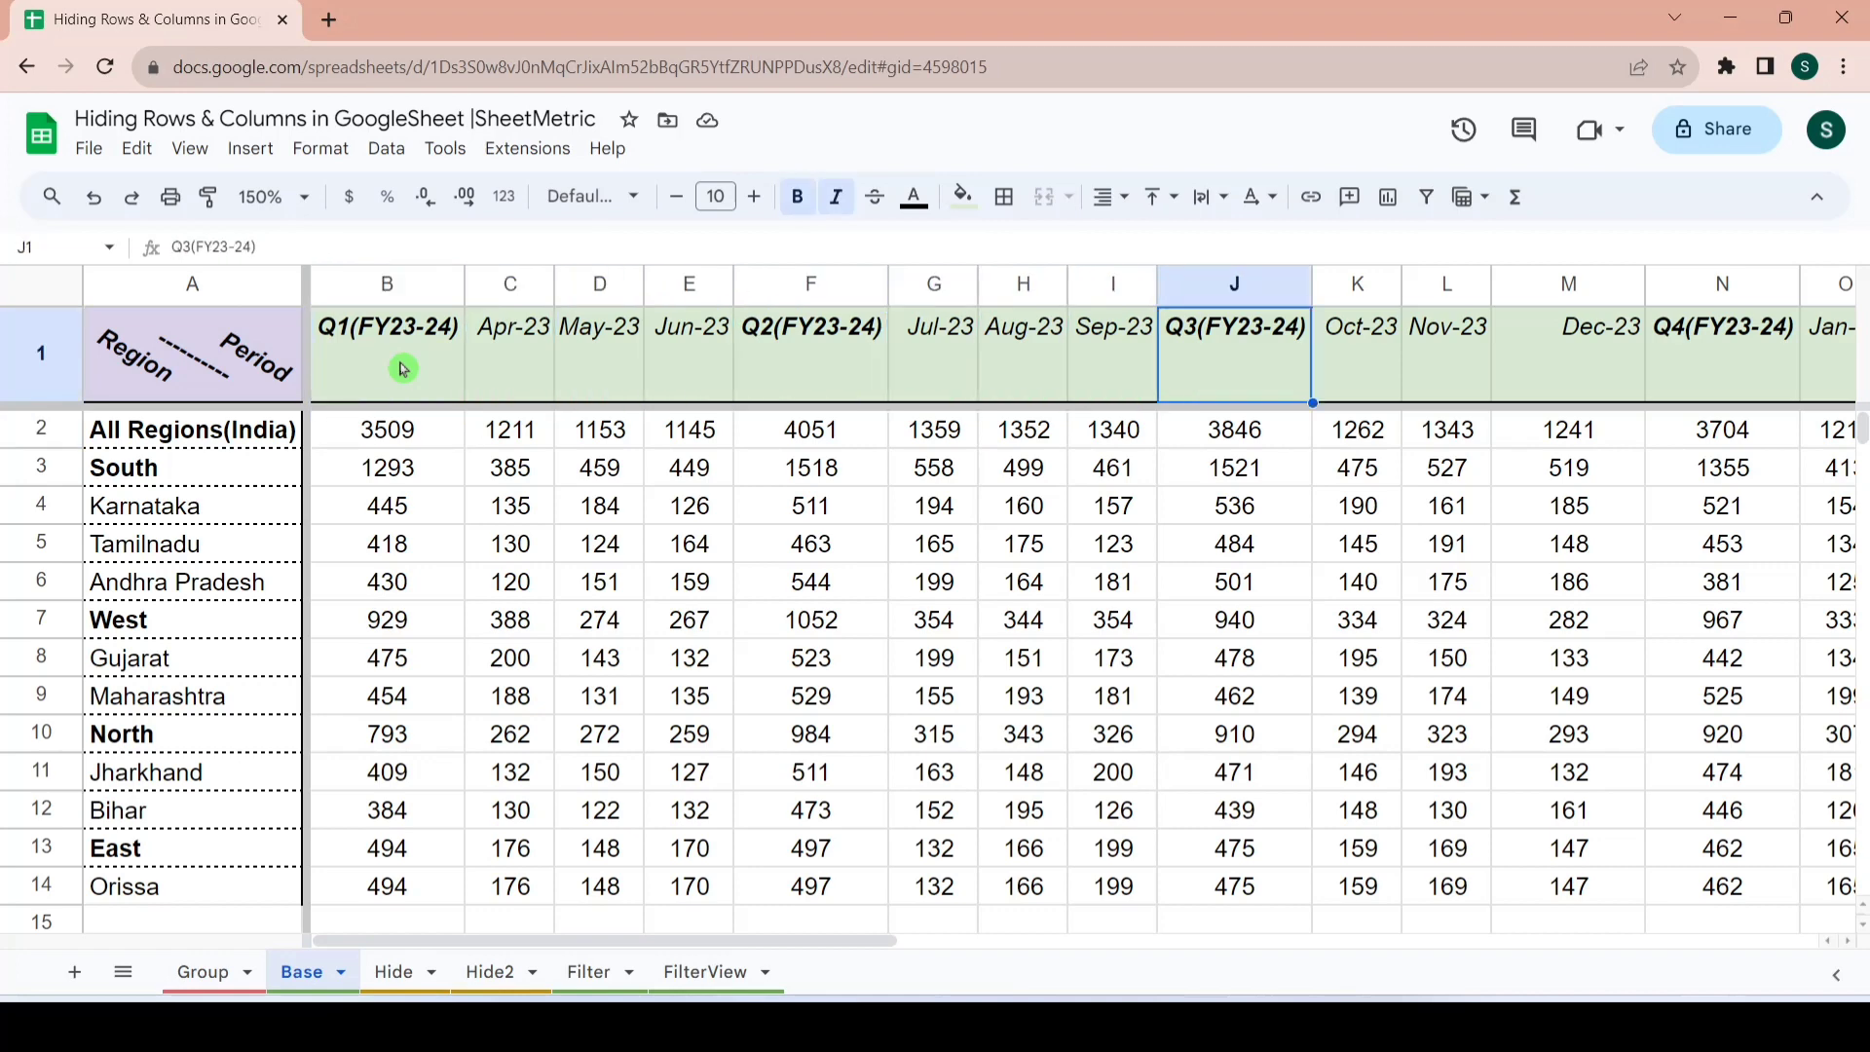
key("Right")
key("Right")
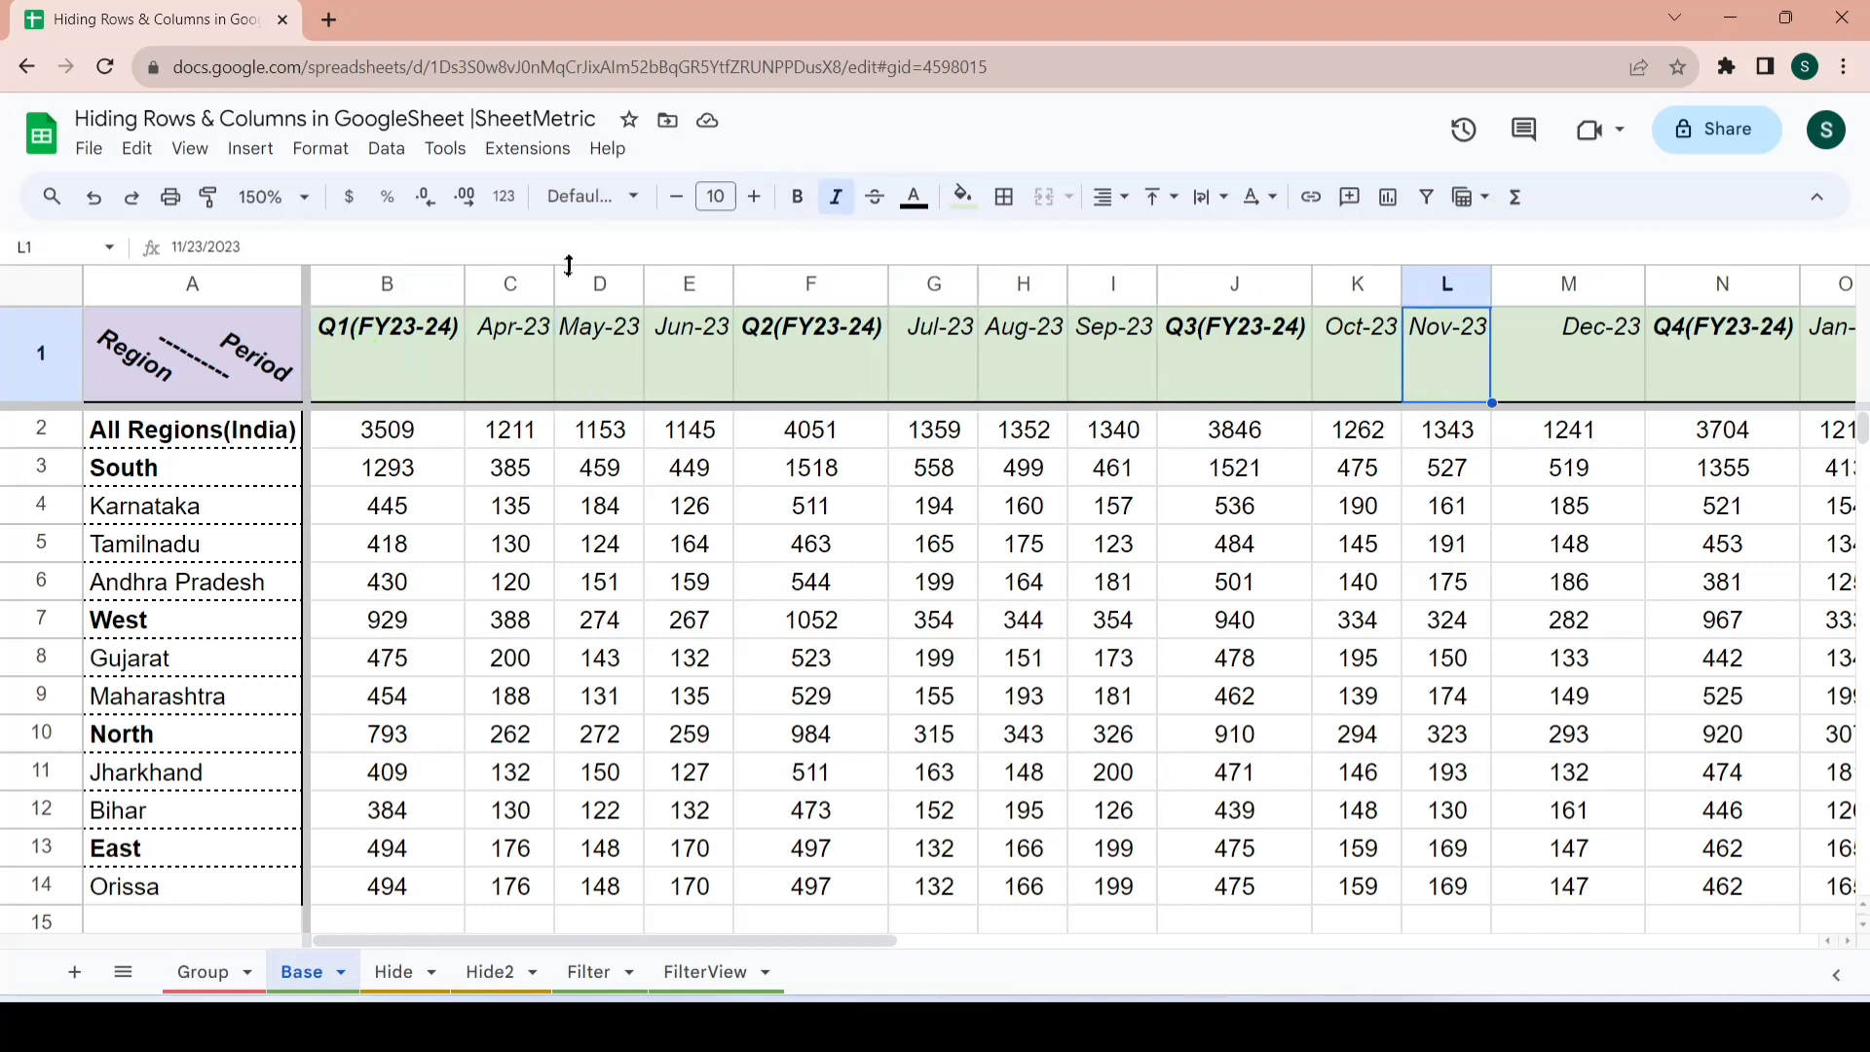
- Hide the monthly columns C to E (Apr-23 to Jun-23) in the Base sheet
left_click(492, 284)
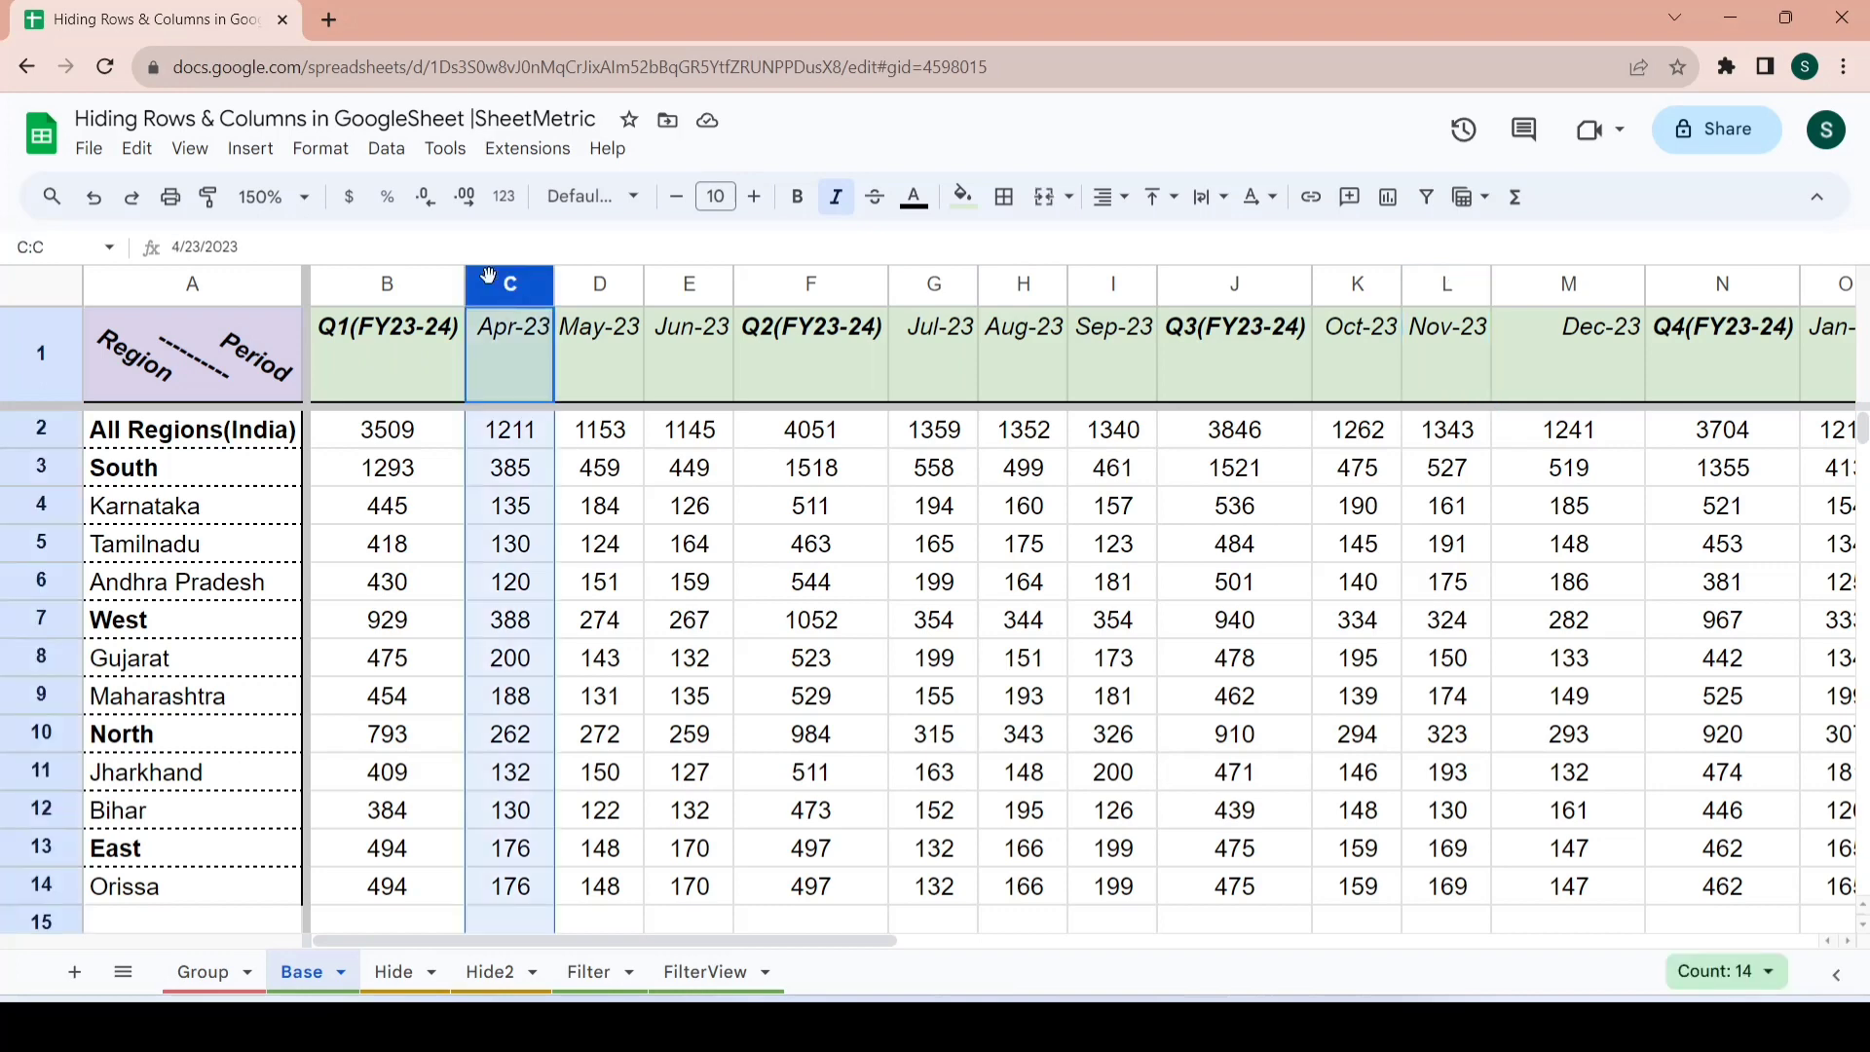
key("shift+Right")
left_click(493, 284)
key("Right")
left_click(493, 283)
key("shift+Right")
key("shift+Right")
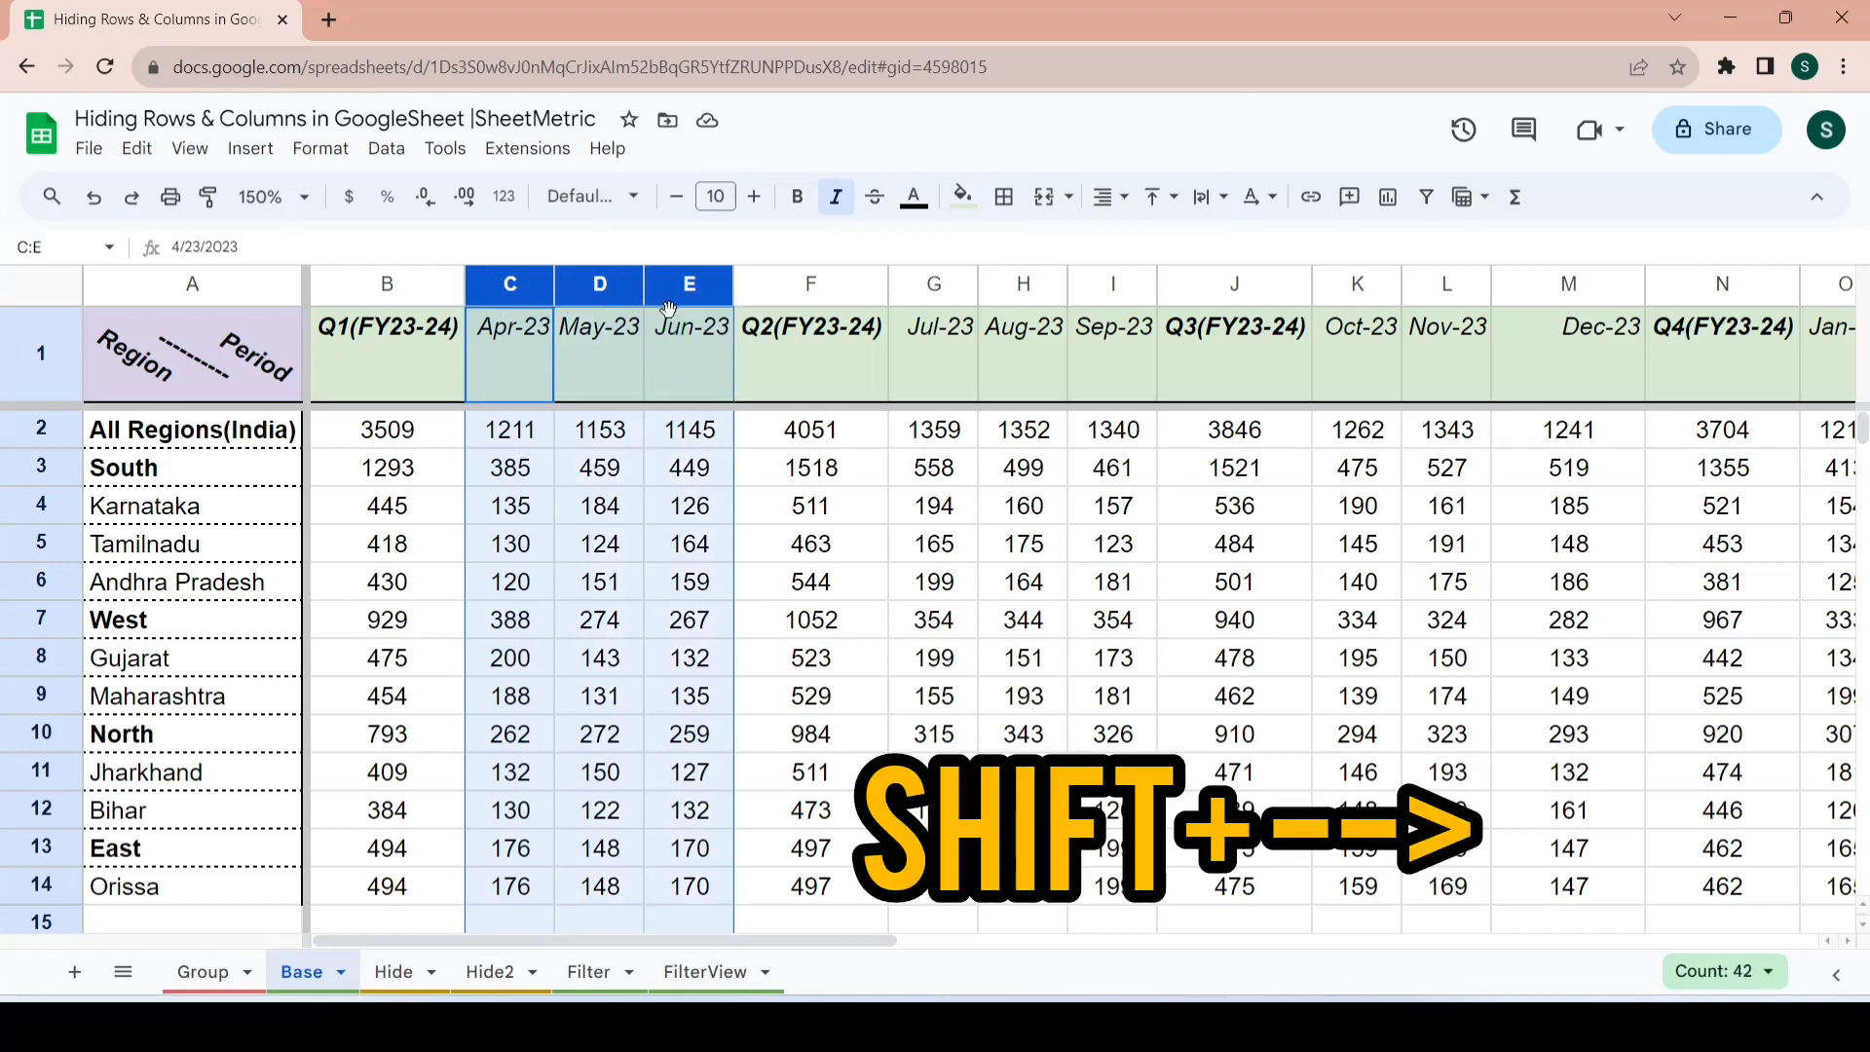
right_click(511, 288)
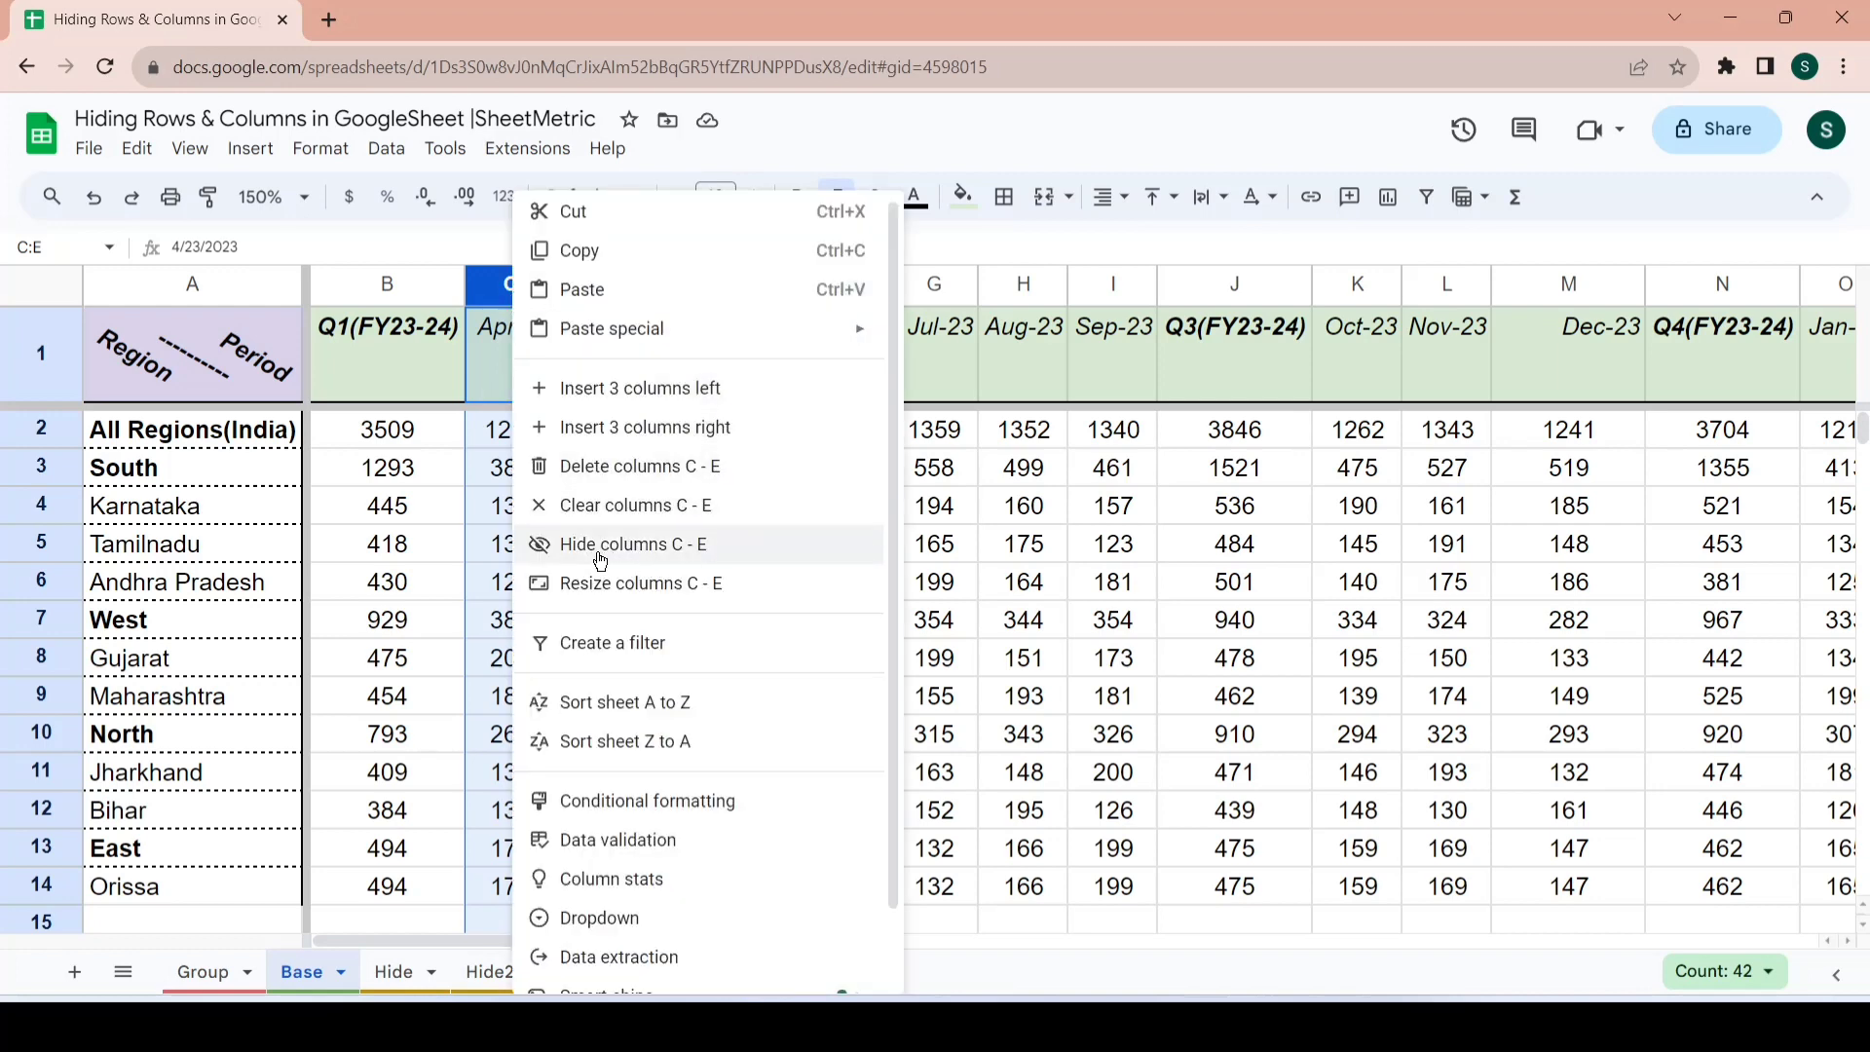
left_click(650, 557)
left_click(393, 511)
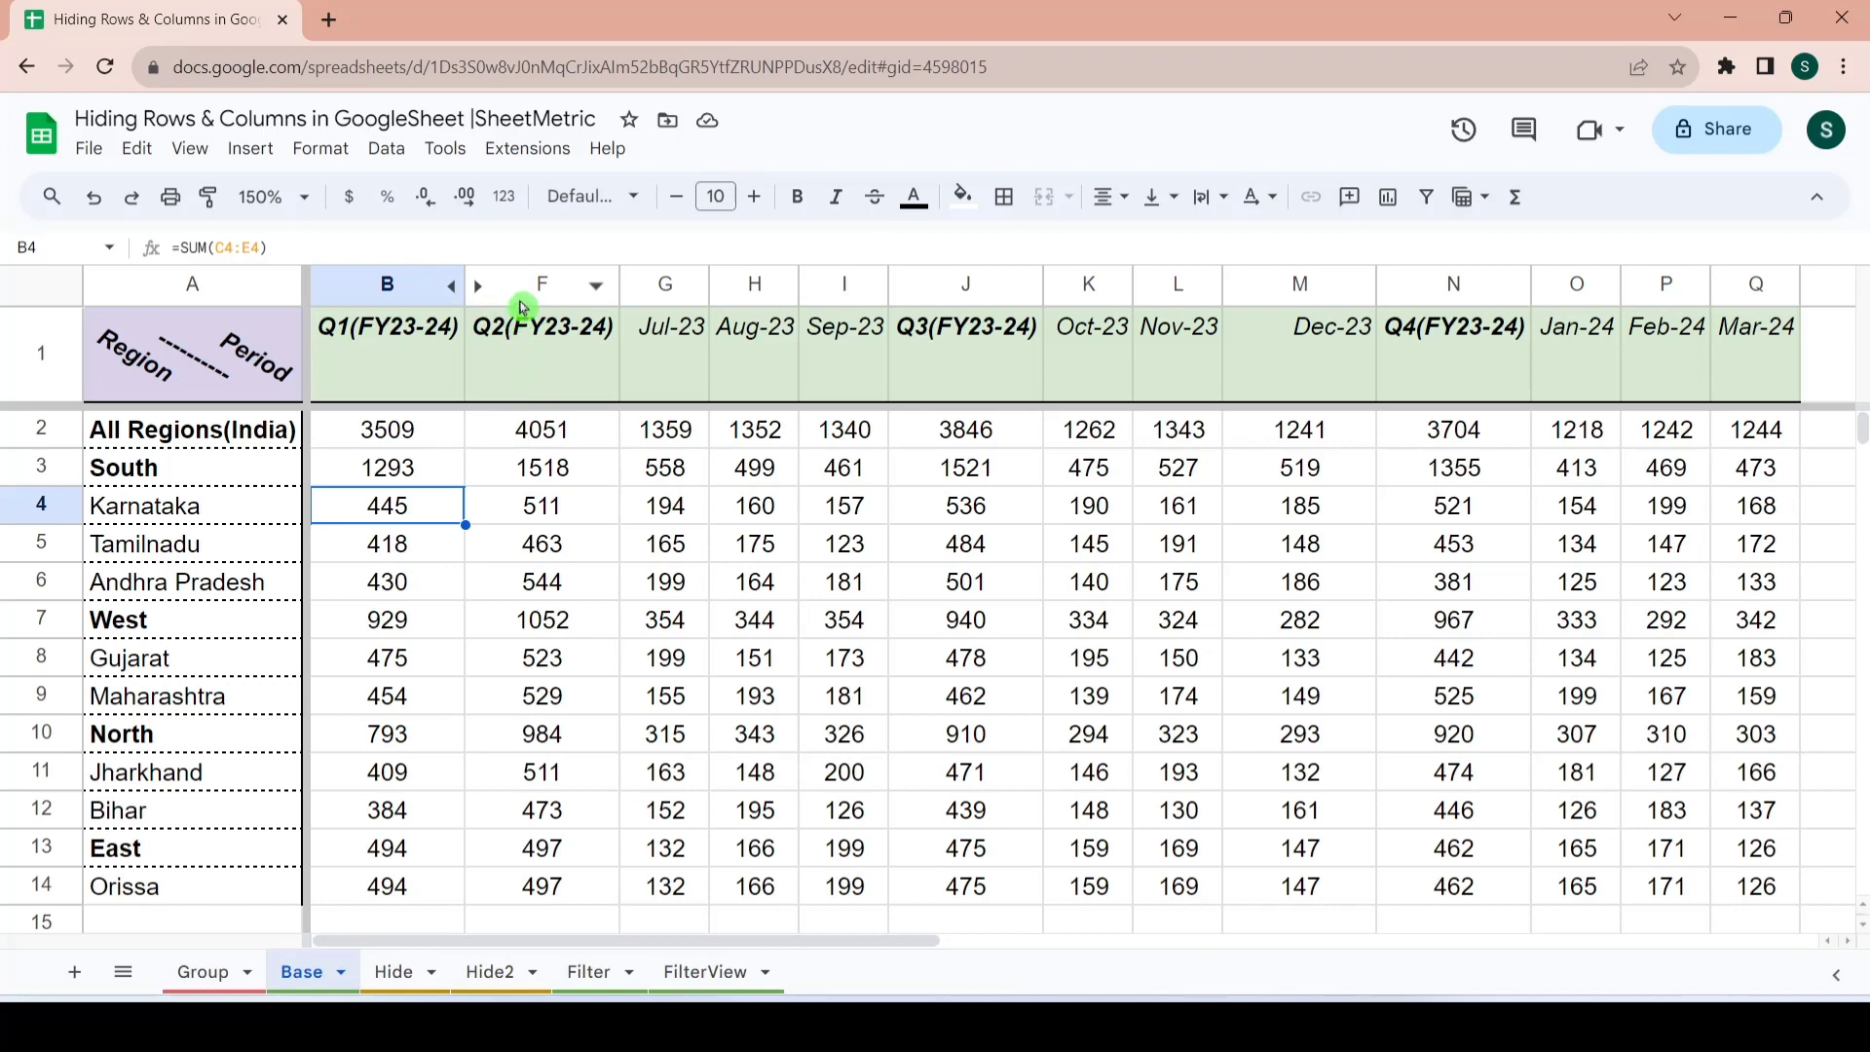
- Hide the monthly columns G to I (Jul-23 to Sep-23) in the Base sheet
left_click(662, 284)
key("shift+Right")
key("shift+Right")
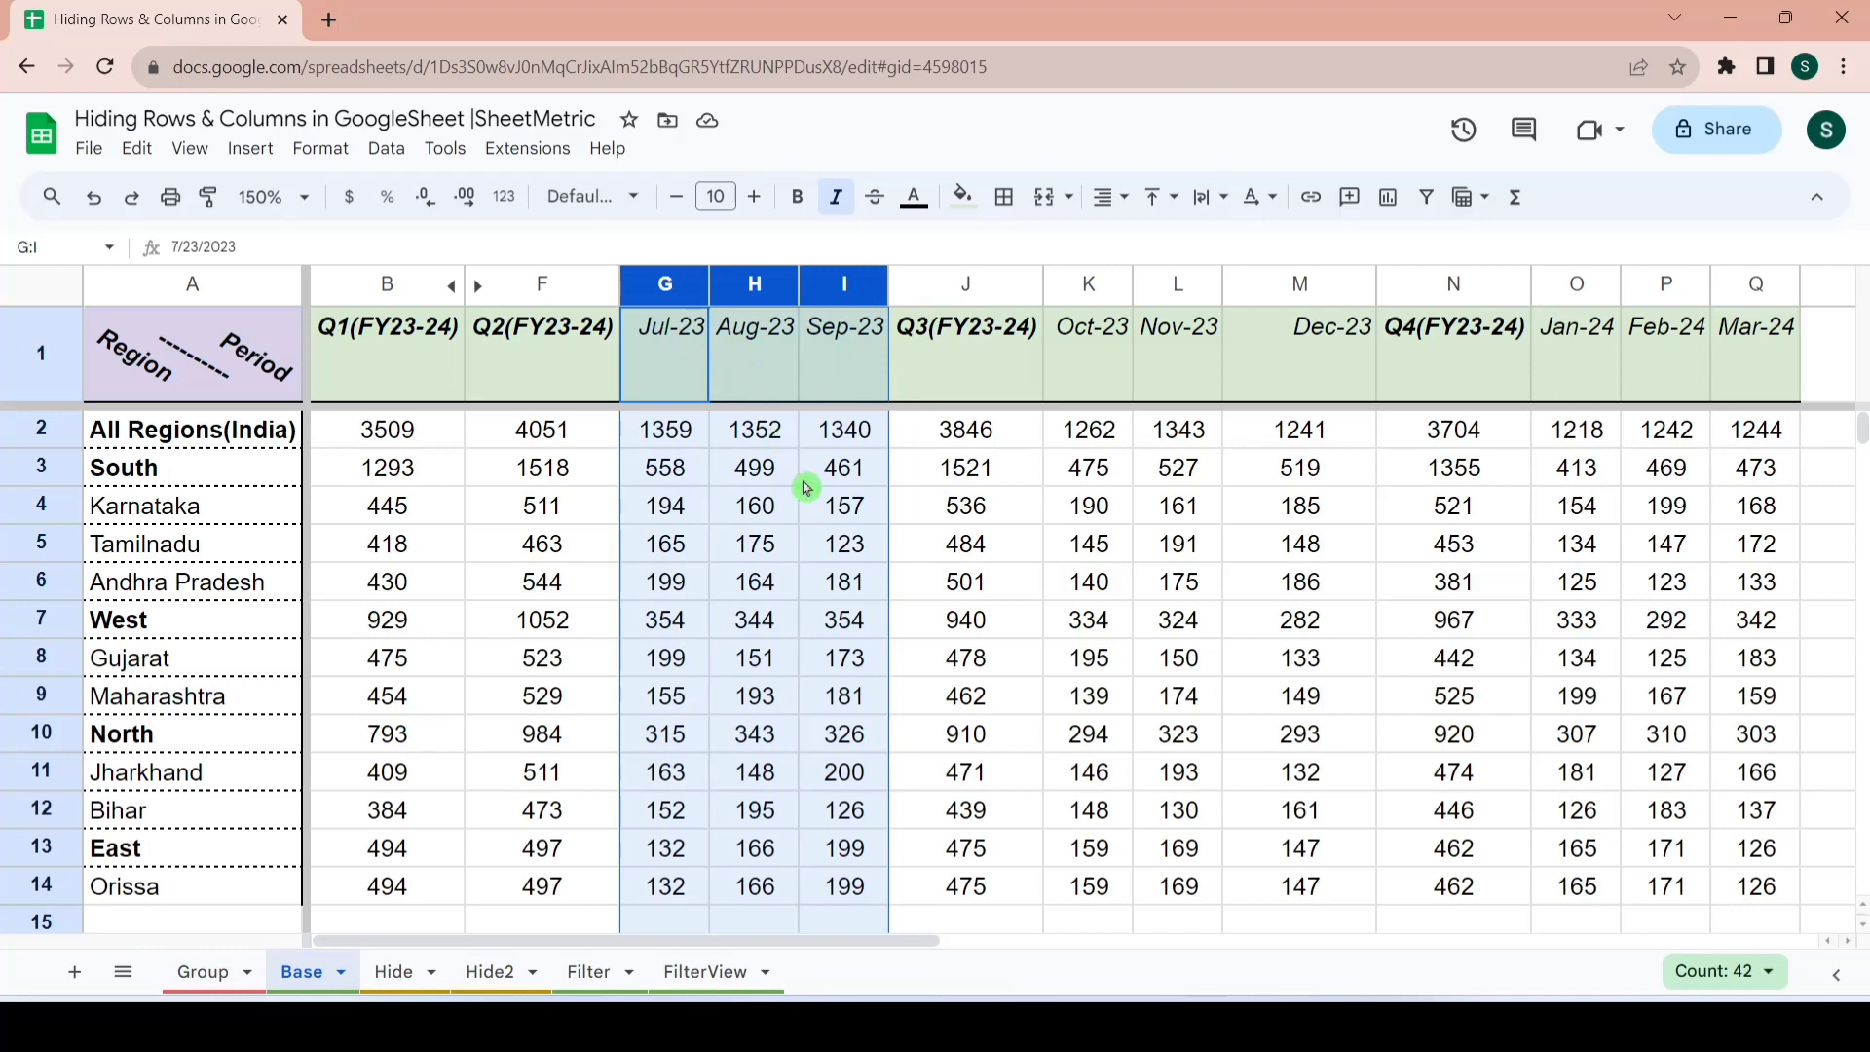
right_click(662, 289)
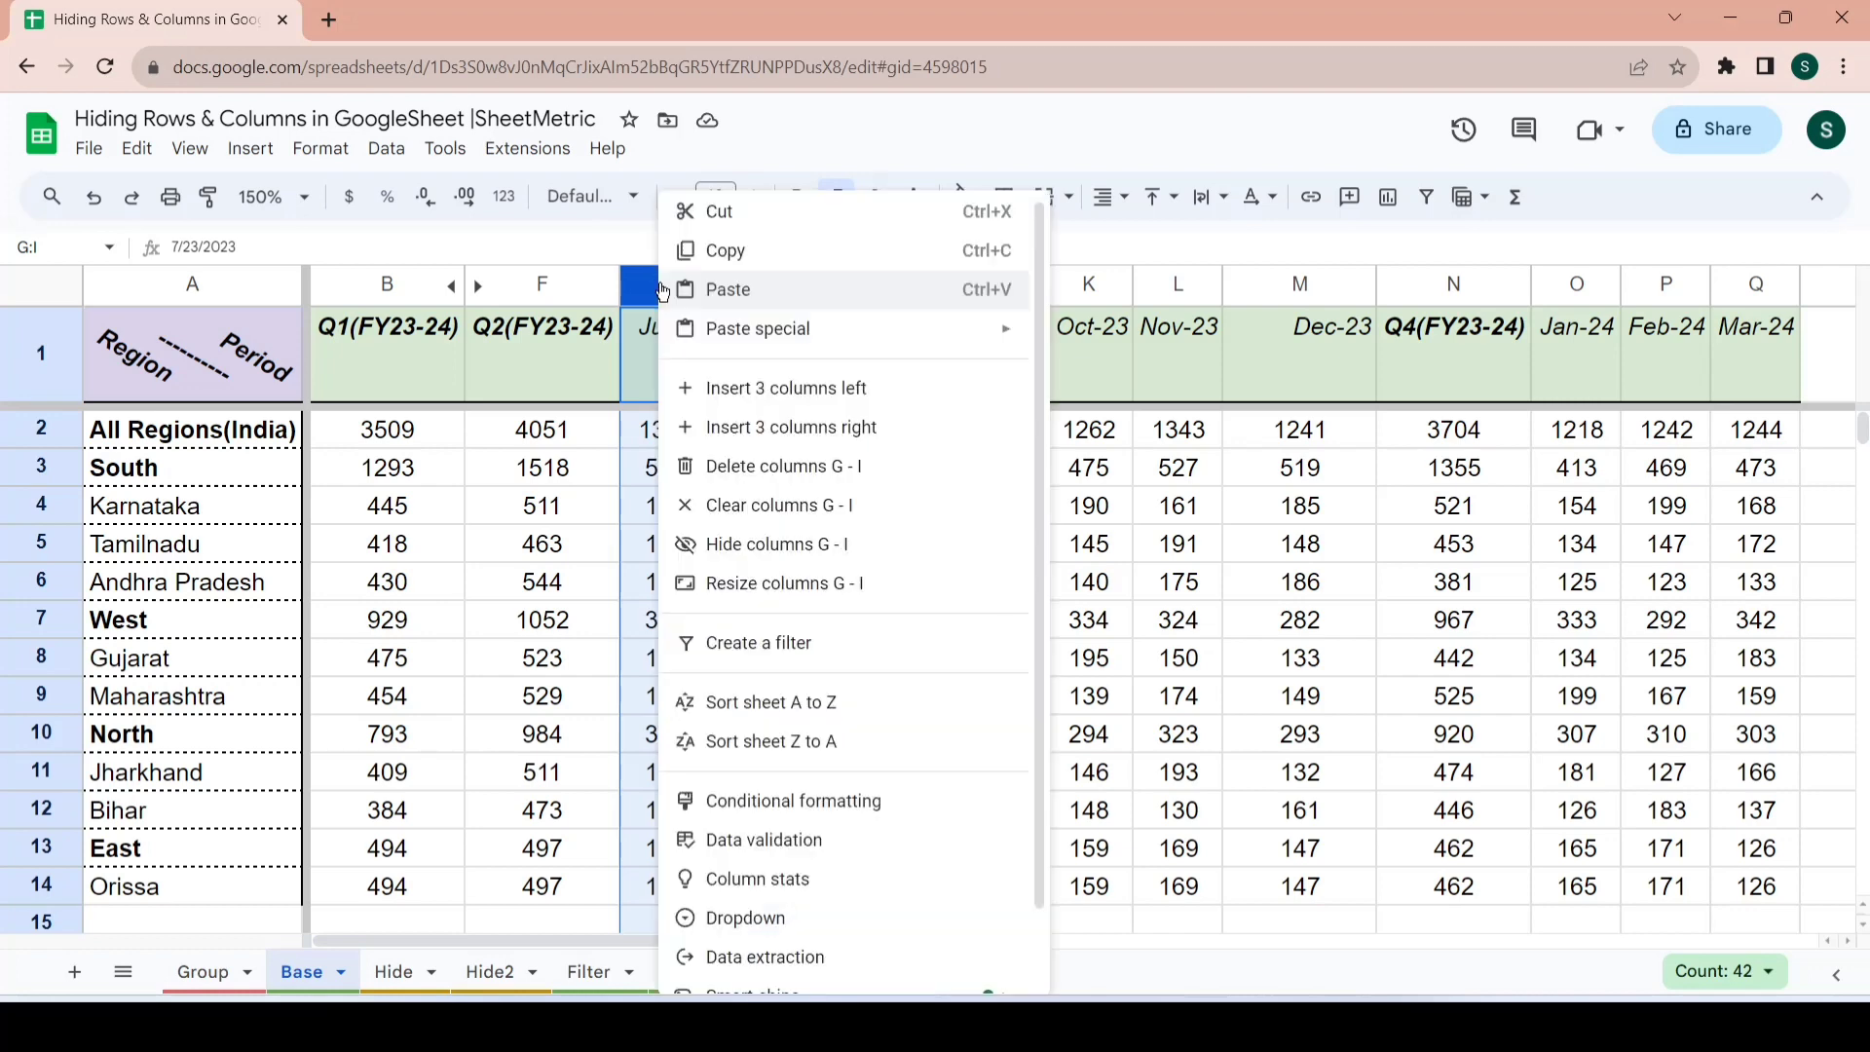
left_click(880, 547)
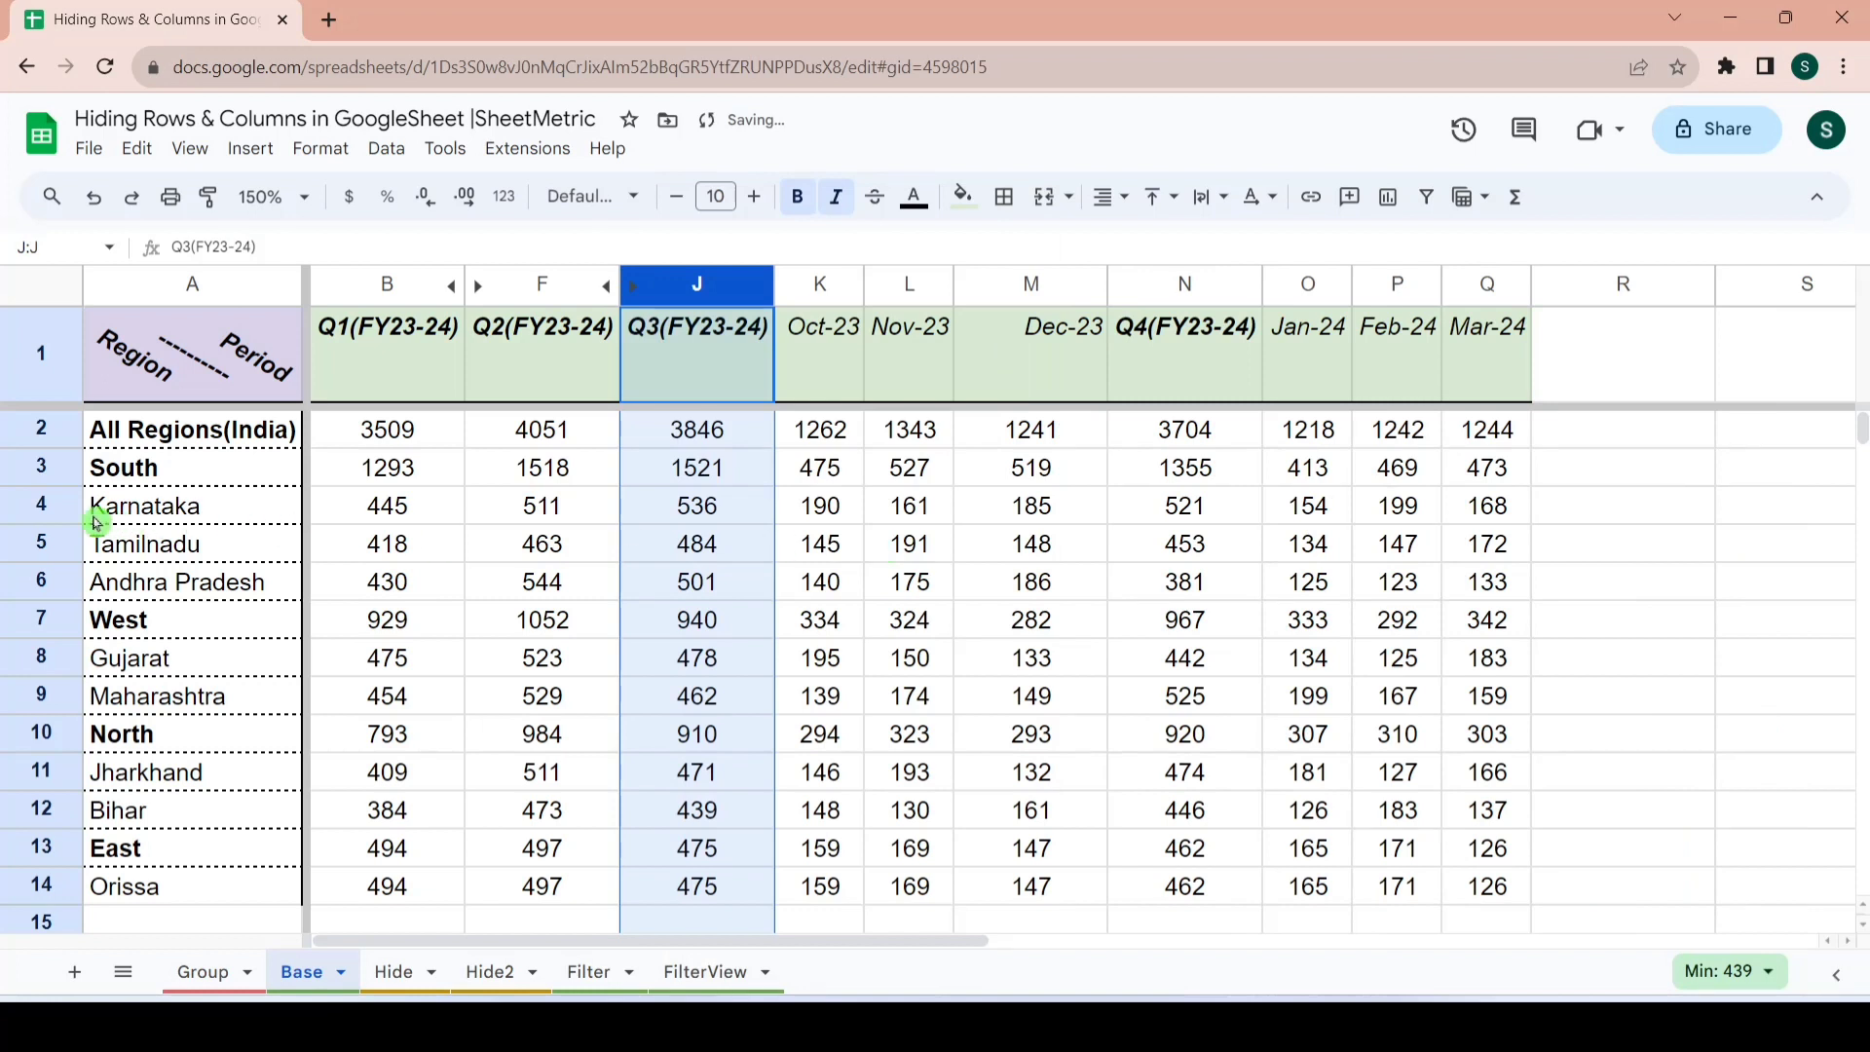
- Hide rows 4 to 6, the states Karnataka, Tamilnadu and Andhra Pradesh under South
left_click(36, 505)
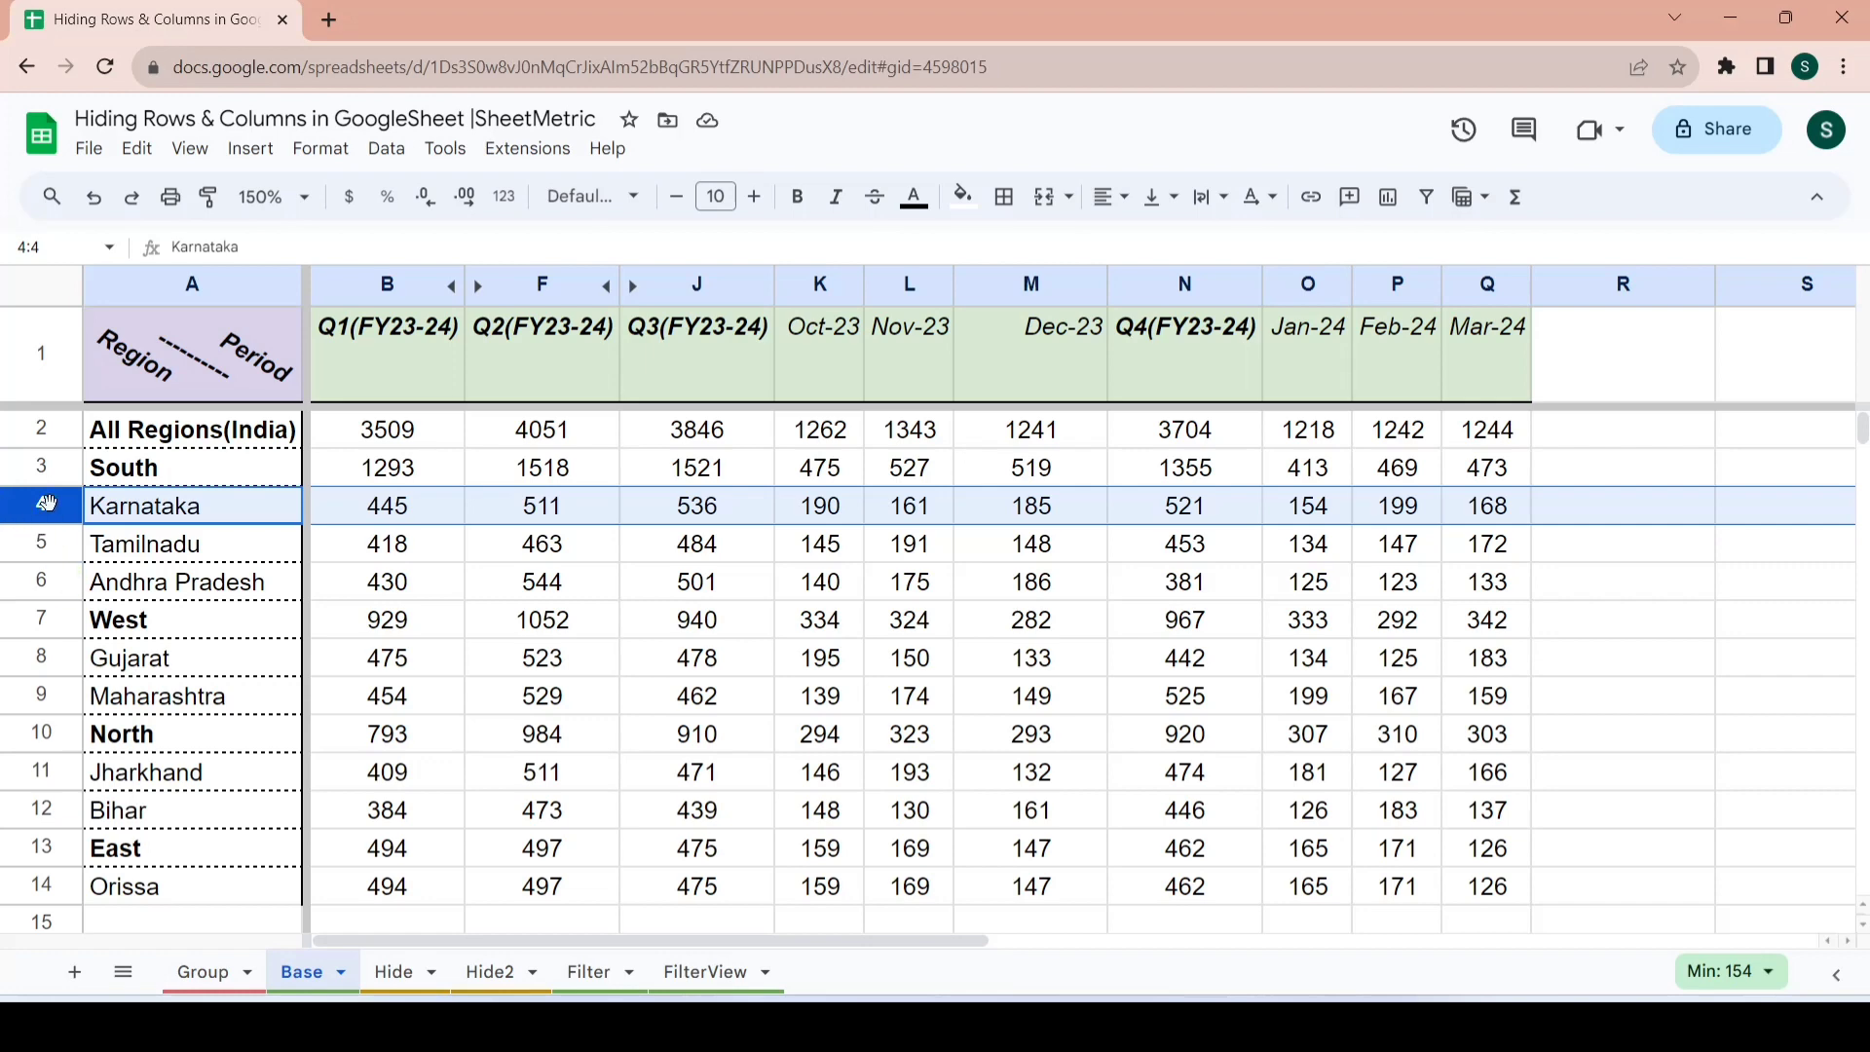
key("shift+Down")
key("shift+Down")
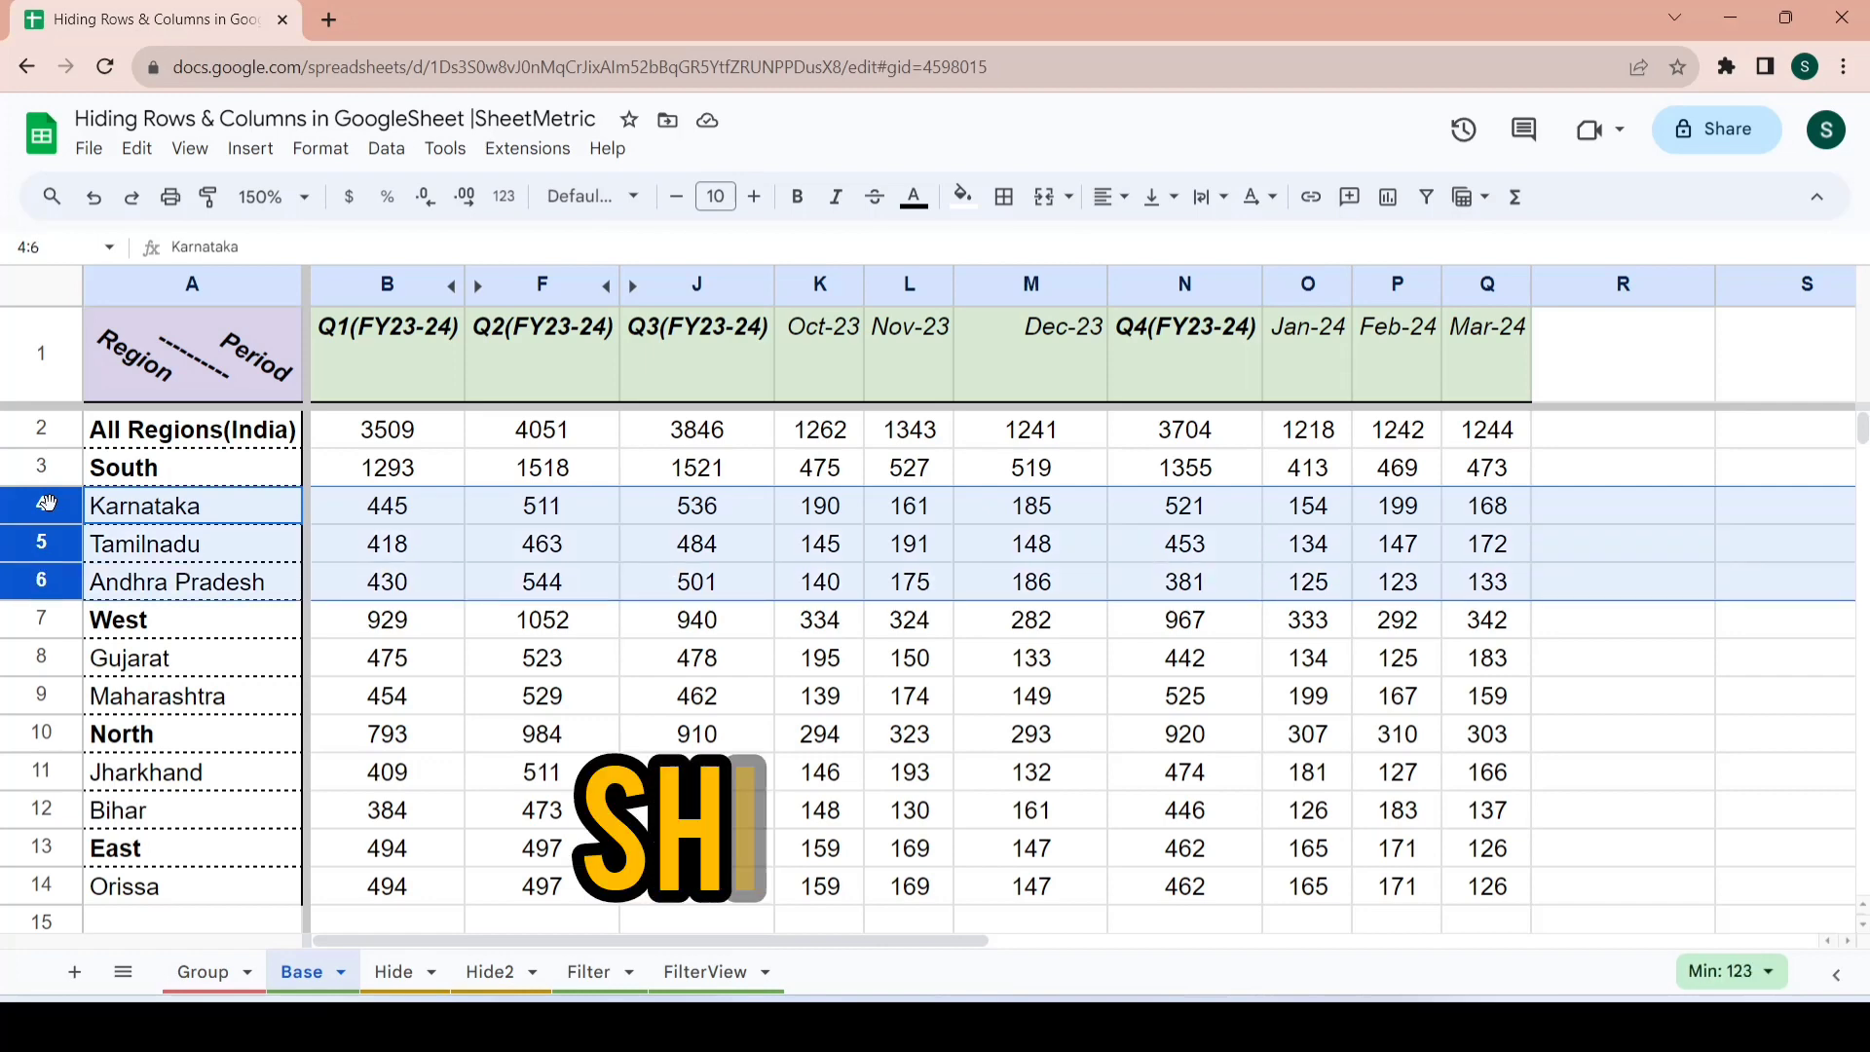
right_click(44, 530)
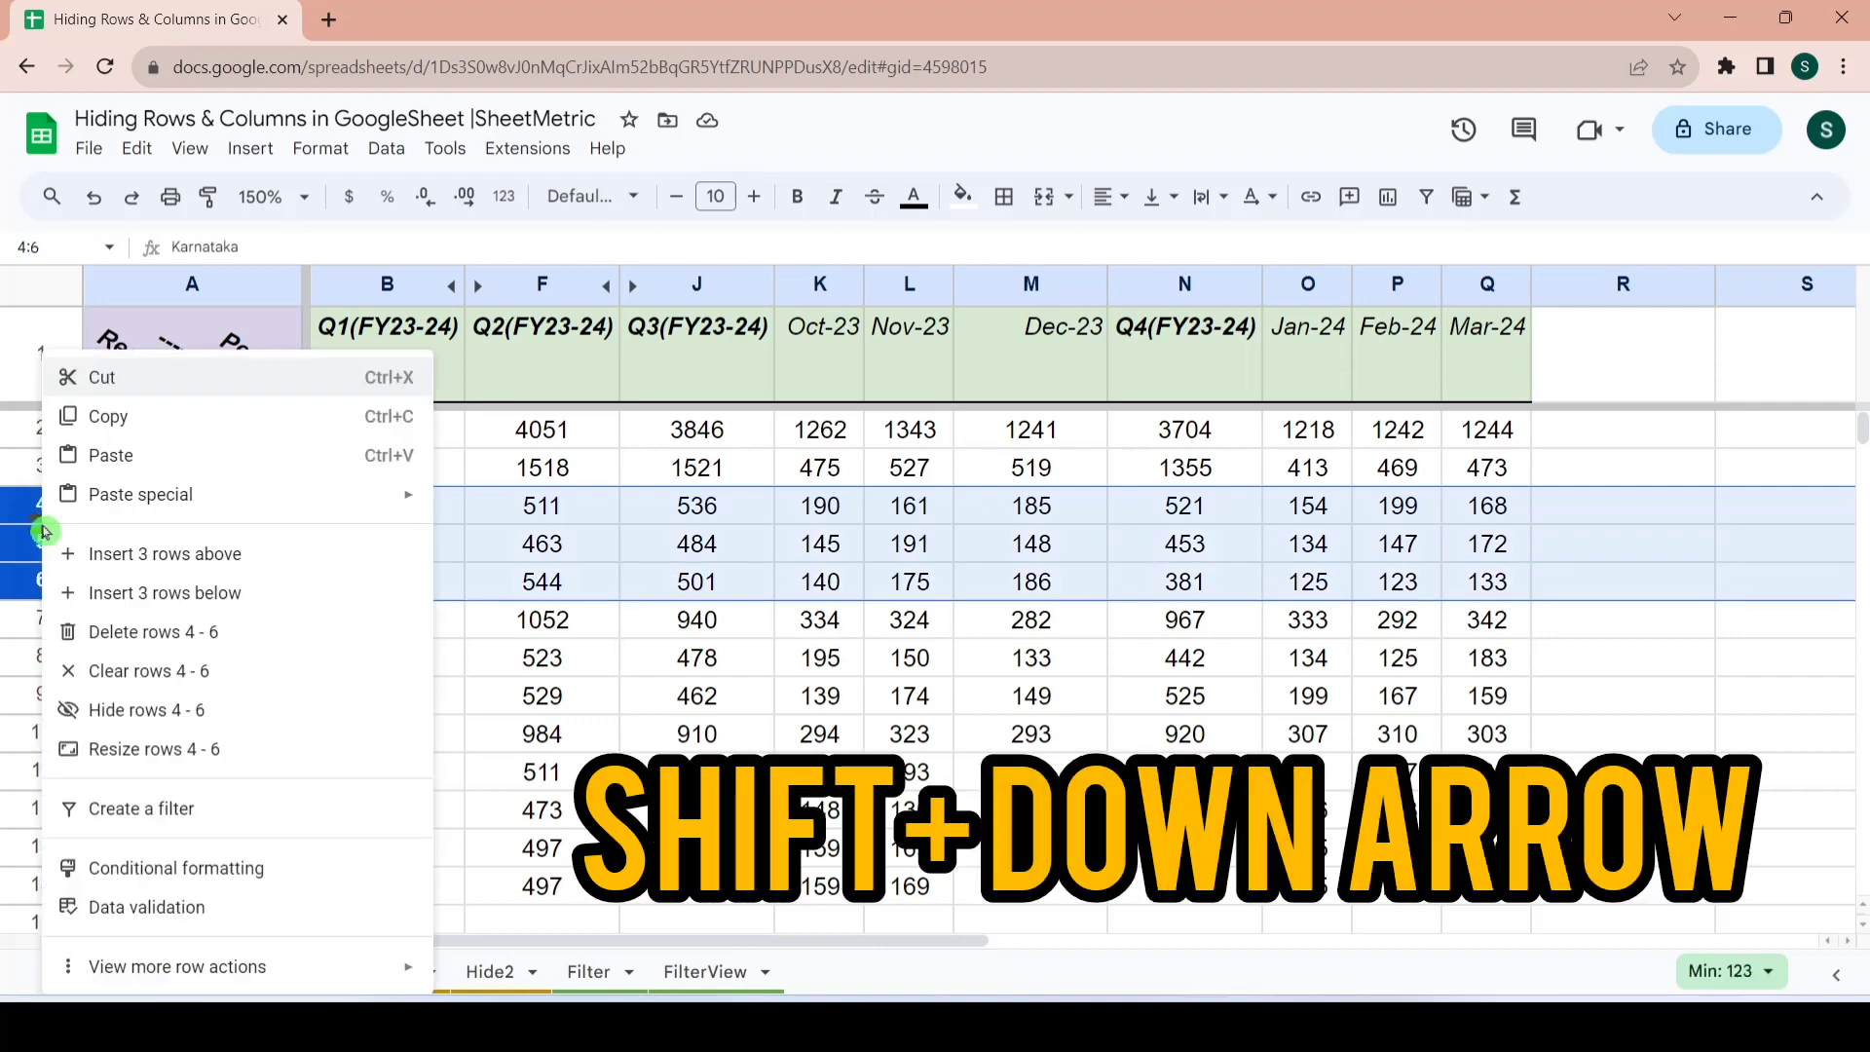
left_click(201, 717)
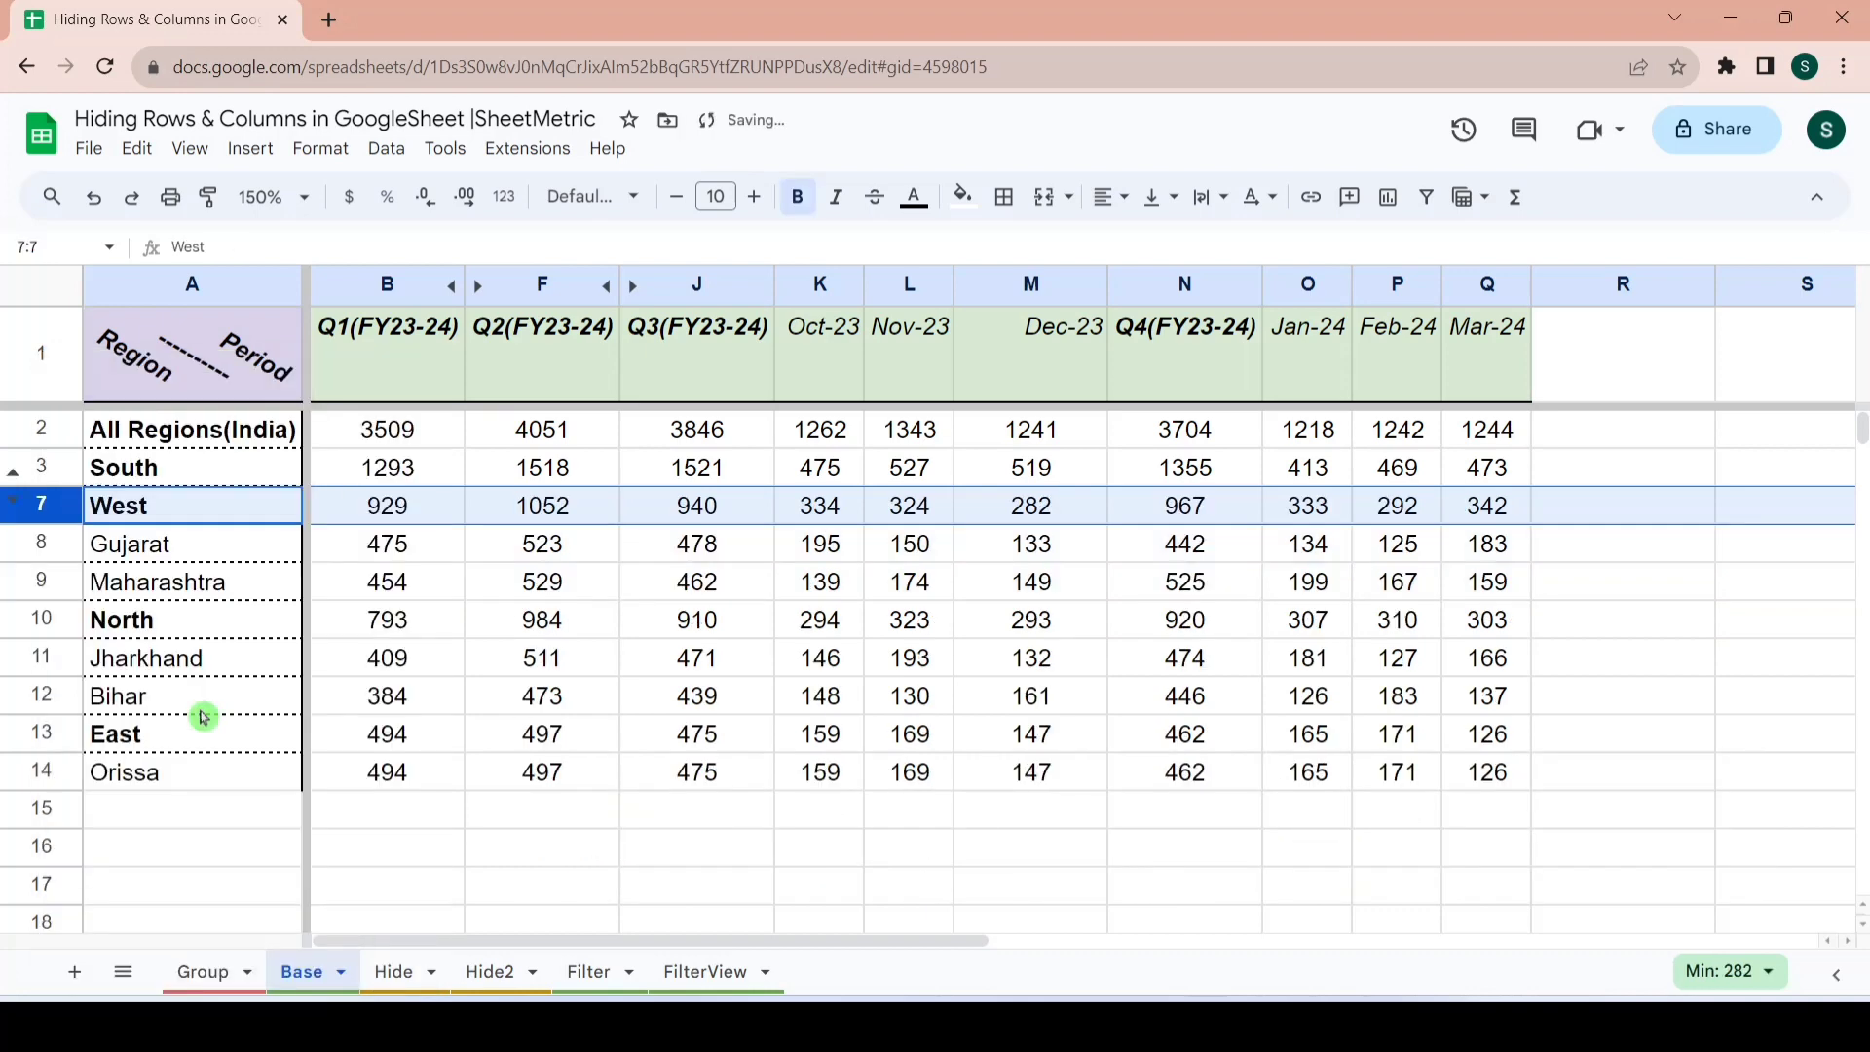
- Hide rows 8 and 9, the states Gujarat and Maharashtra under West
left_click(51, 542)
key("shift+Down")
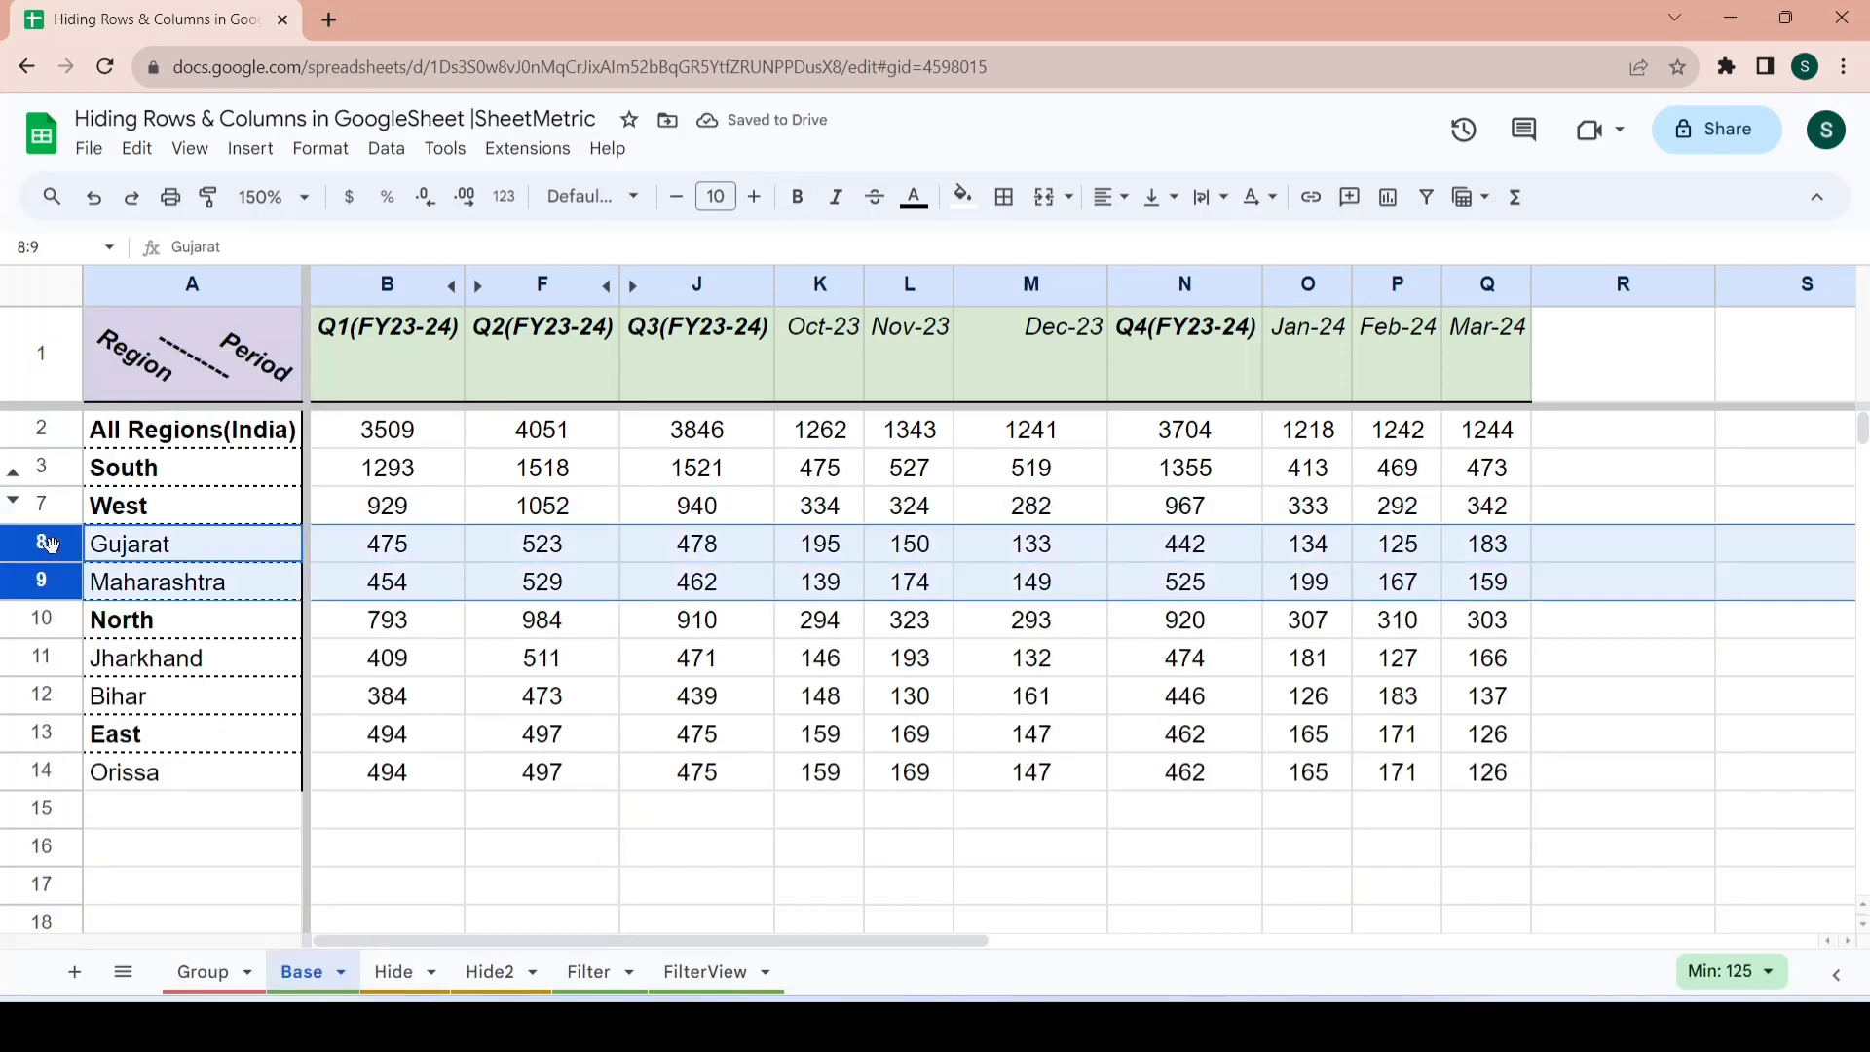
right_click(54, 553)
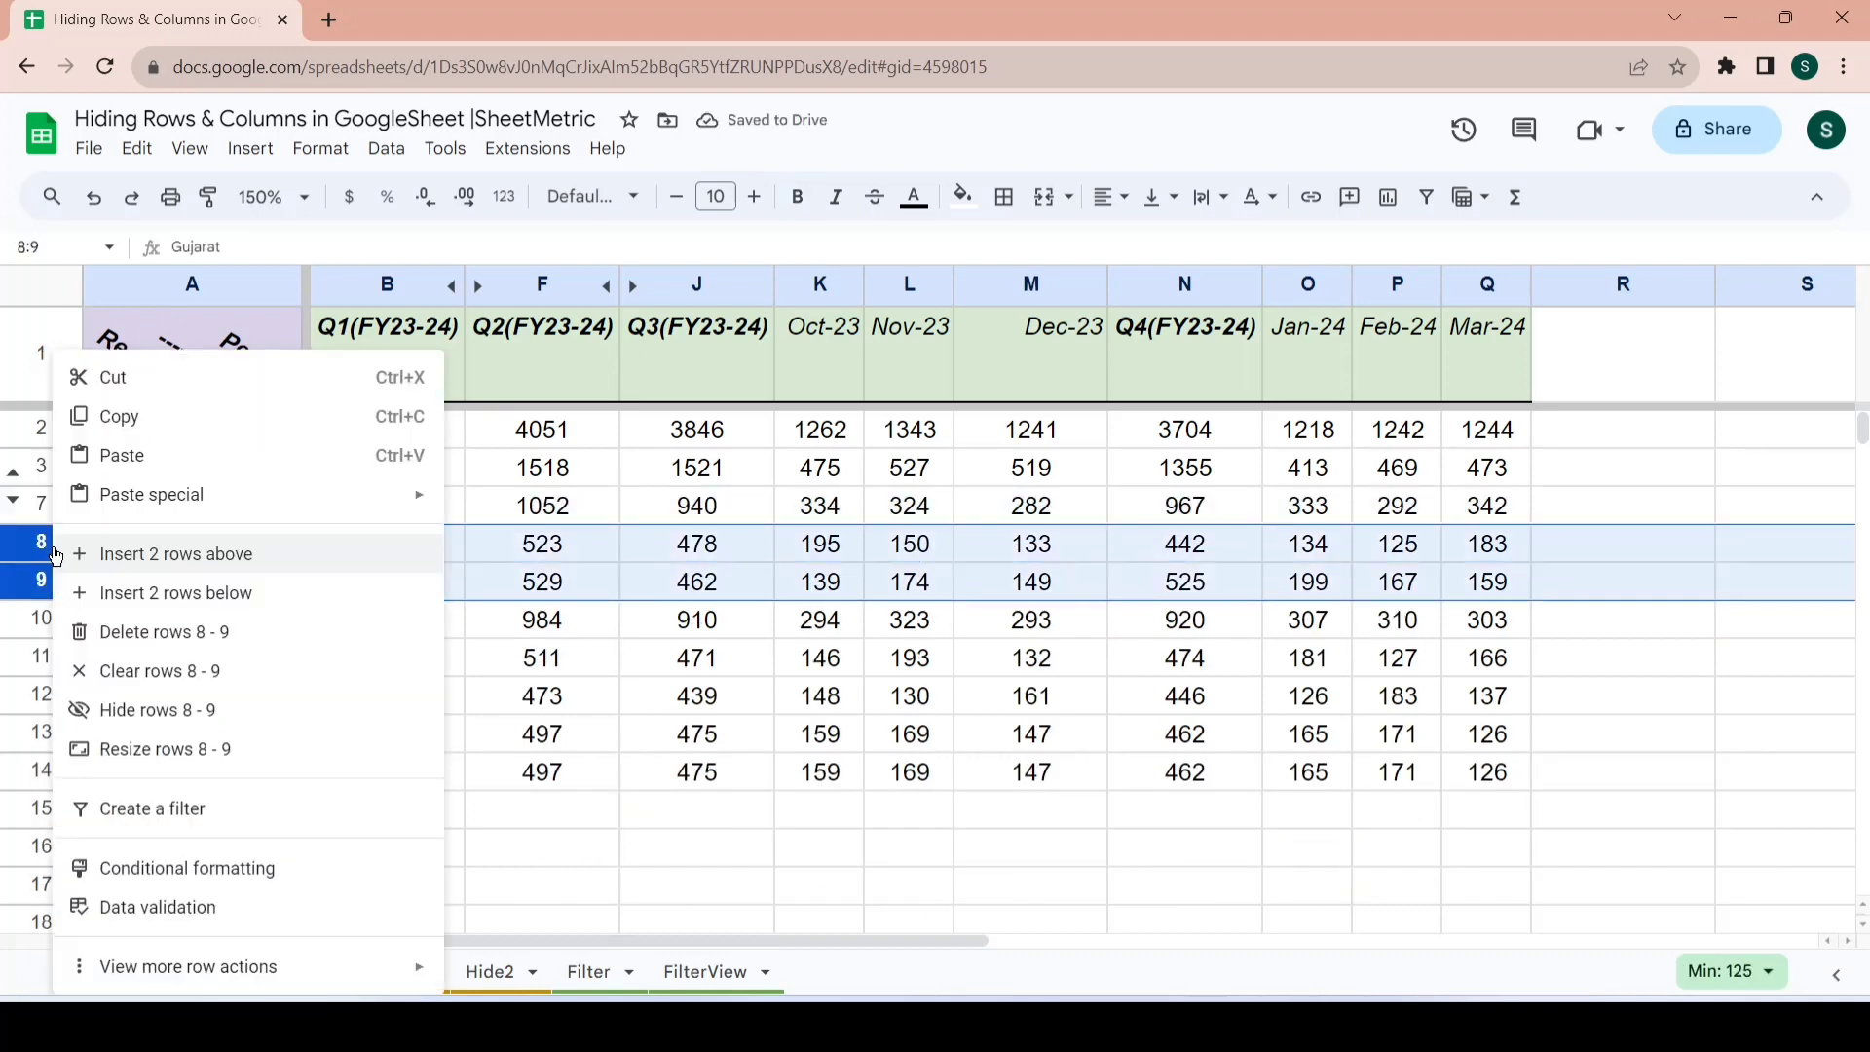
left_click(196, 718)
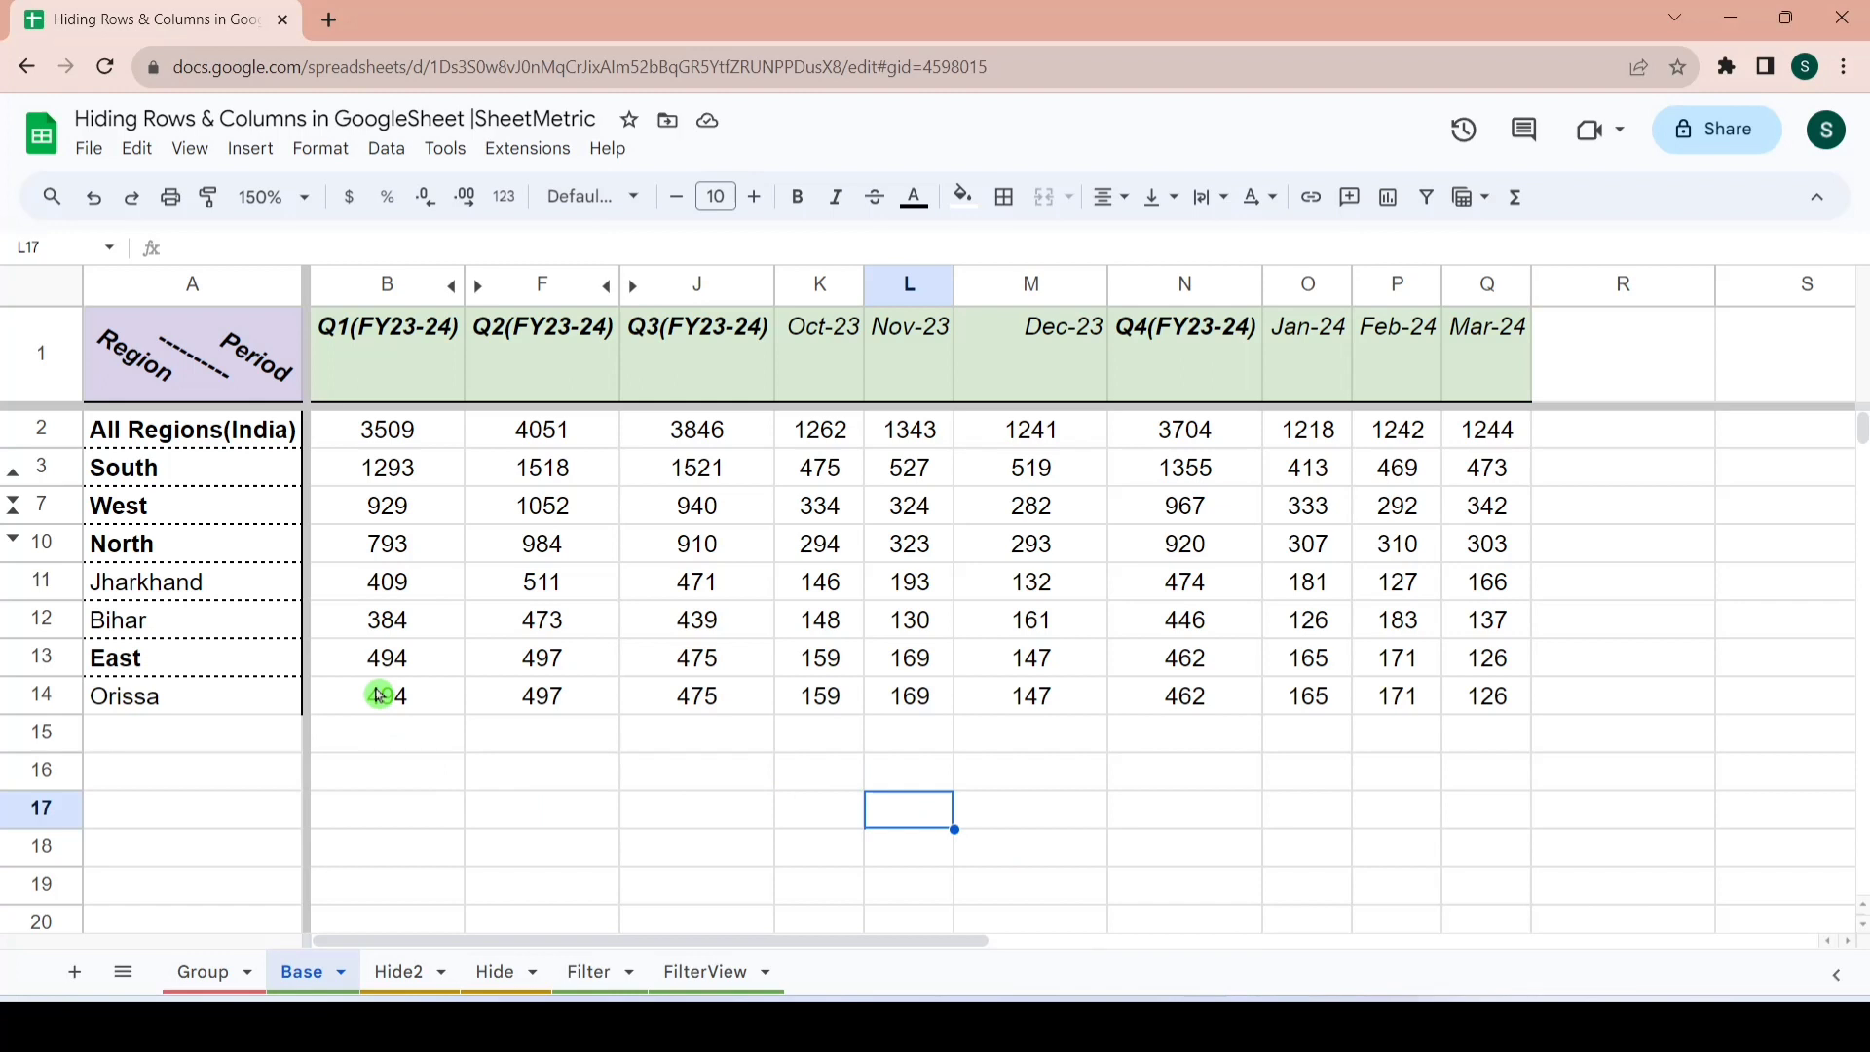
- Unhide columns C to E and rows 4 to 6 directly from their hidden-range markers
left_click(478, 290)
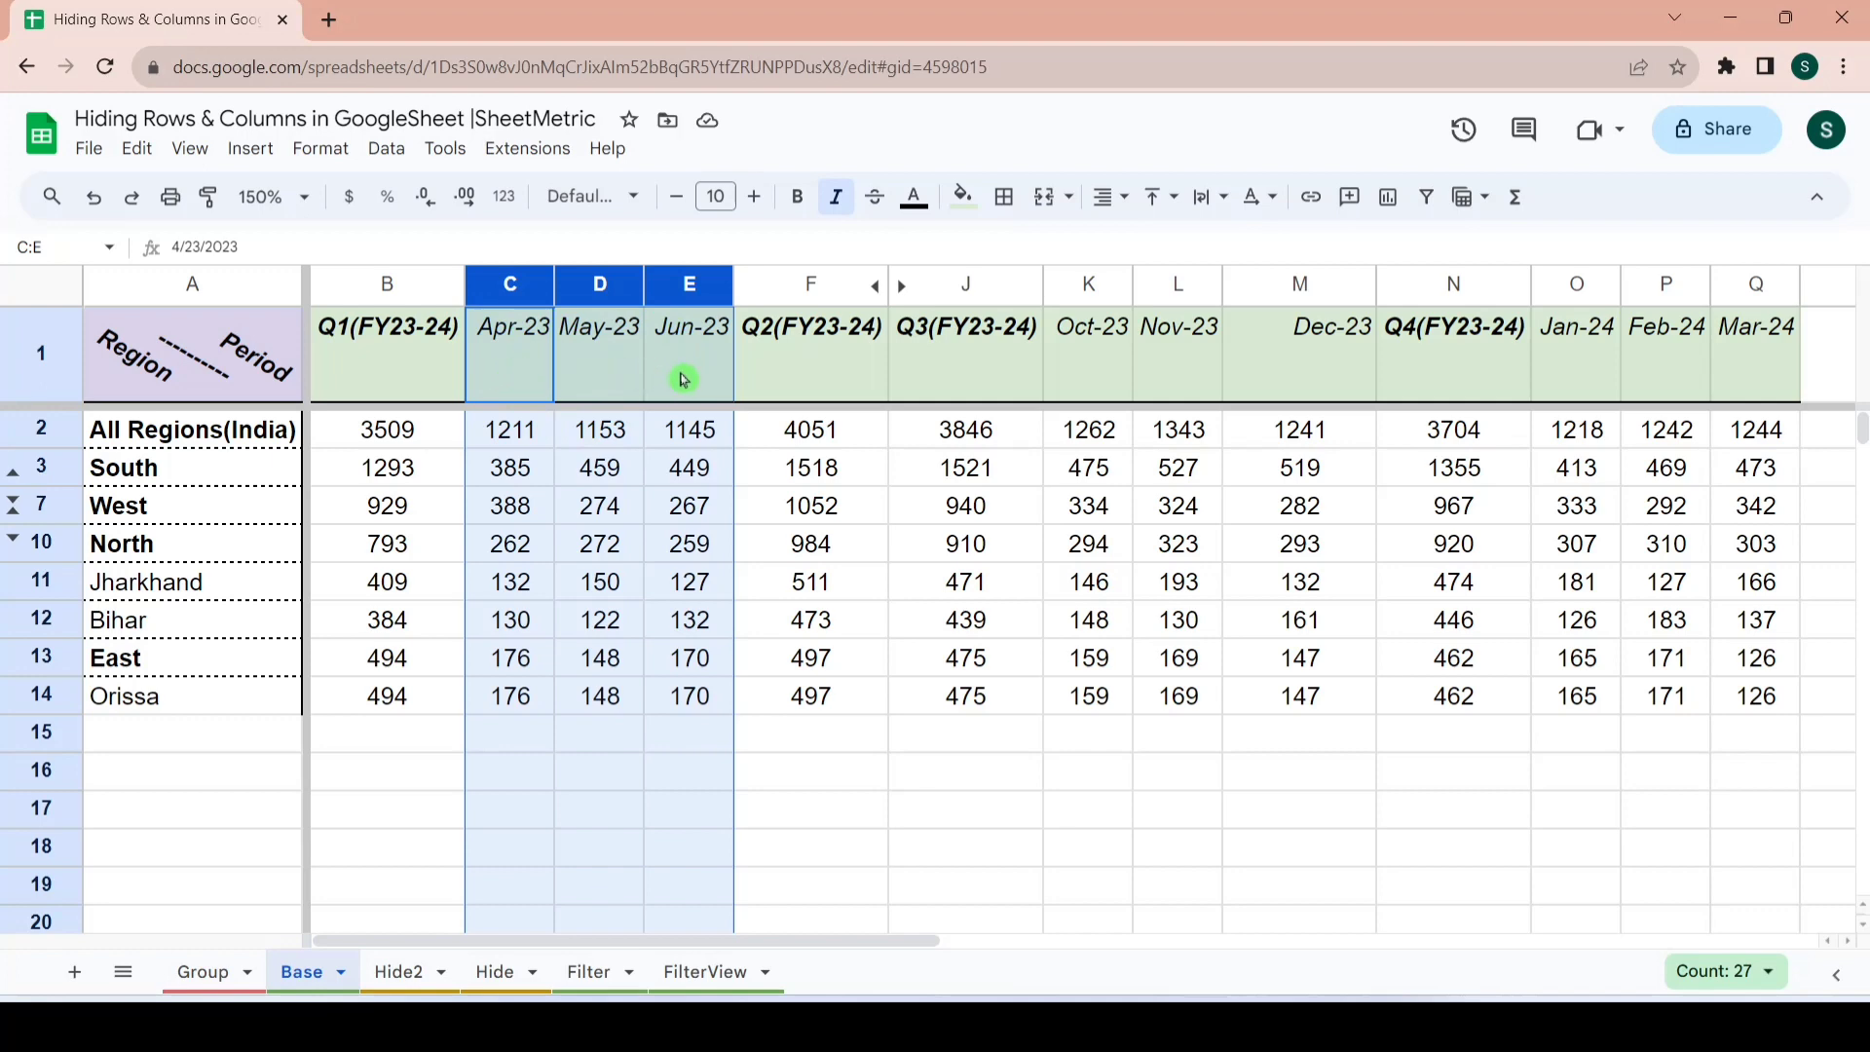
left_click(15, 491)
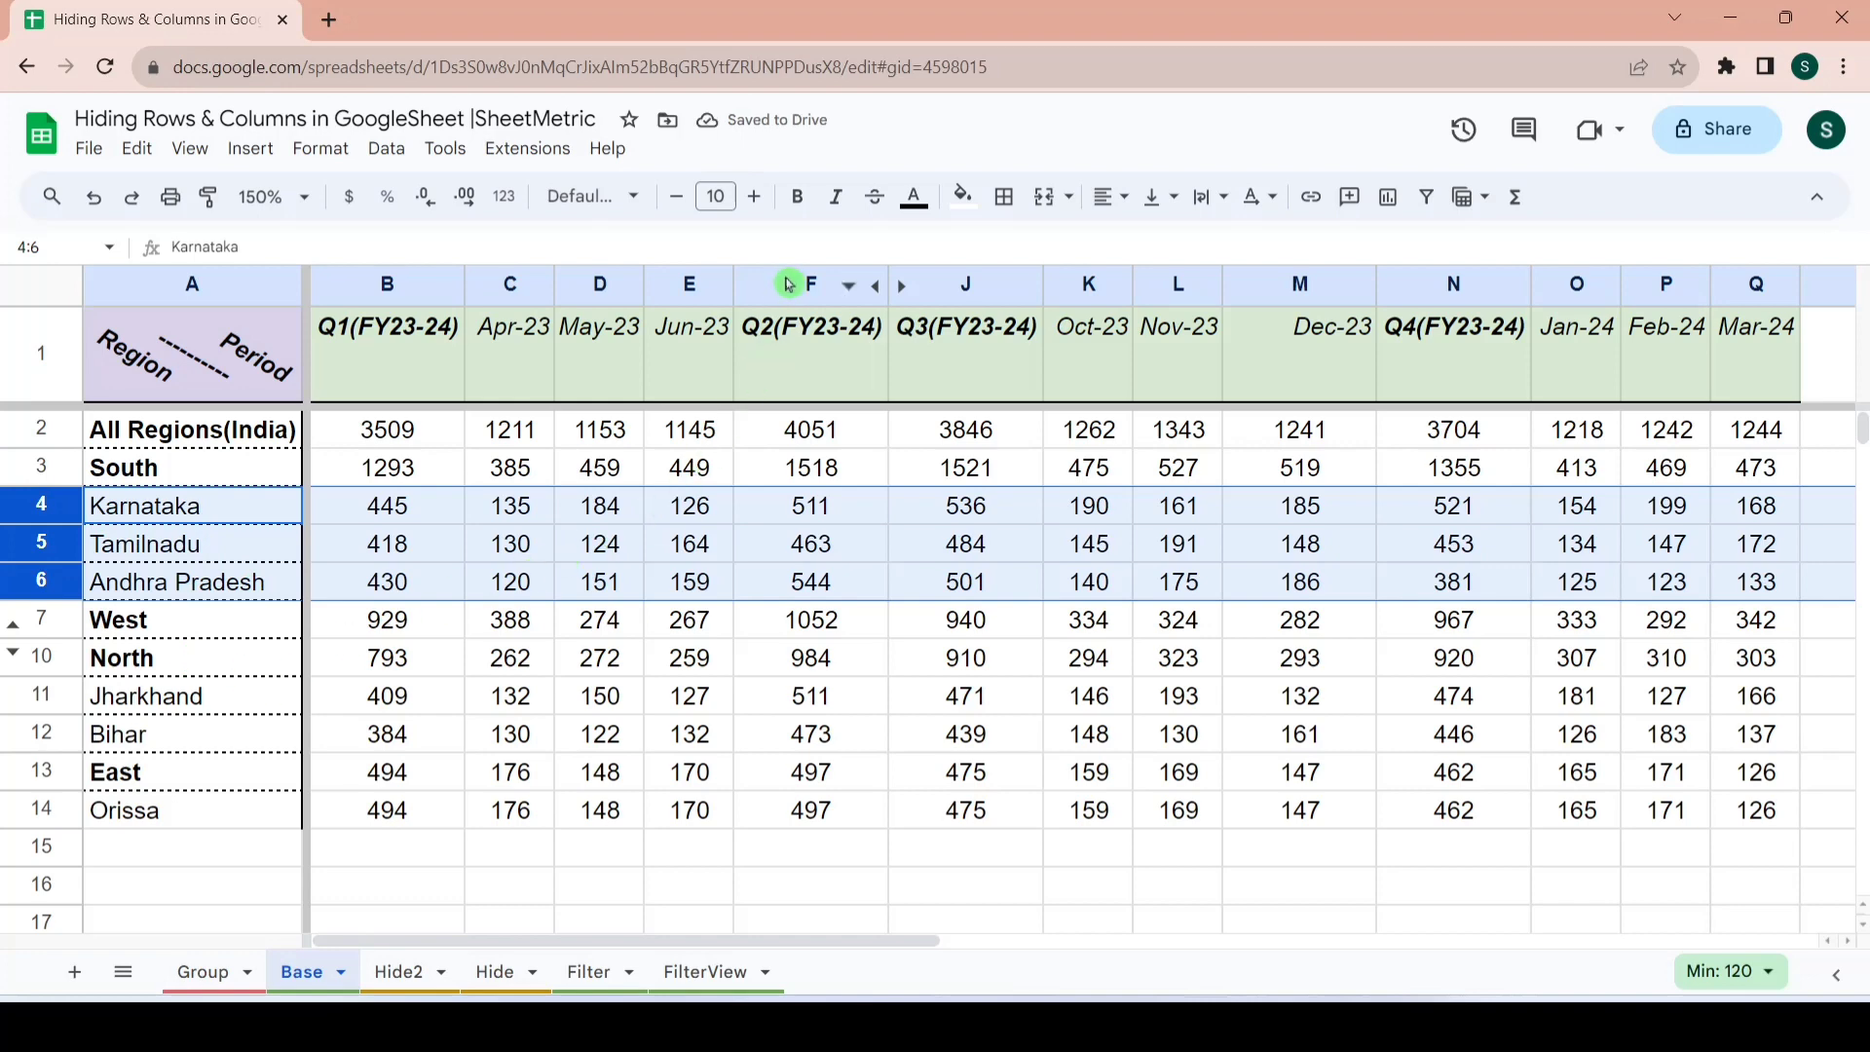
left_click(789, 283)
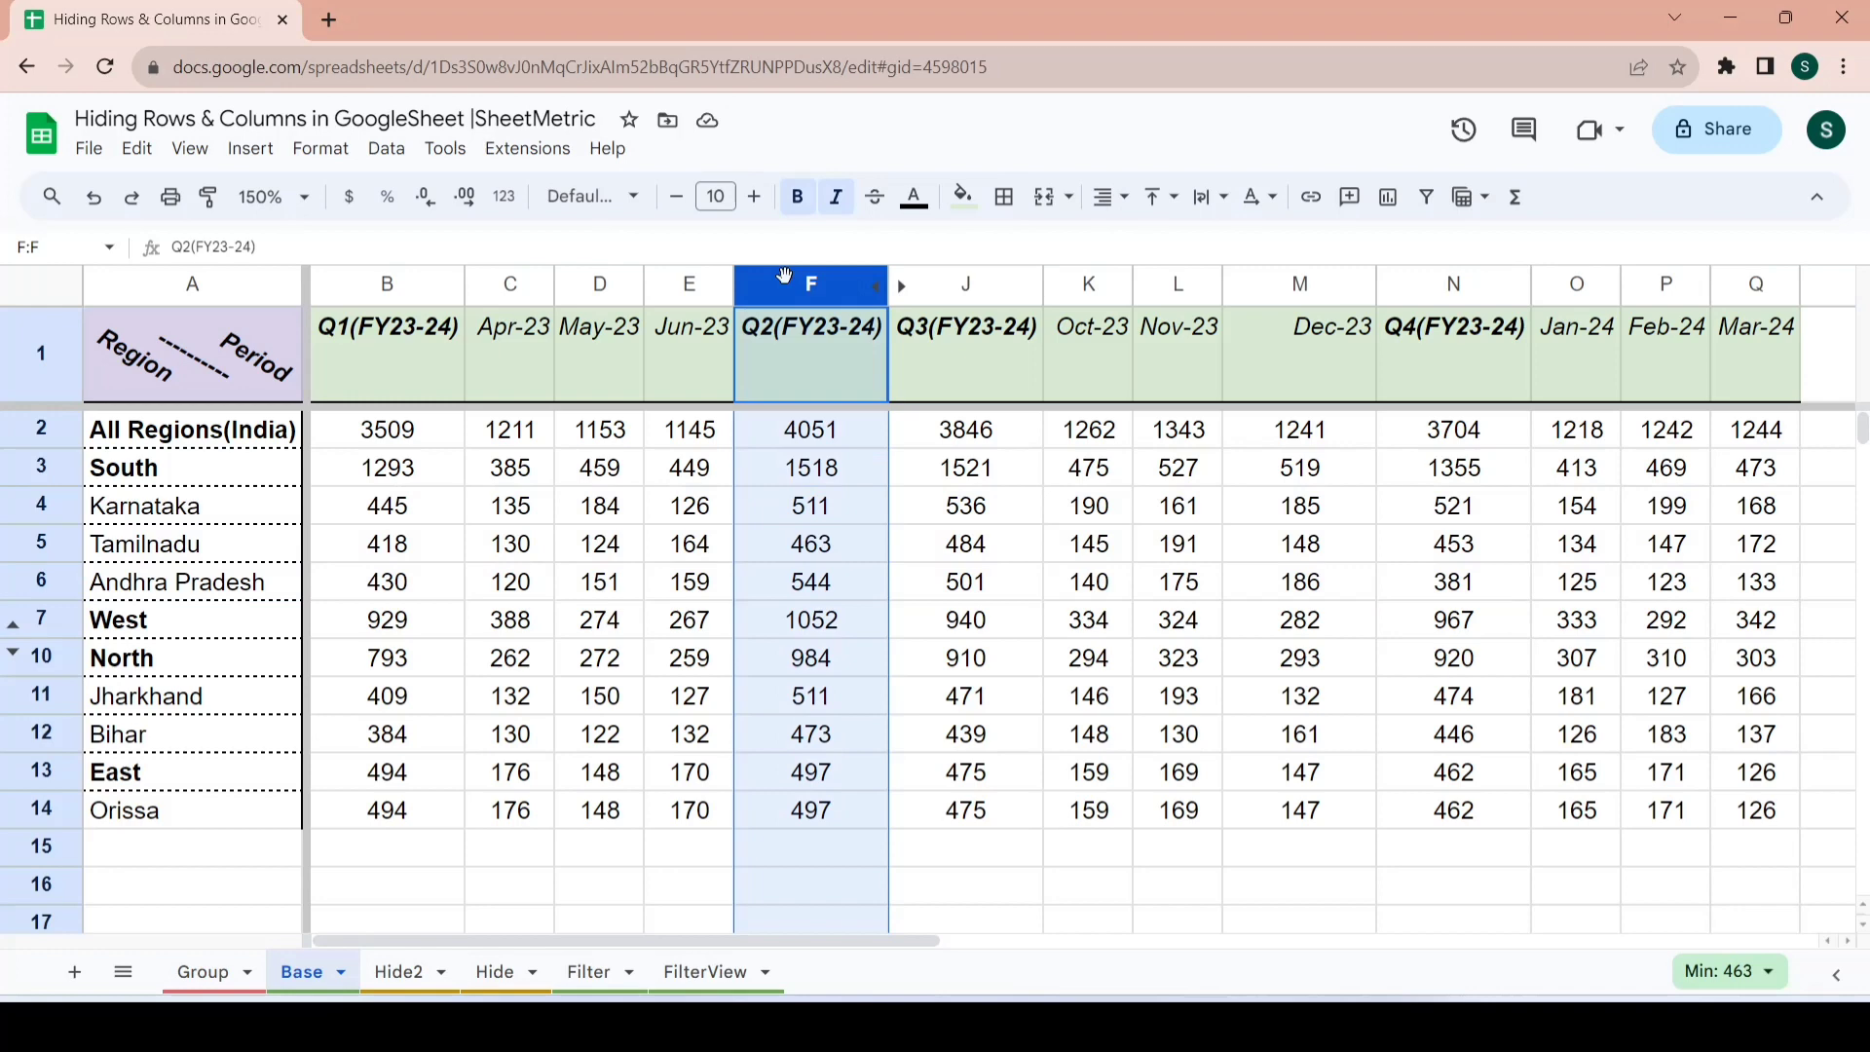
key("shift+Right")
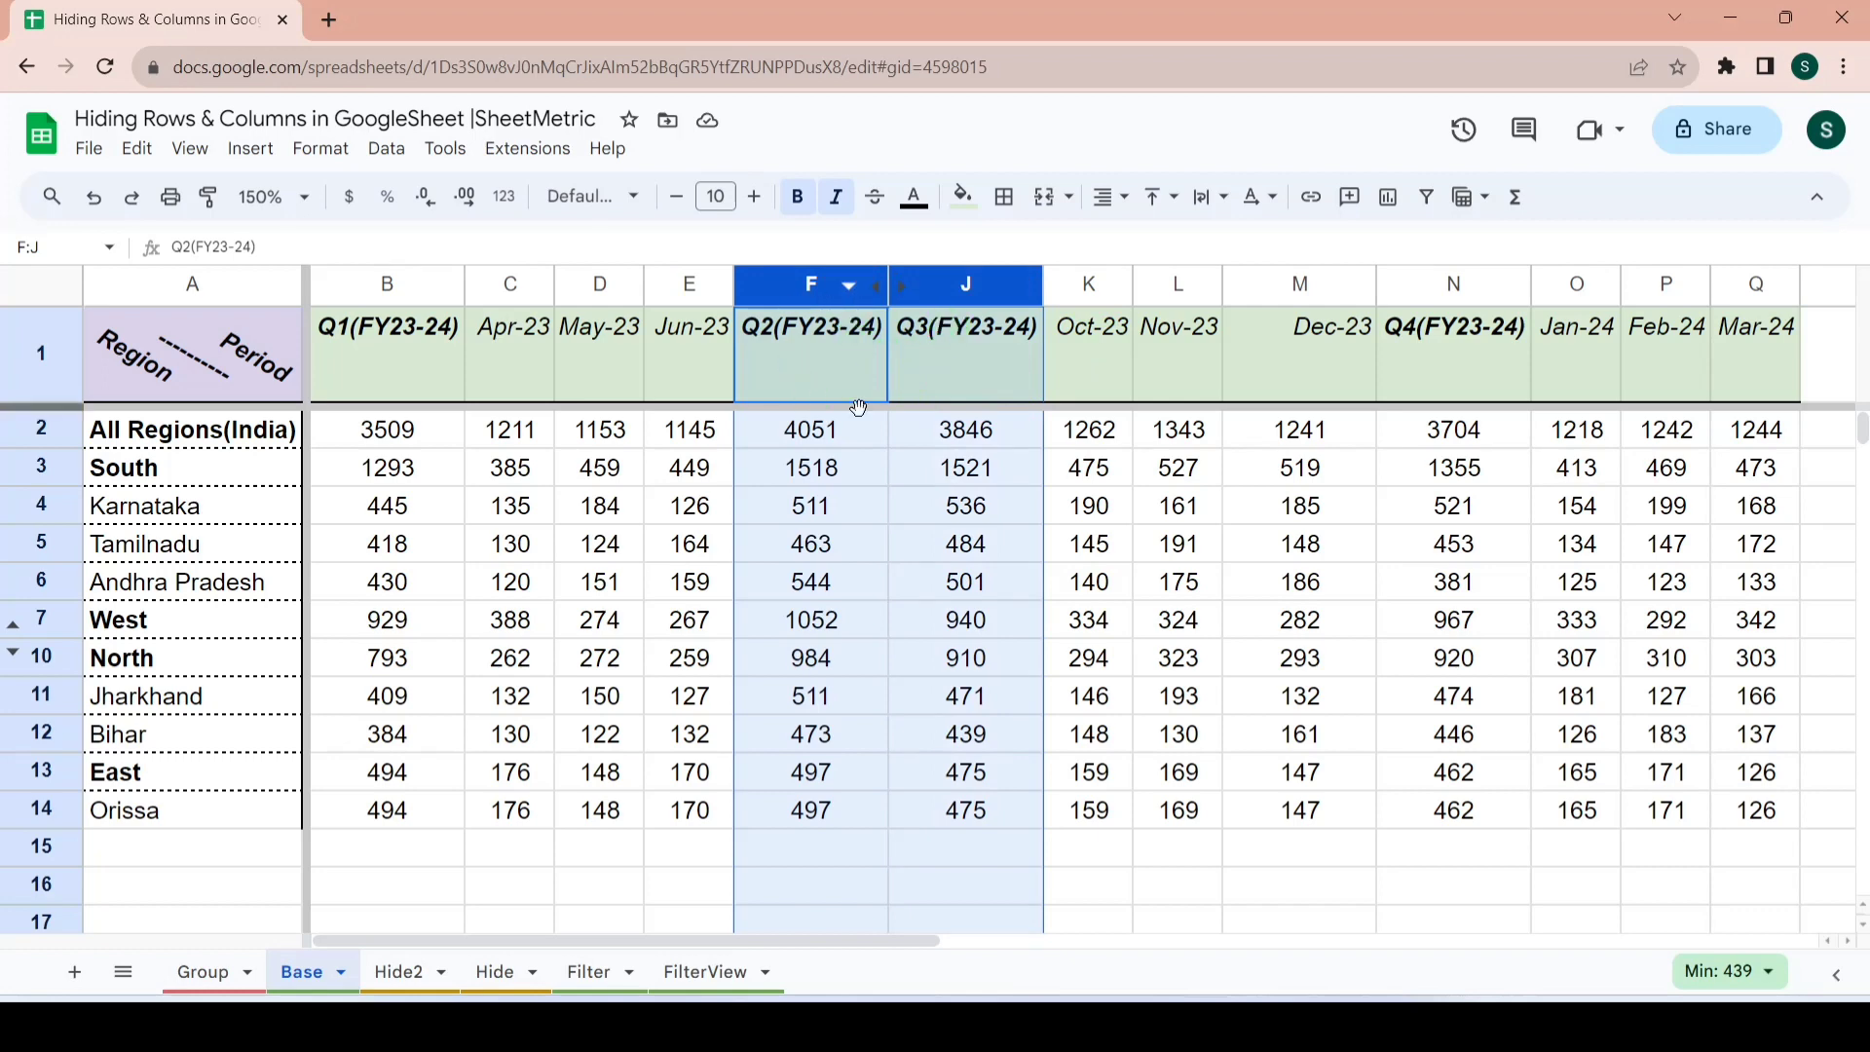
right_click(795, 281)
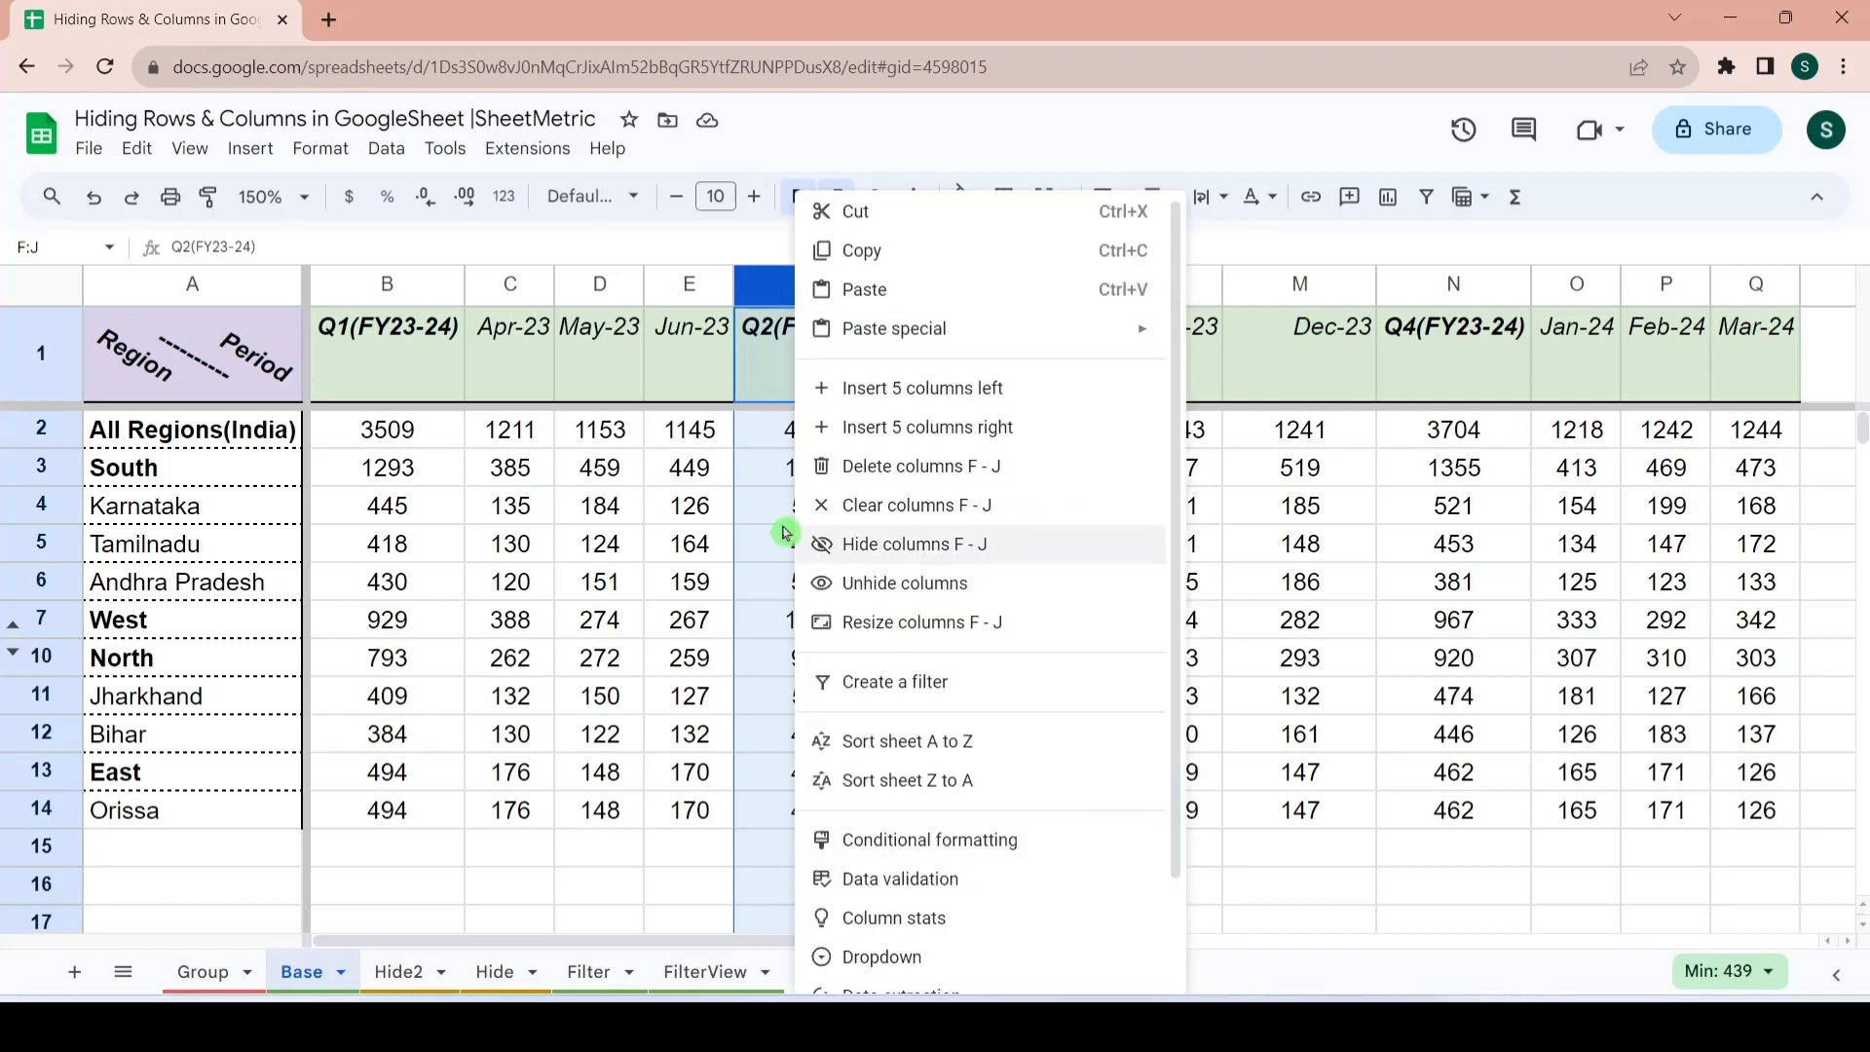
key("Escape")
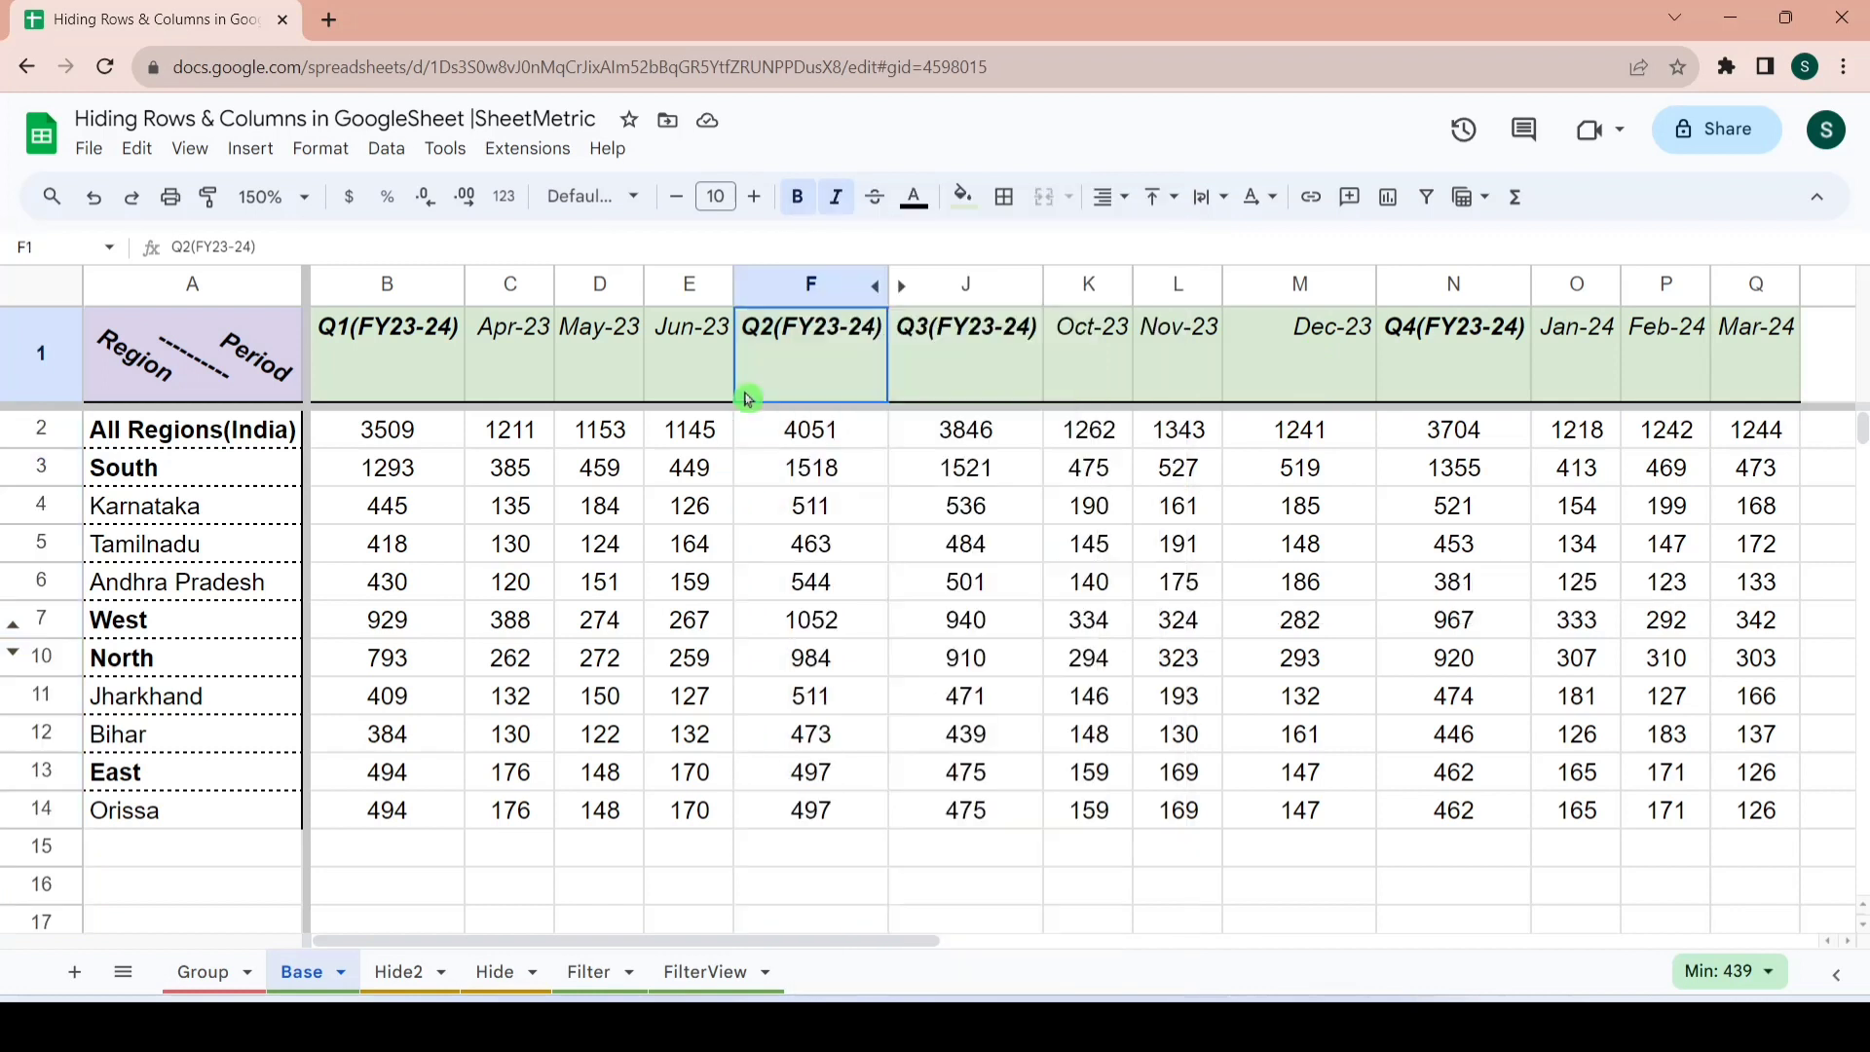
- Select the Q2 and Q3 columns F to J and unhide the columns between them
left_click(769, 272)
key("shift+Right")
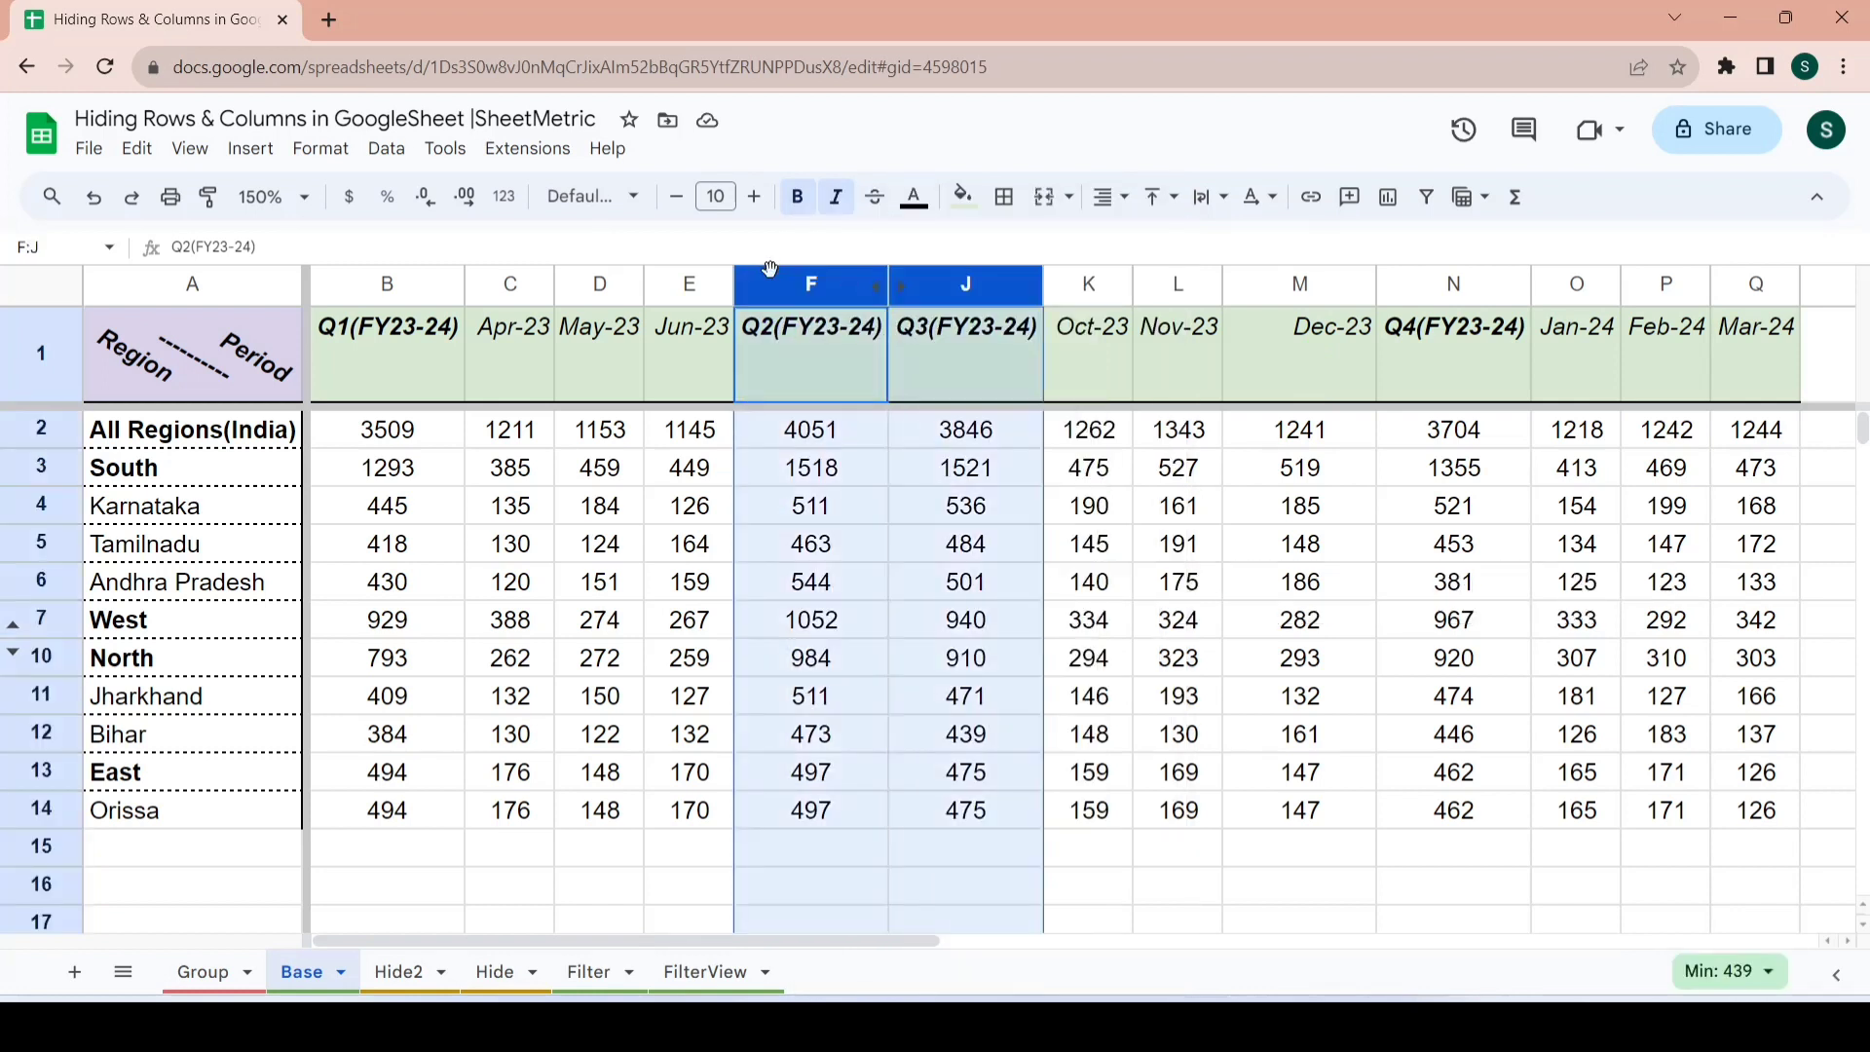
key("ctrl+shift+0")
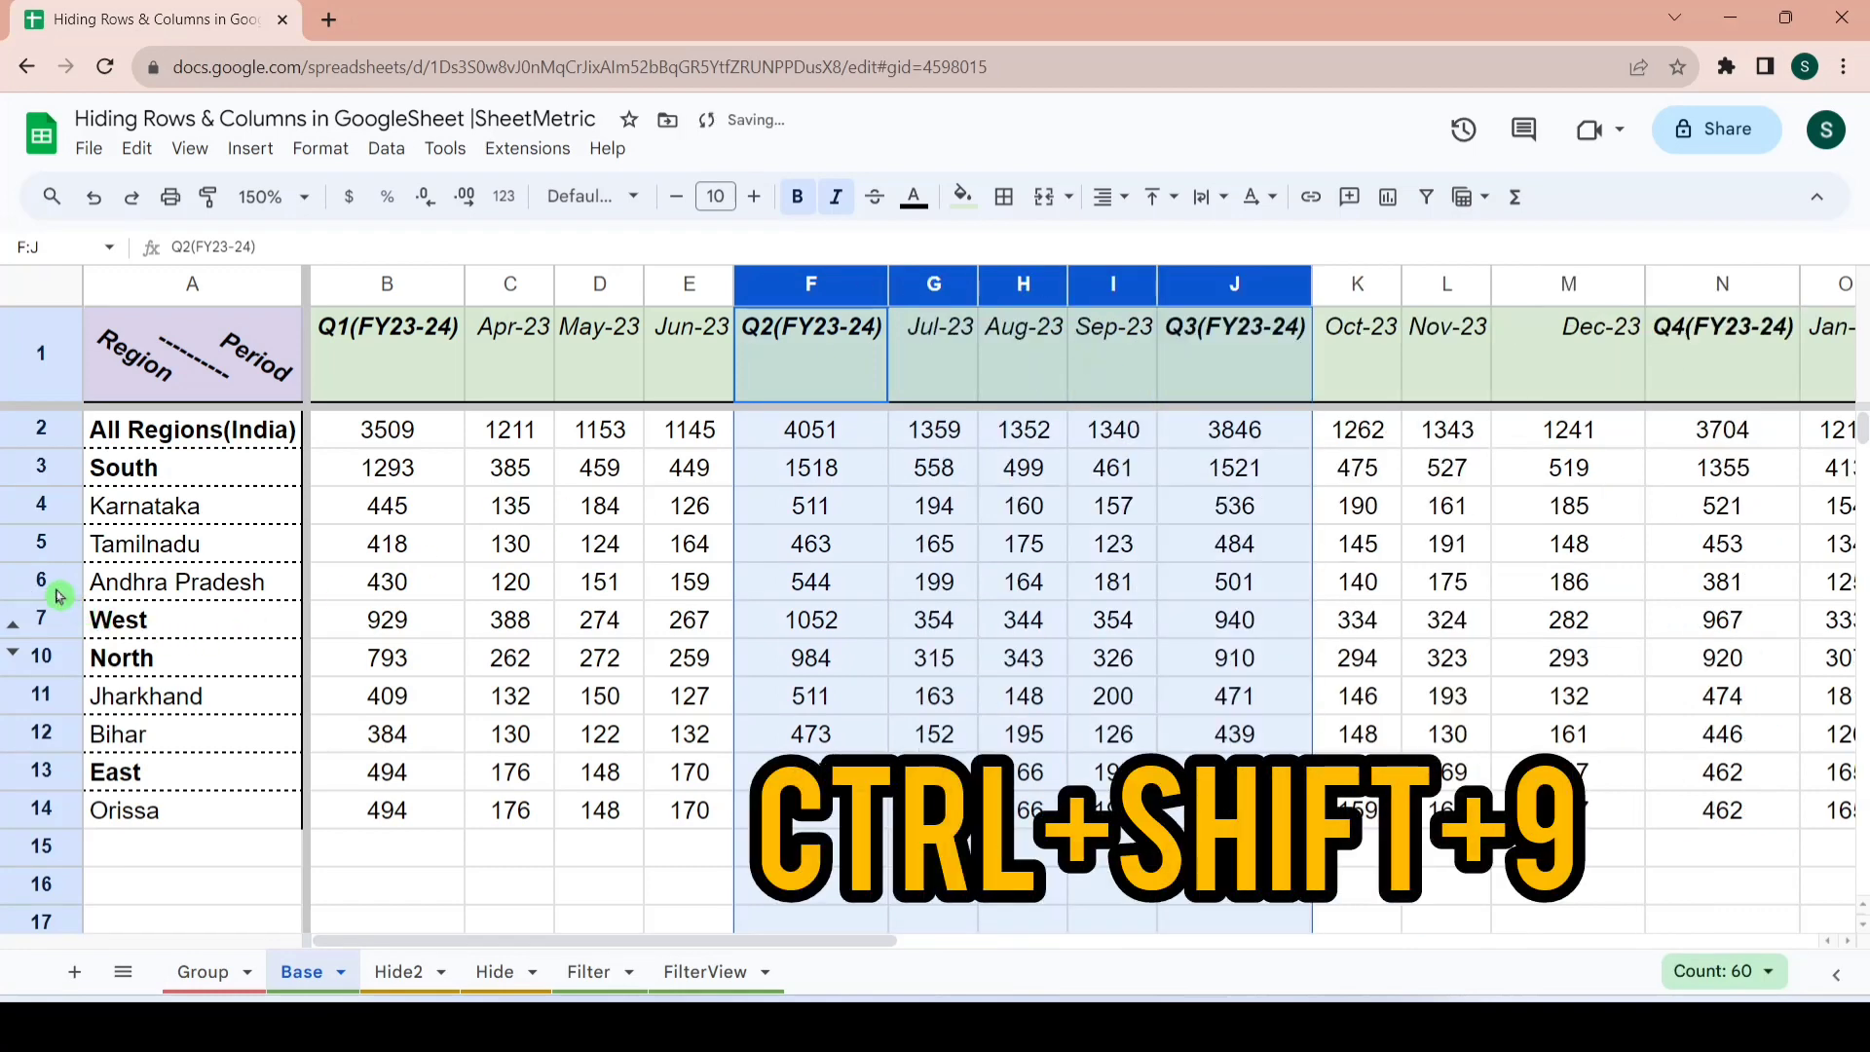
- Select the West and North rows 7 to 10 and unhide the rows between them
left_click(47, 620)
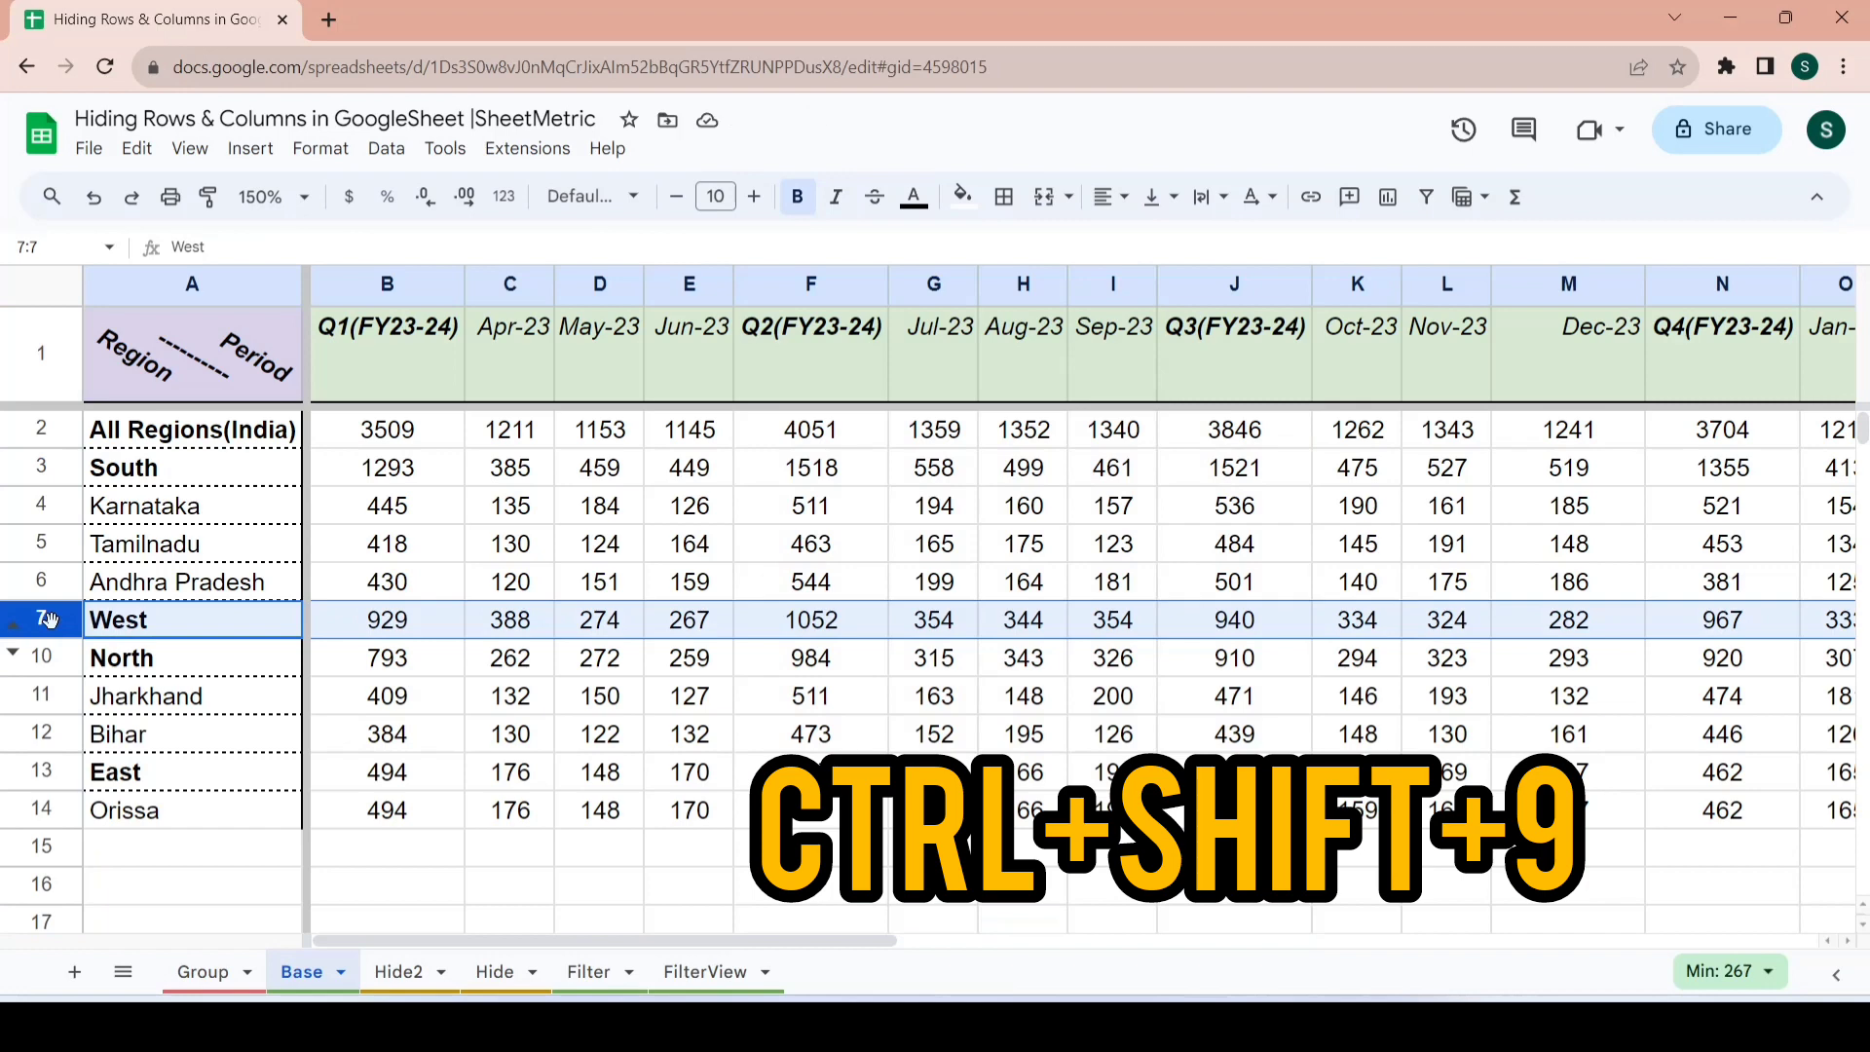
left_click(210, 674, "shift")
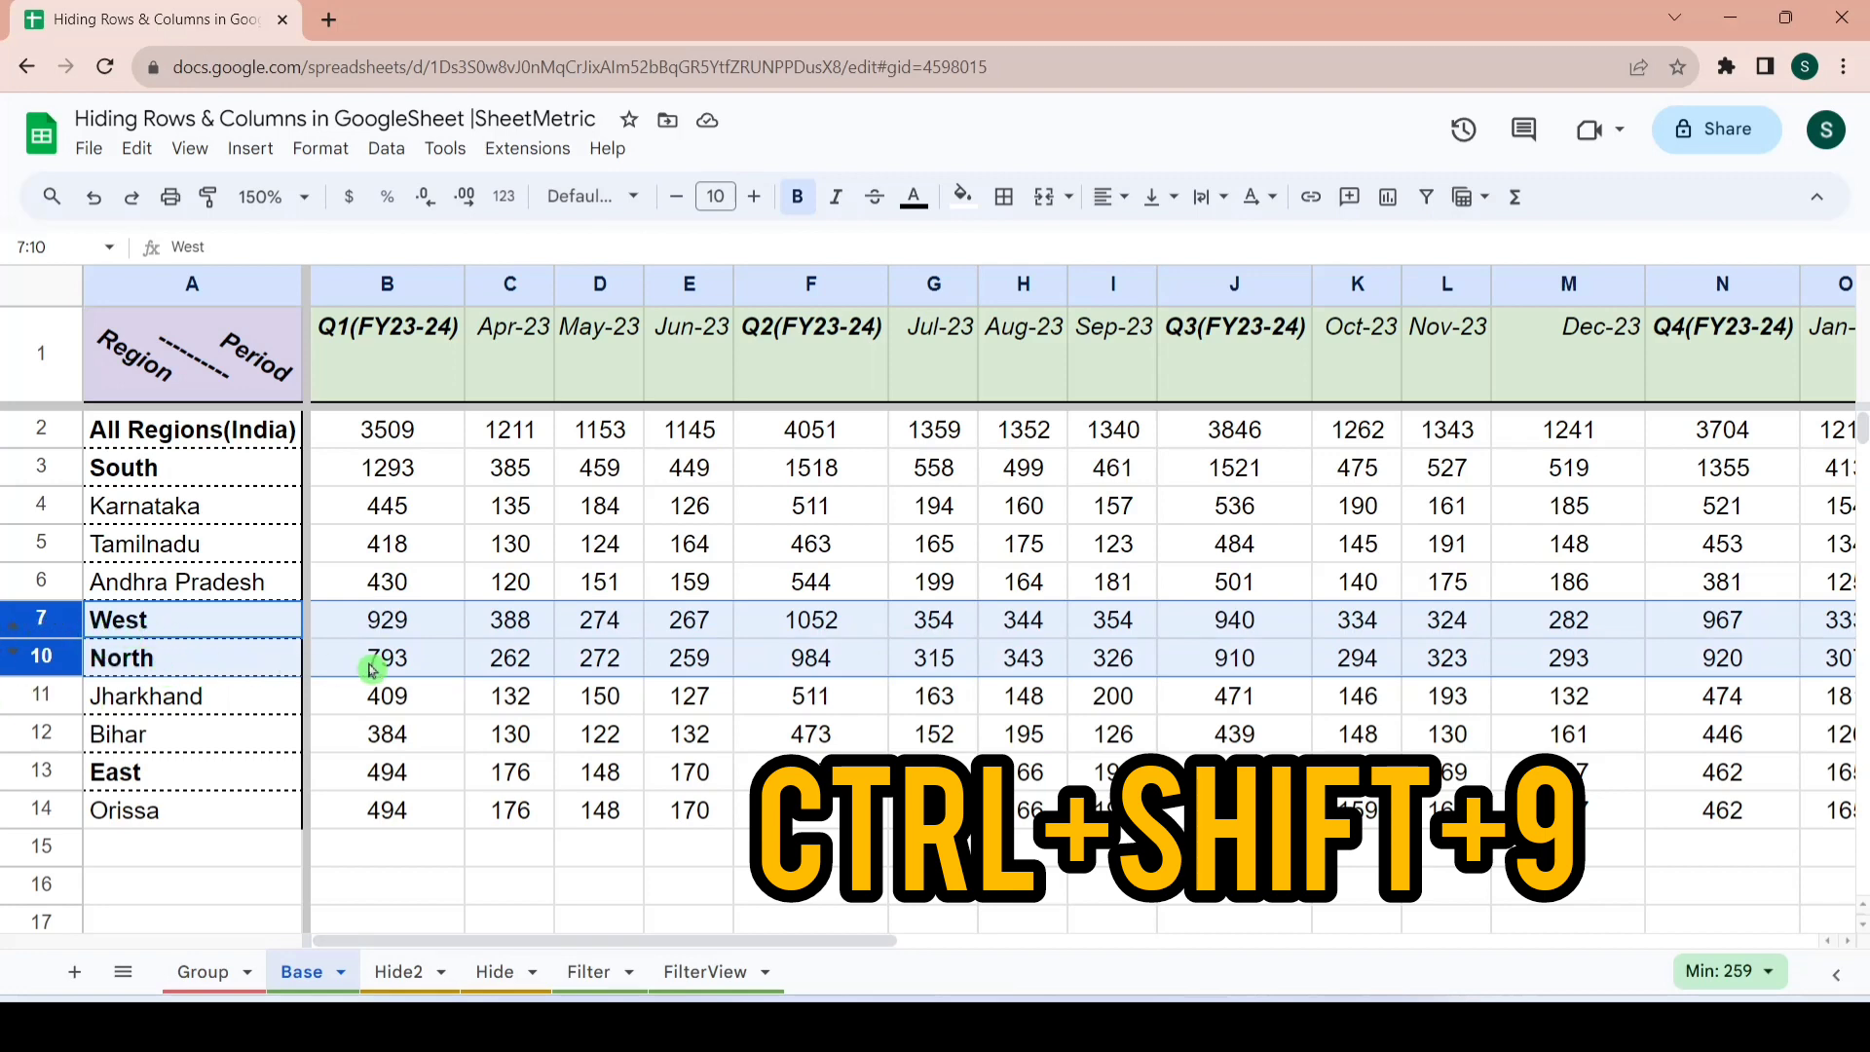
key("ctrl+shift+9")
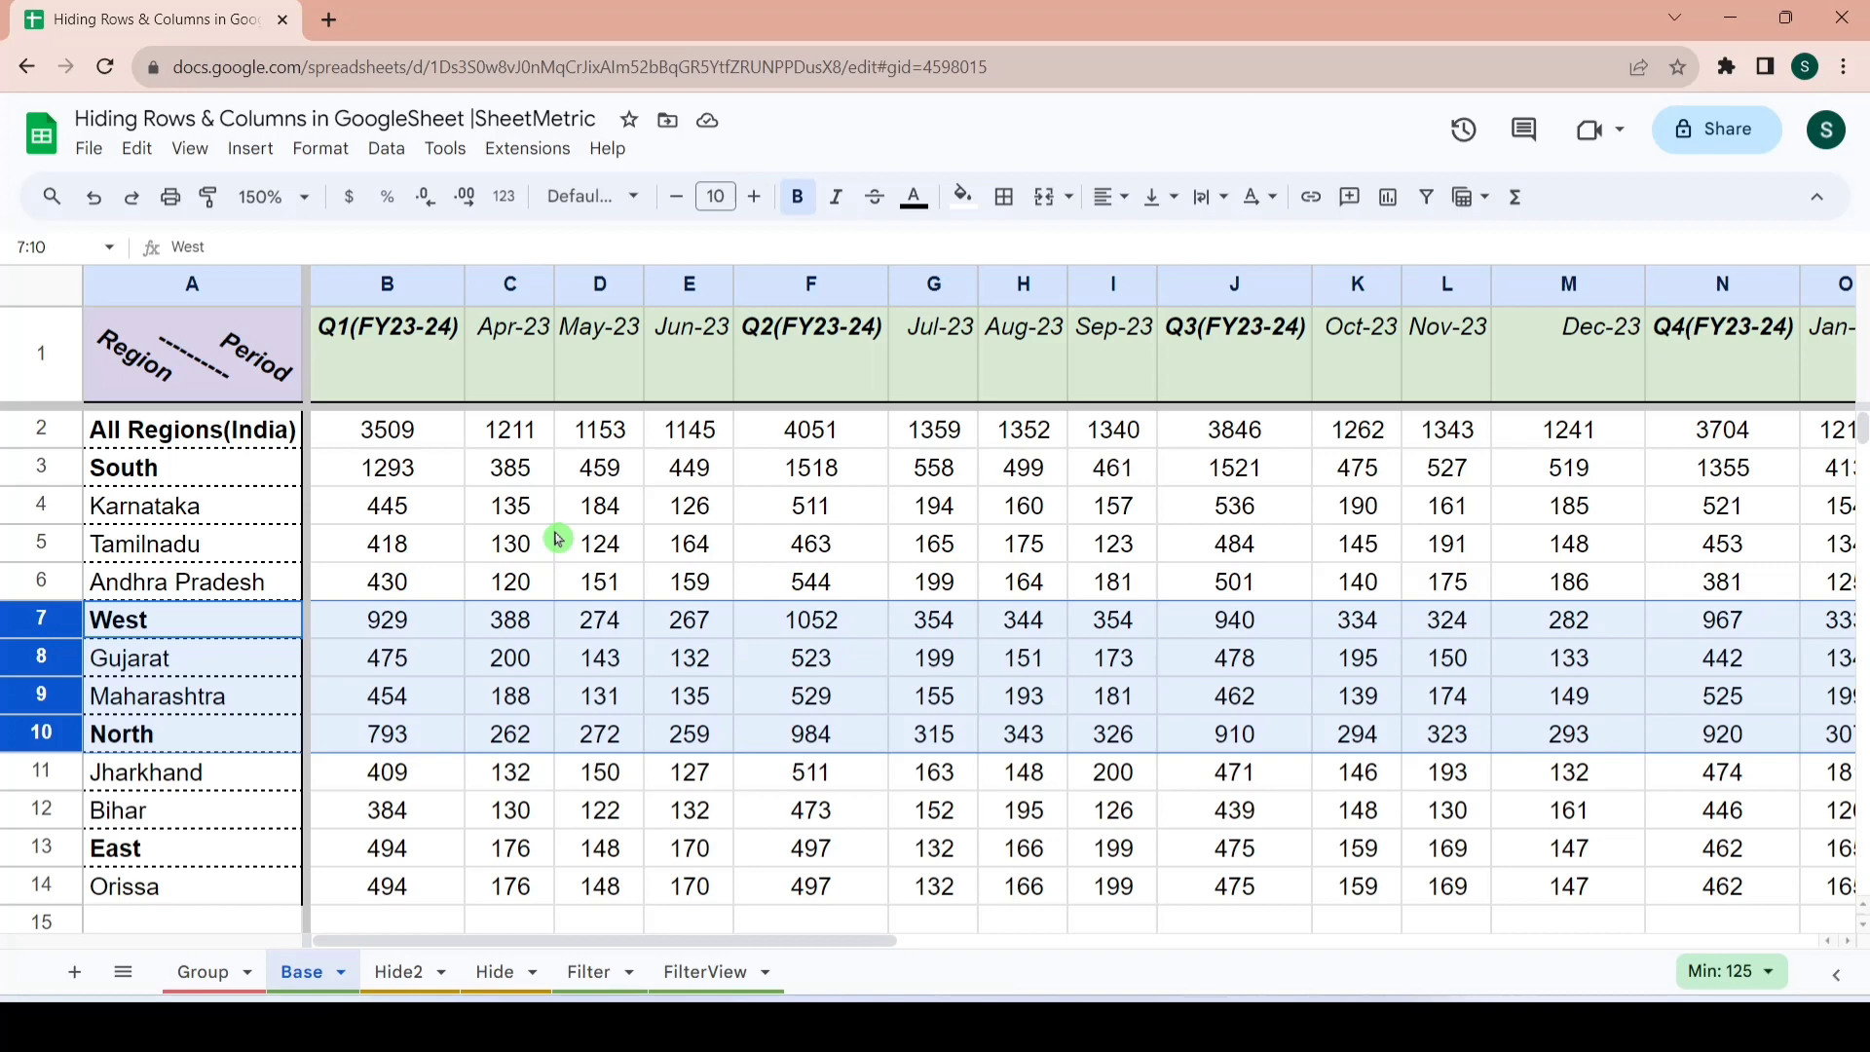
- In the Hide2 sheet, unhide all hidden columns within the range B to R at once
left_click(401, 971)
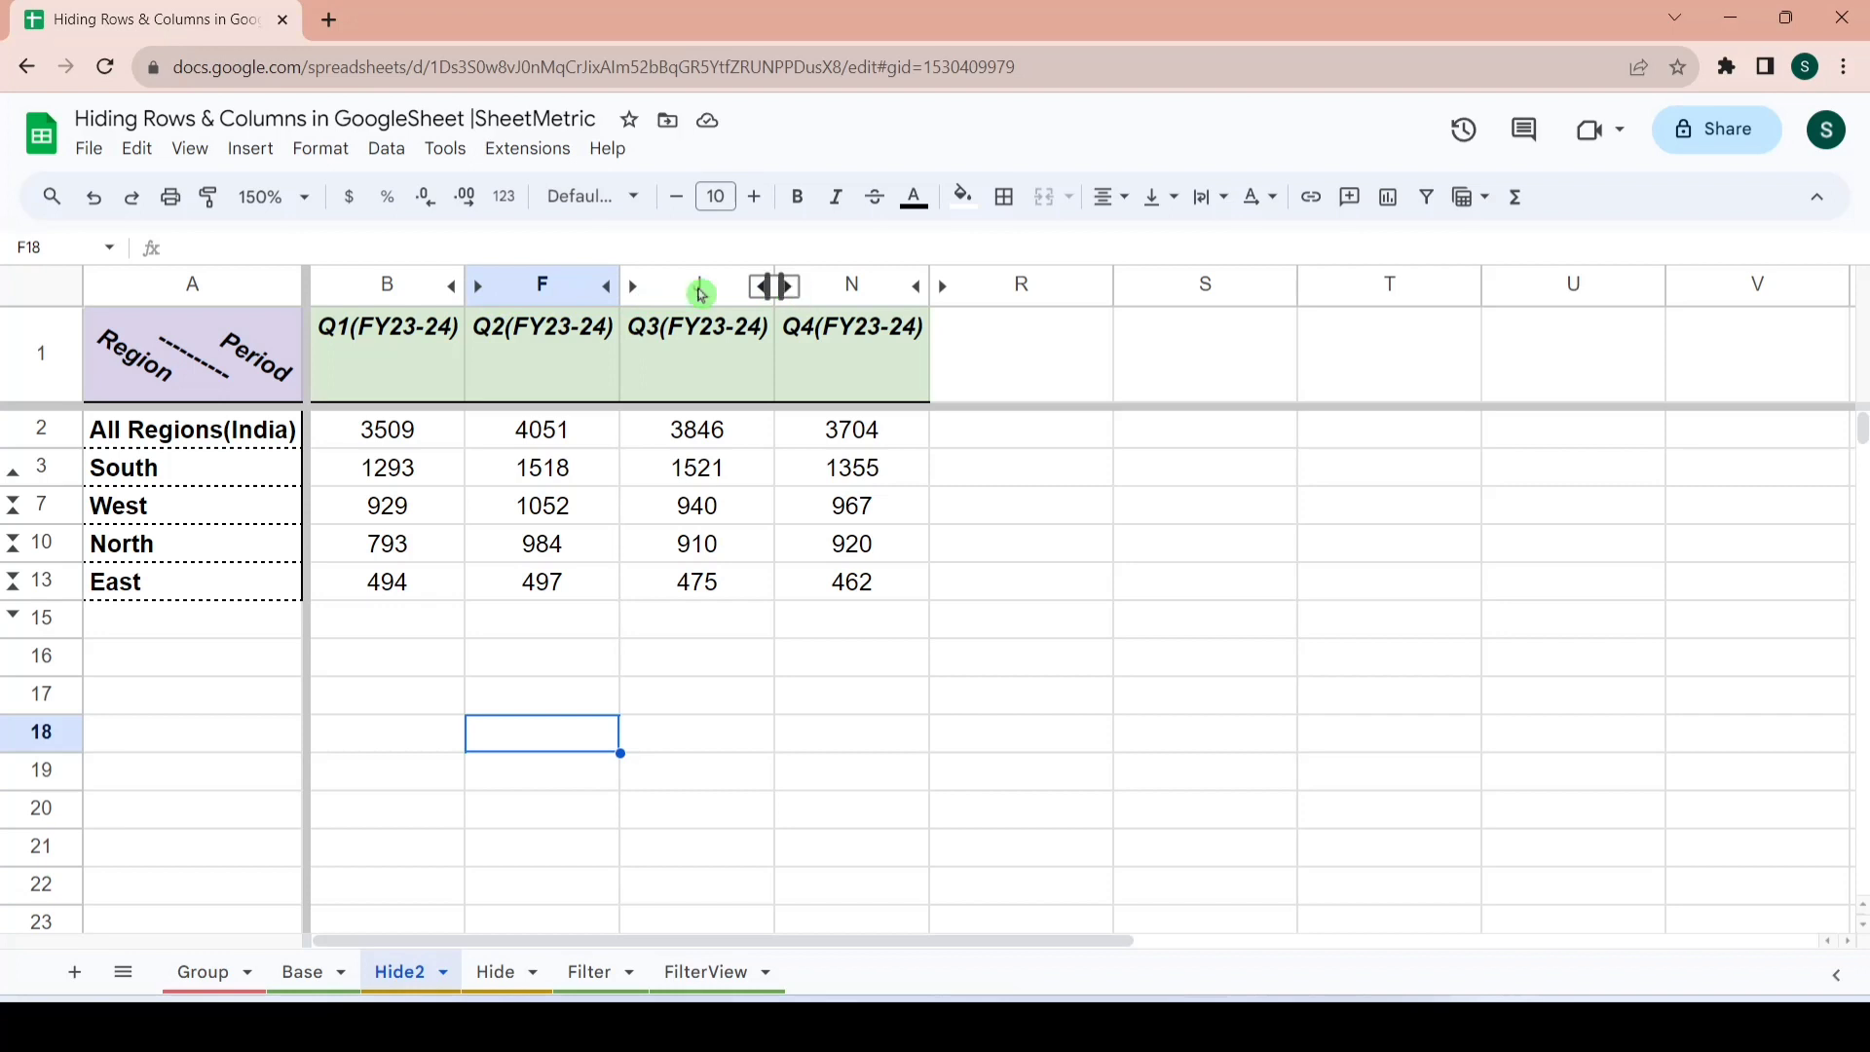
left_click(354, 285)
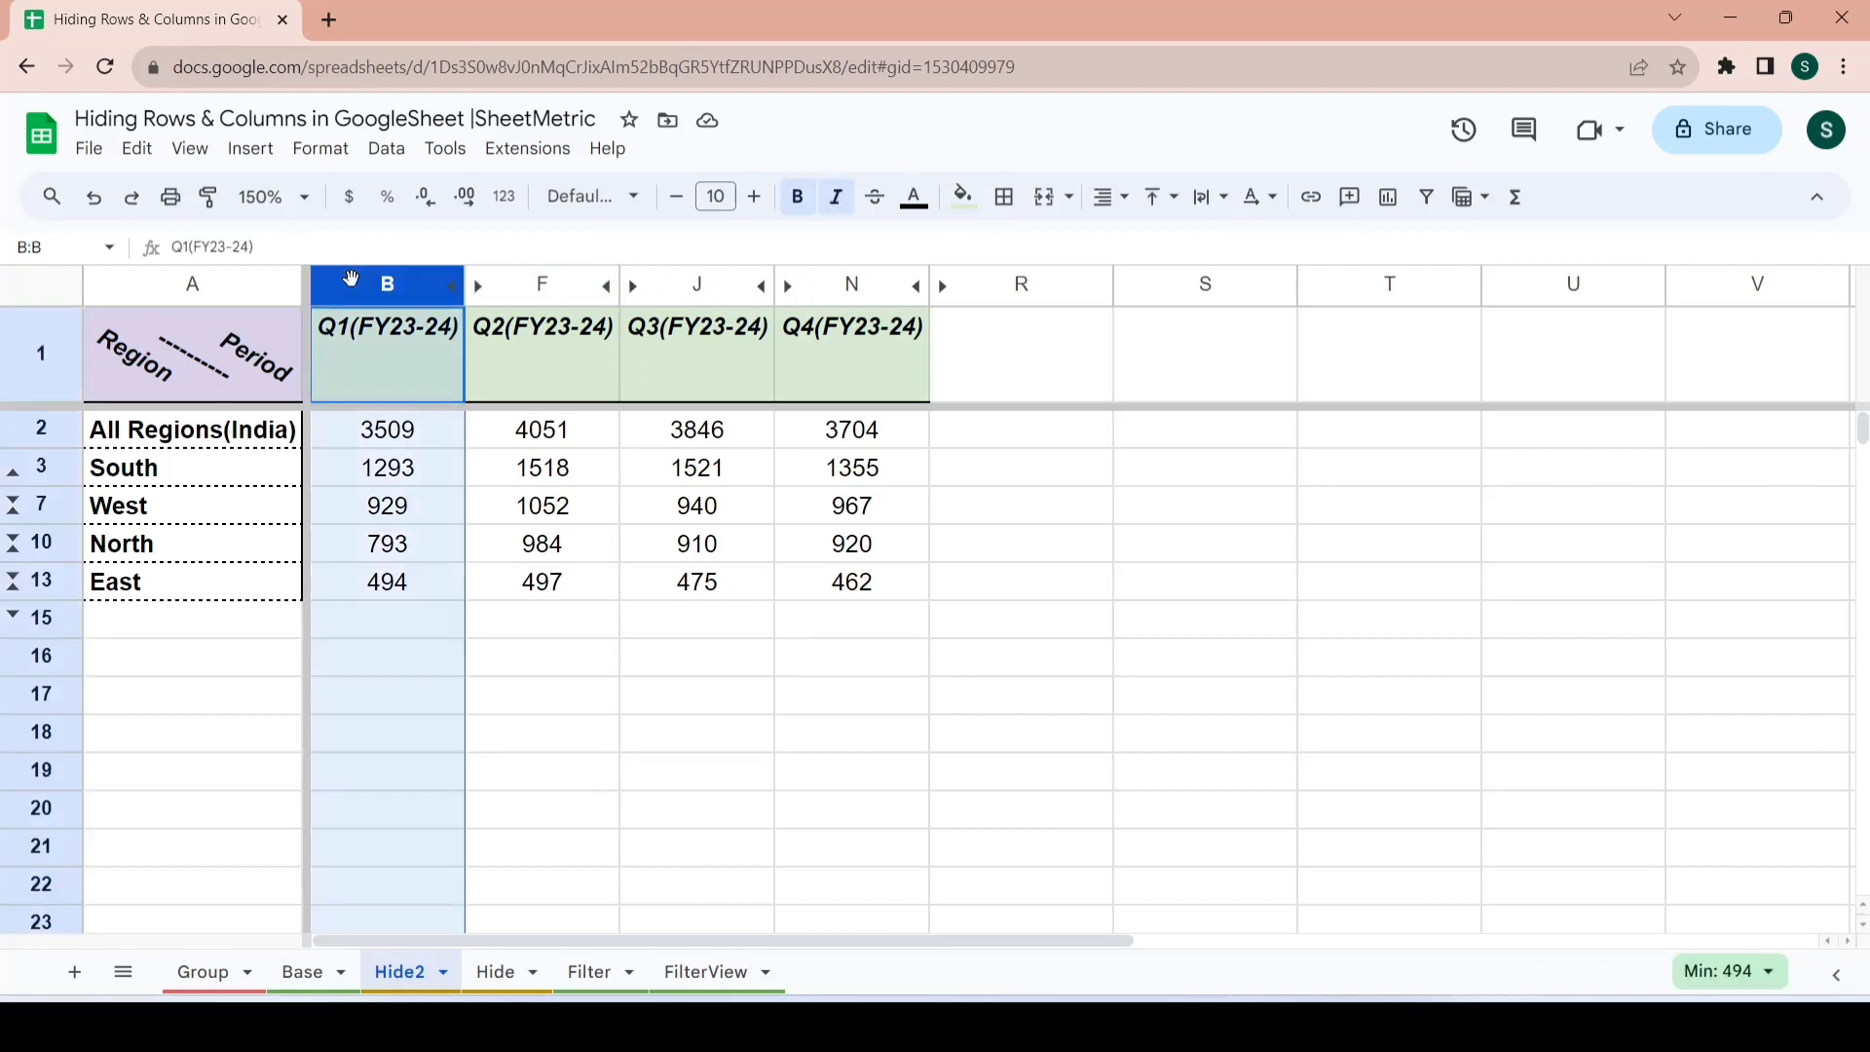
key("ctrl+shift+Right")
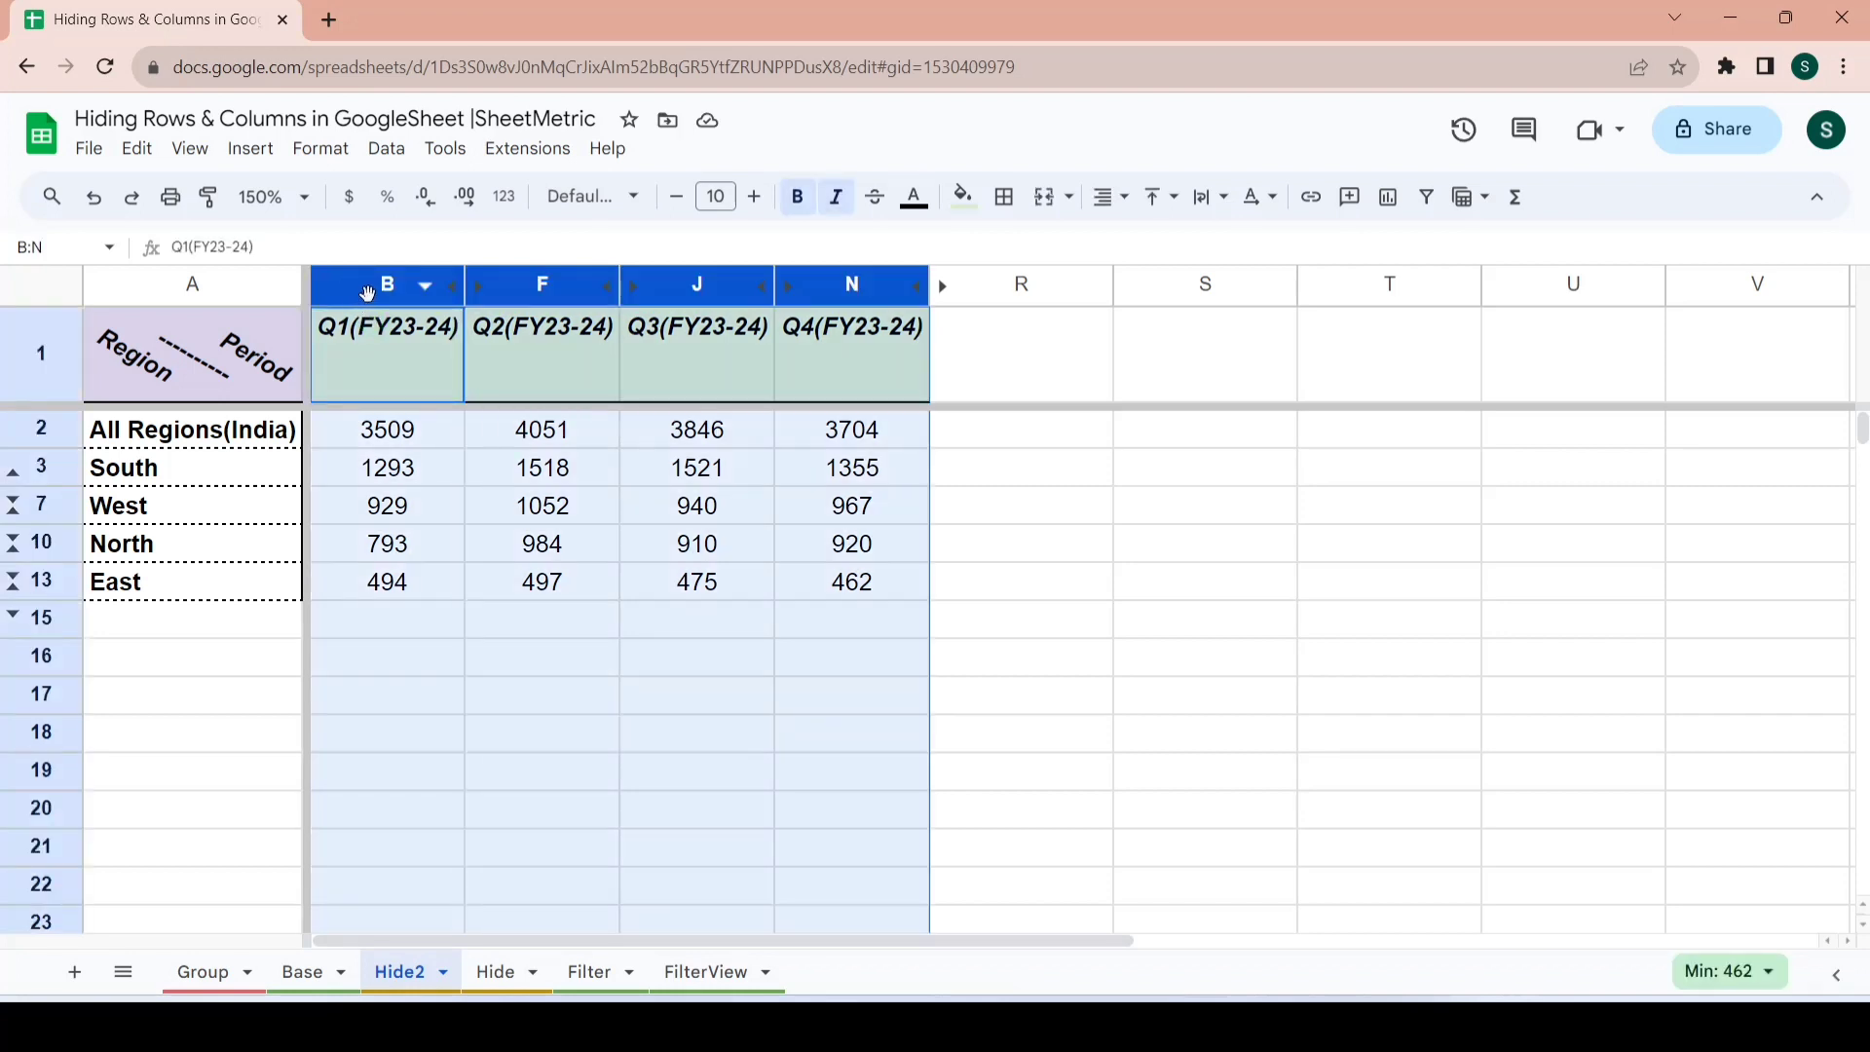
key("shift+Right")
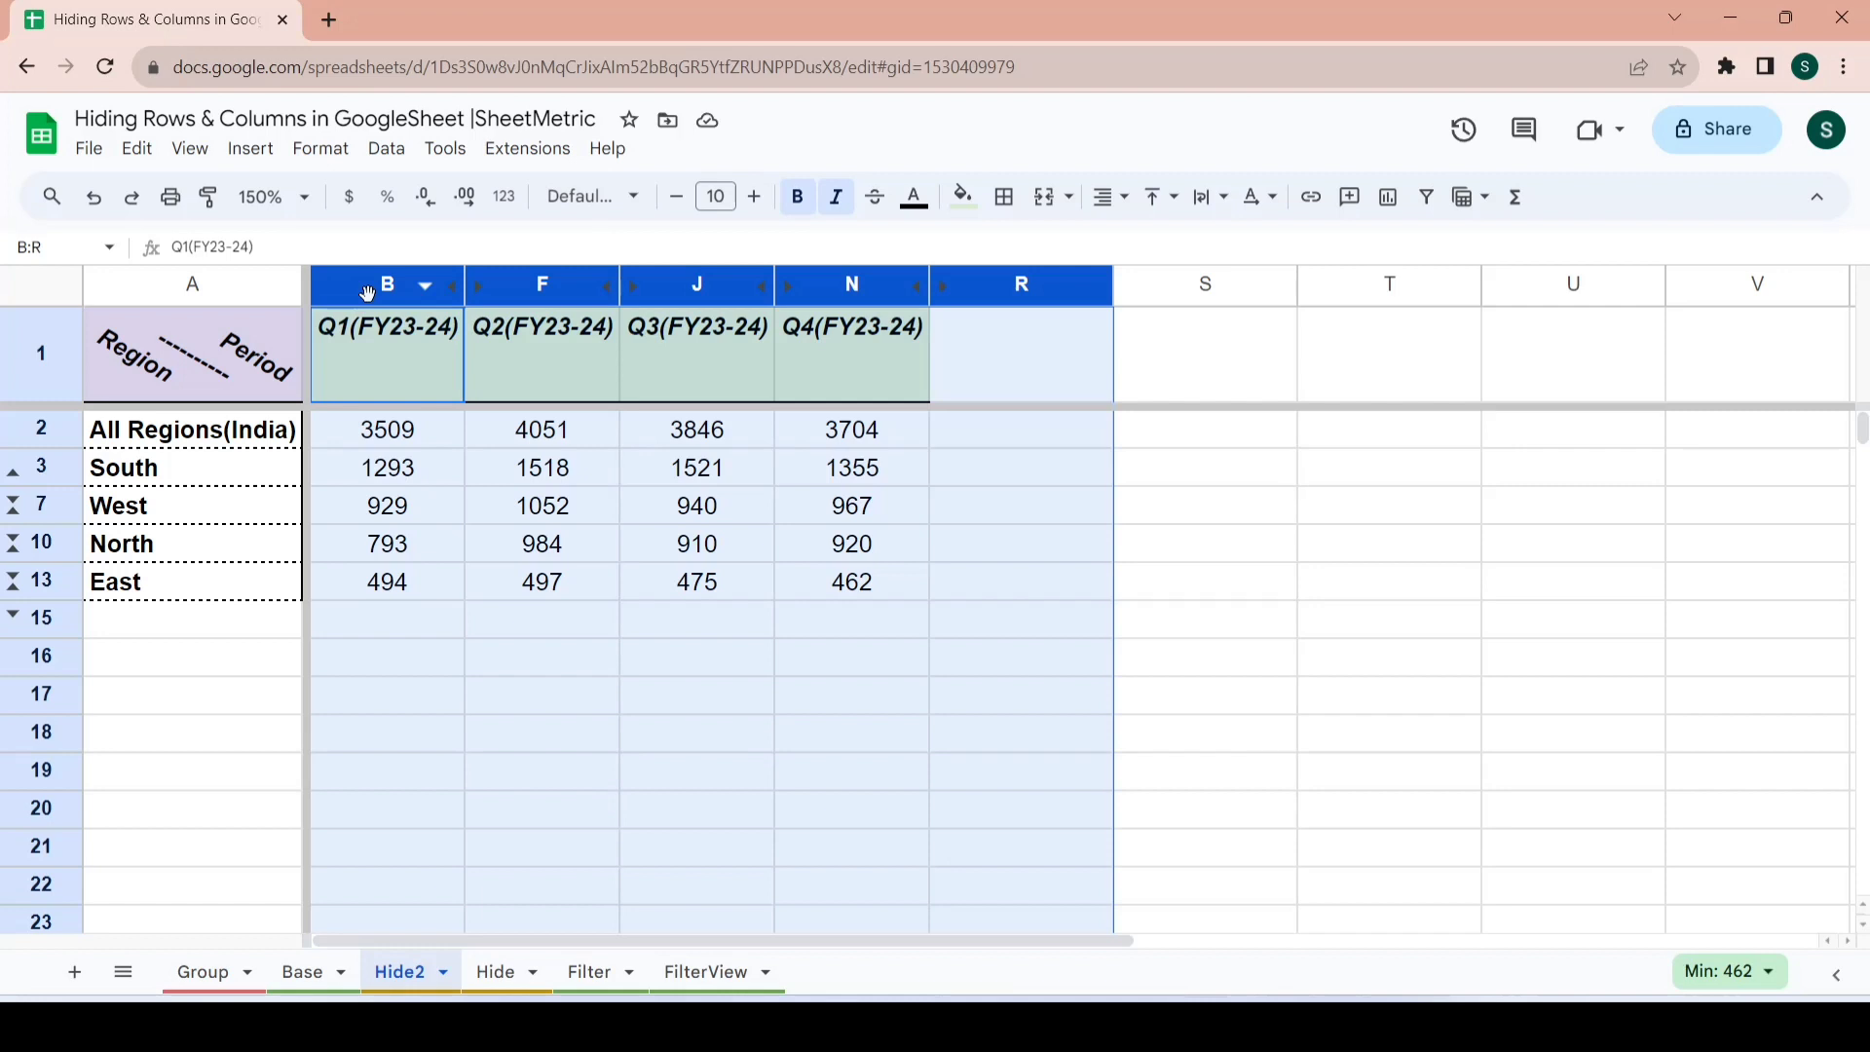
right_click(368, 293)
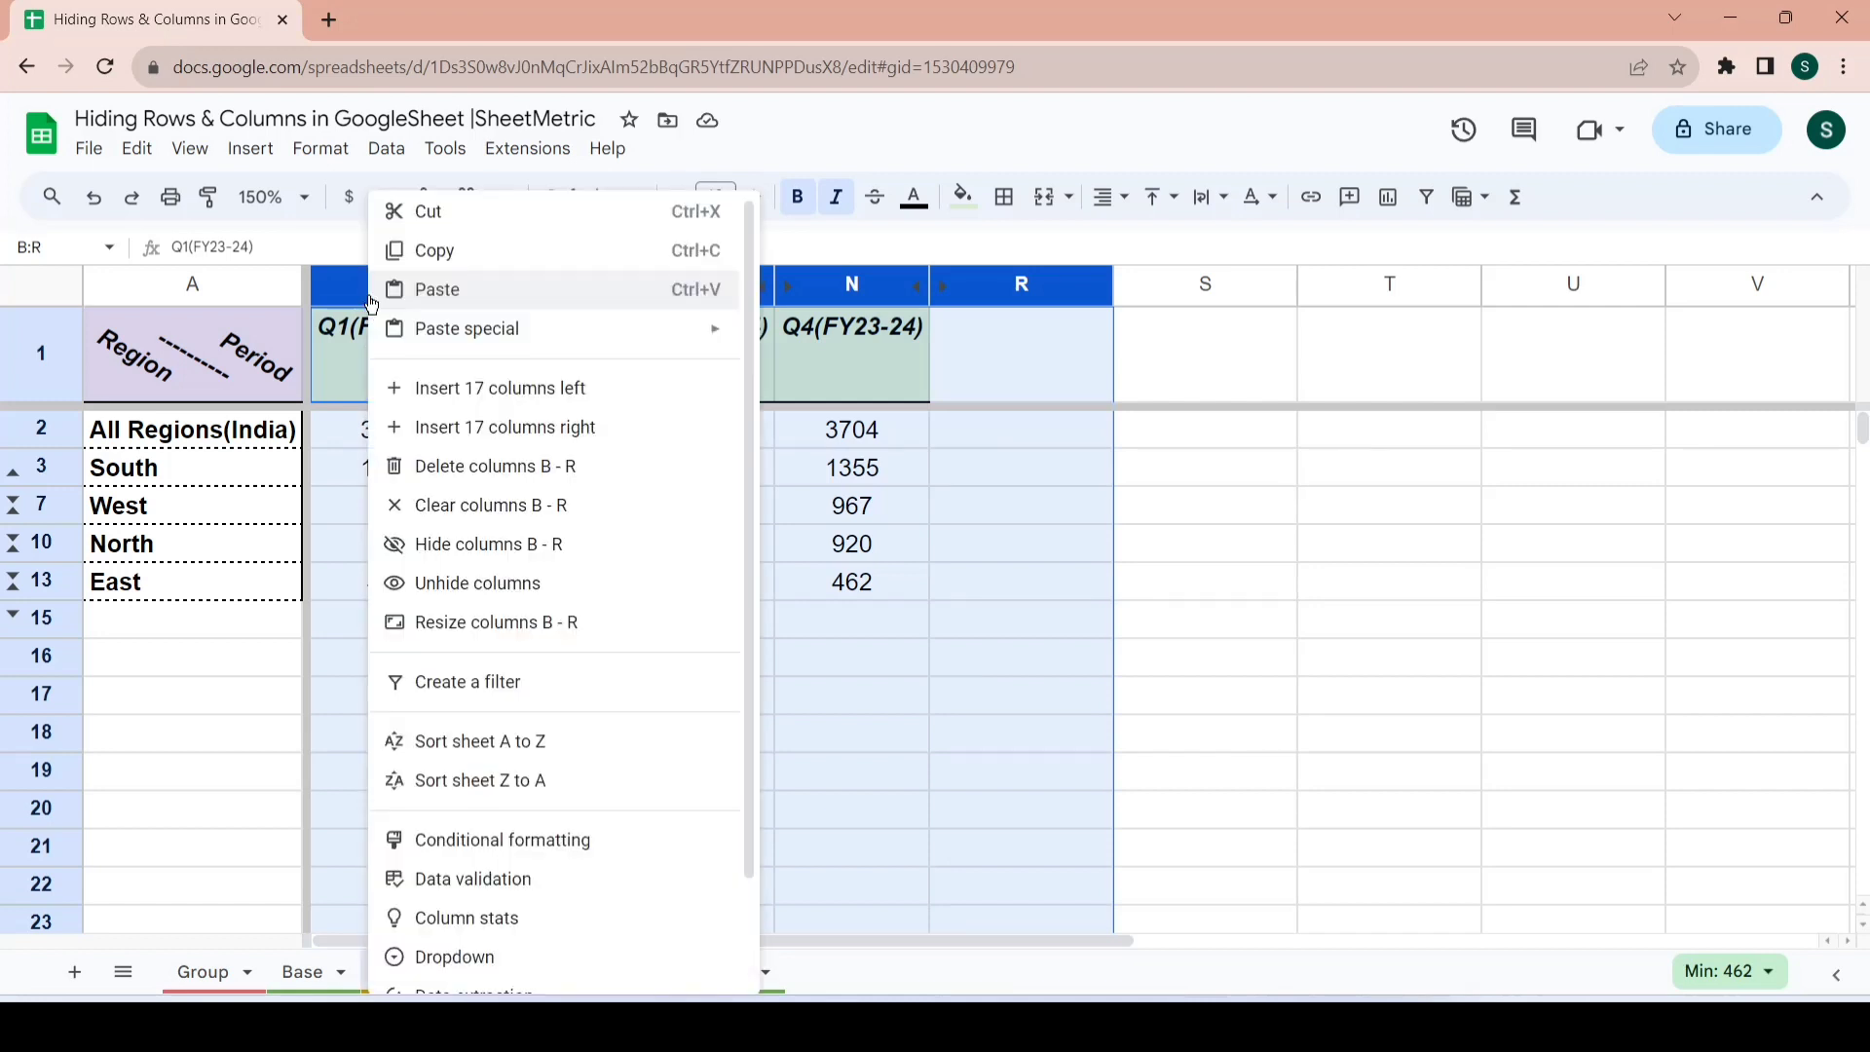
left_click(532, 584)
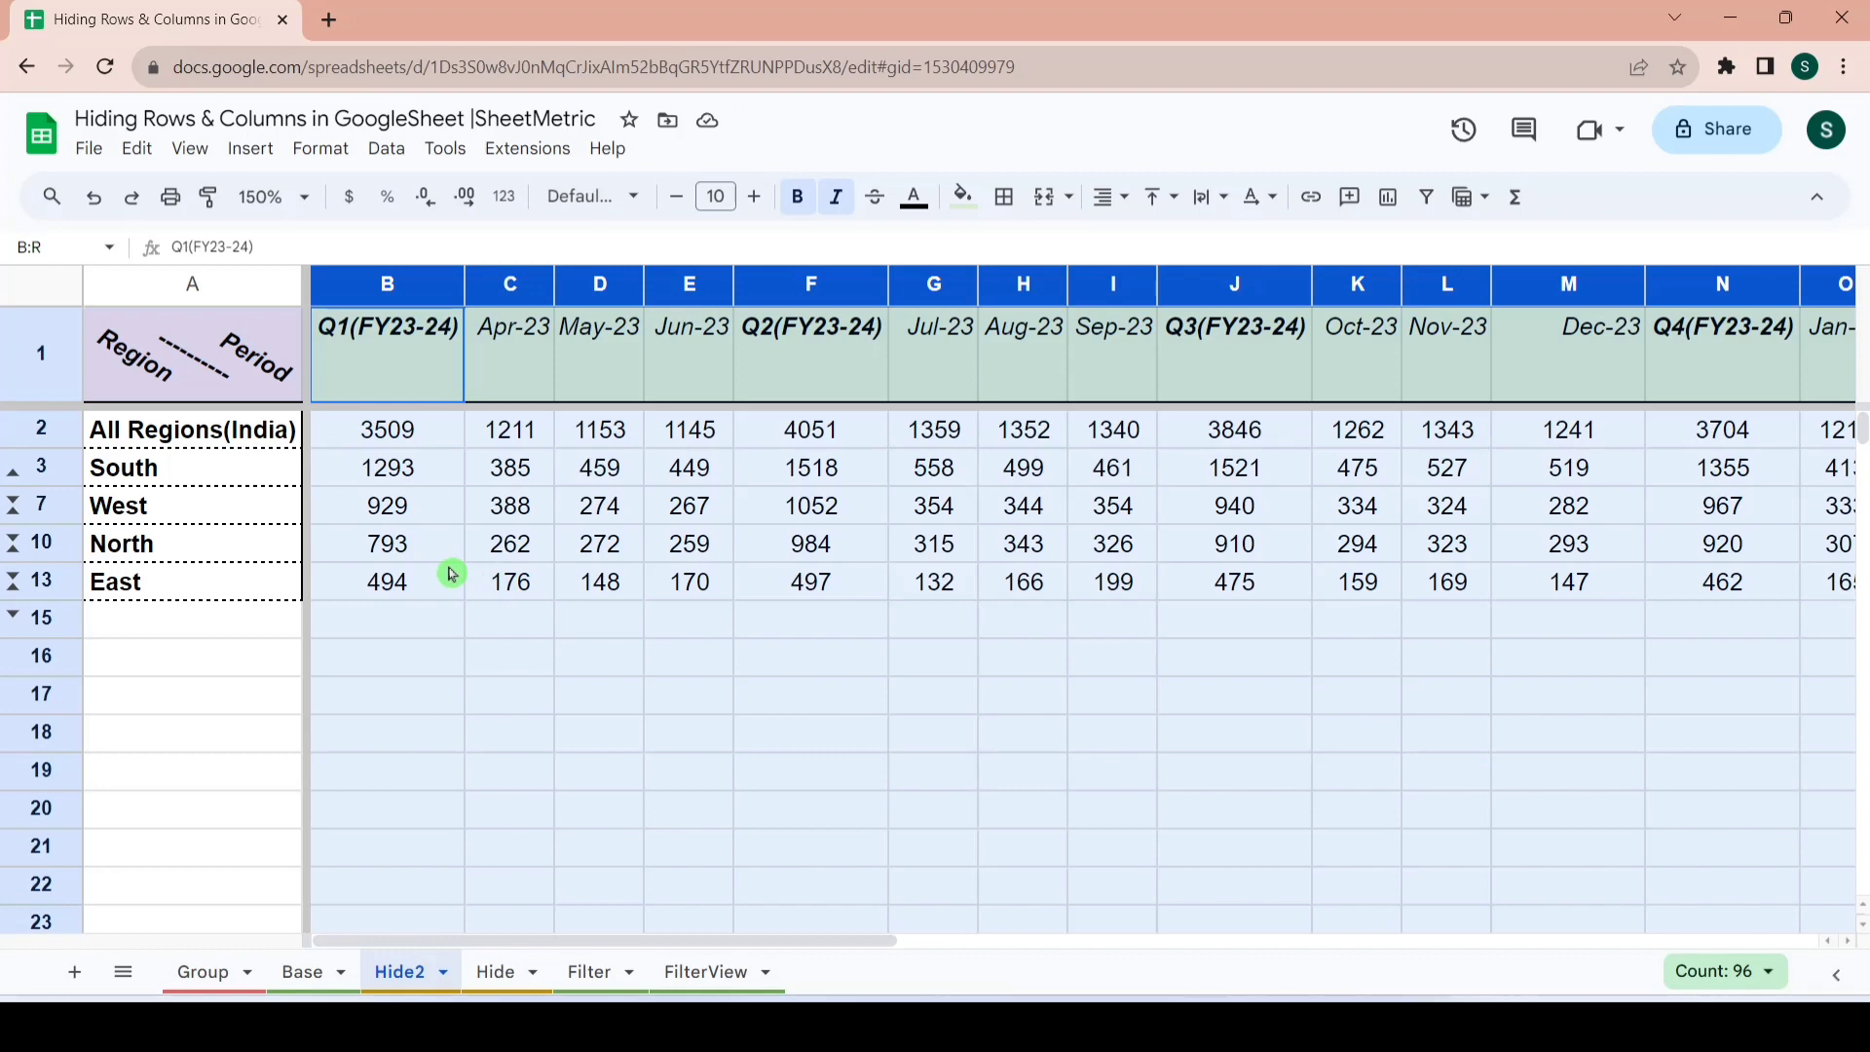
- Unhide all hidden rows within rows 3 to 15 of the Hide2 sheet at once
left_click(30, 461)
key("shift+Down")
key("shift+Down")
key("shift+Down")
key("shift+Down")
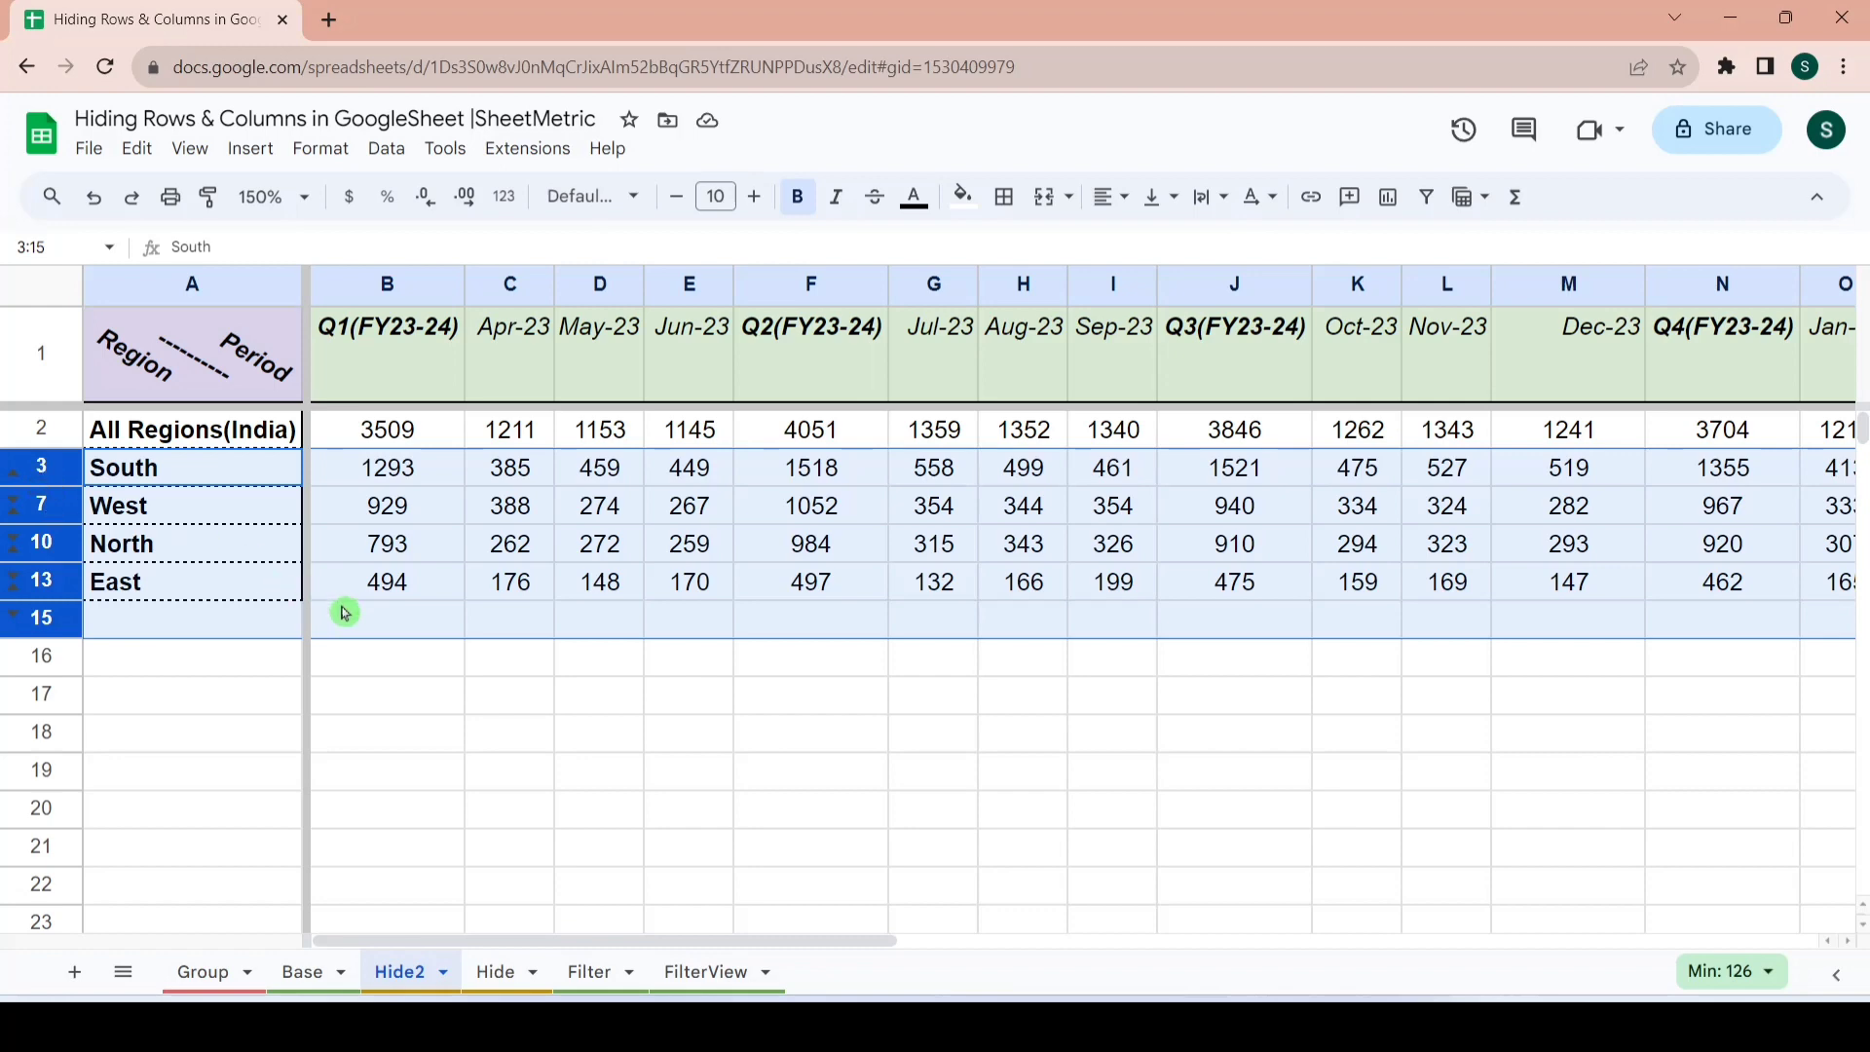
key("ctrl+shift+9")
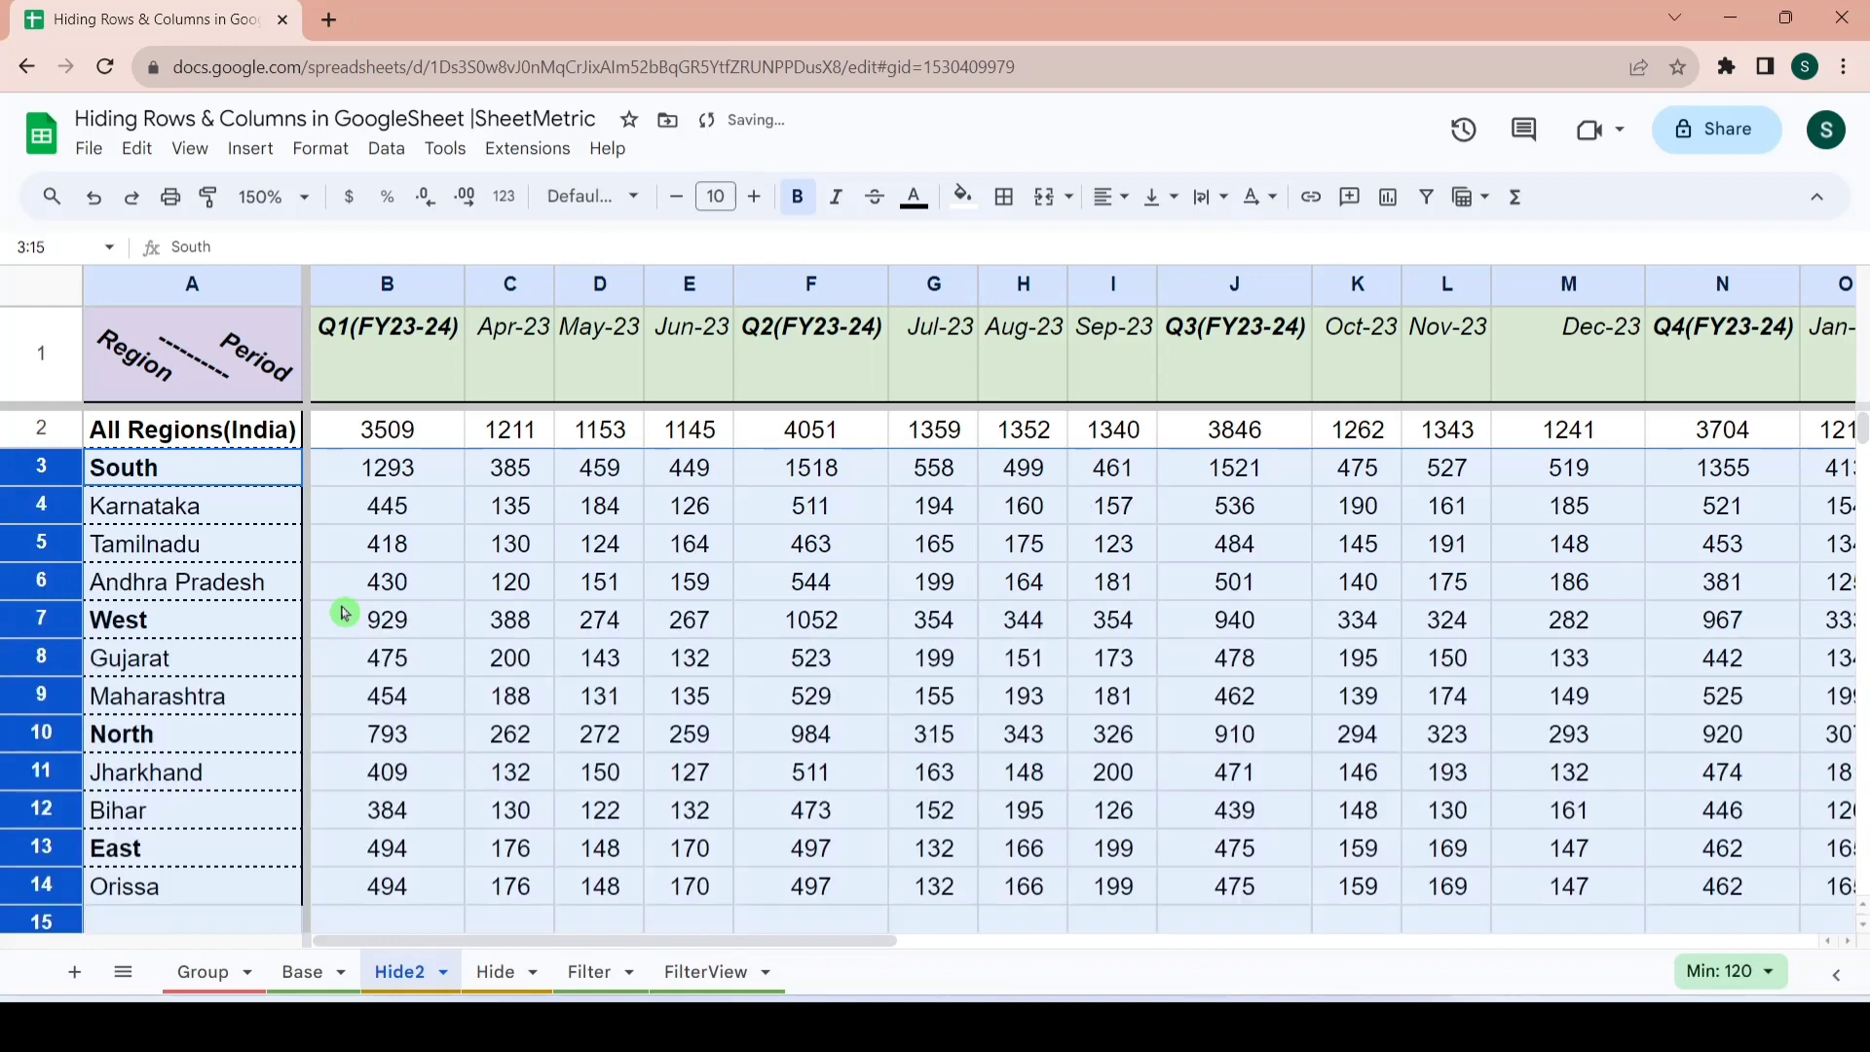
- Switch to the Hide sheet and try to unhide its rows with the whole sheet selected
left_click(526, 655)
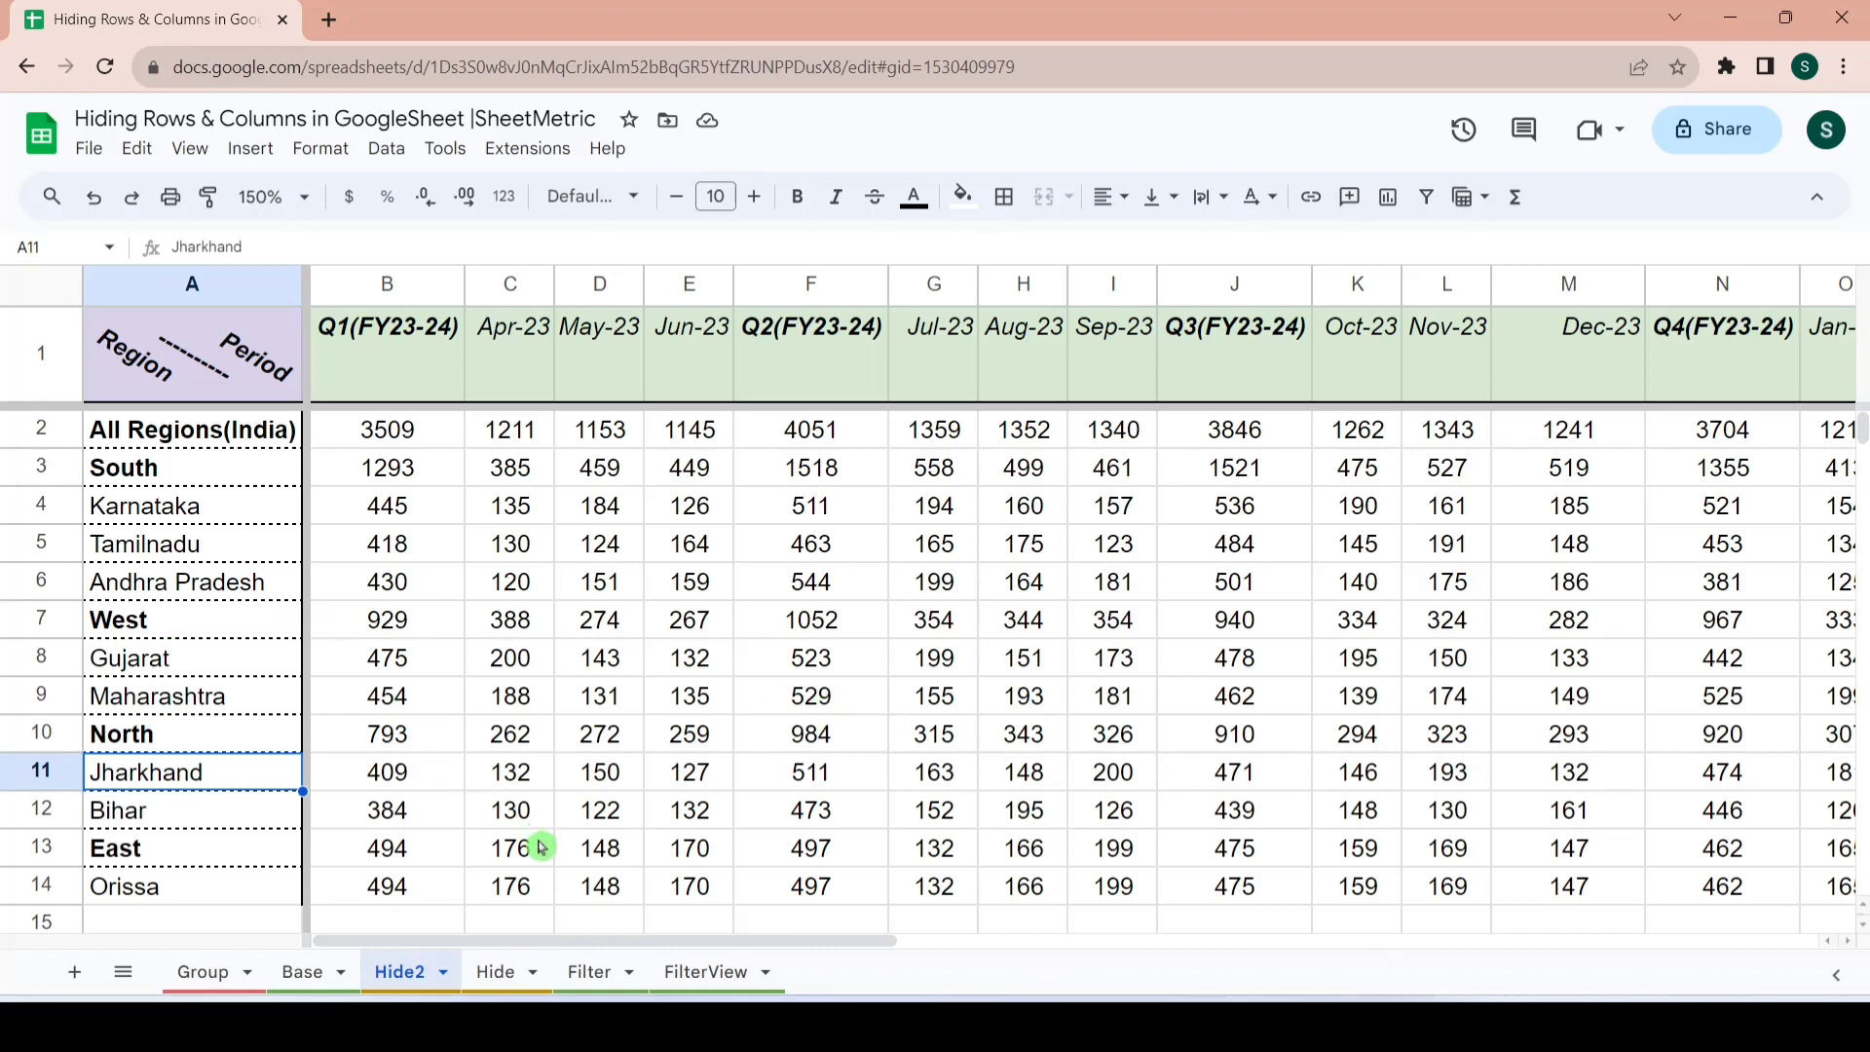
left_click(495, 970)
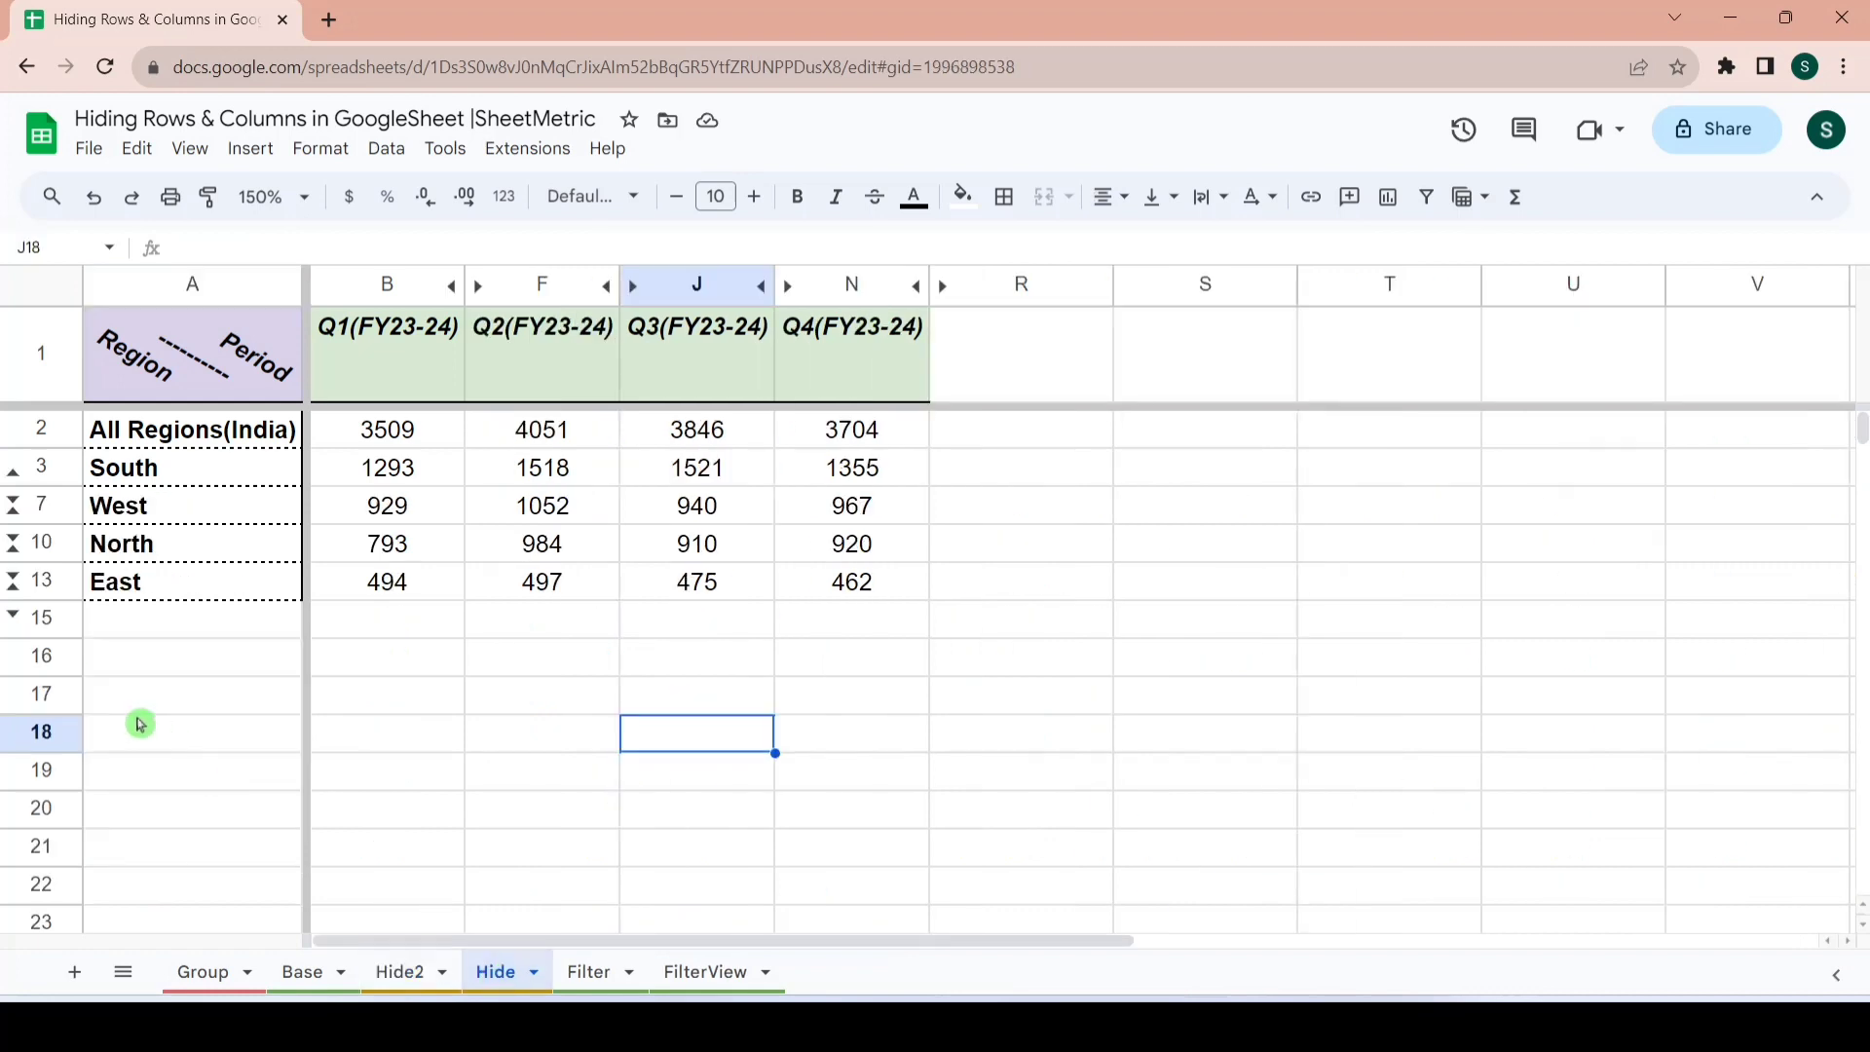
left_click(46, 293)
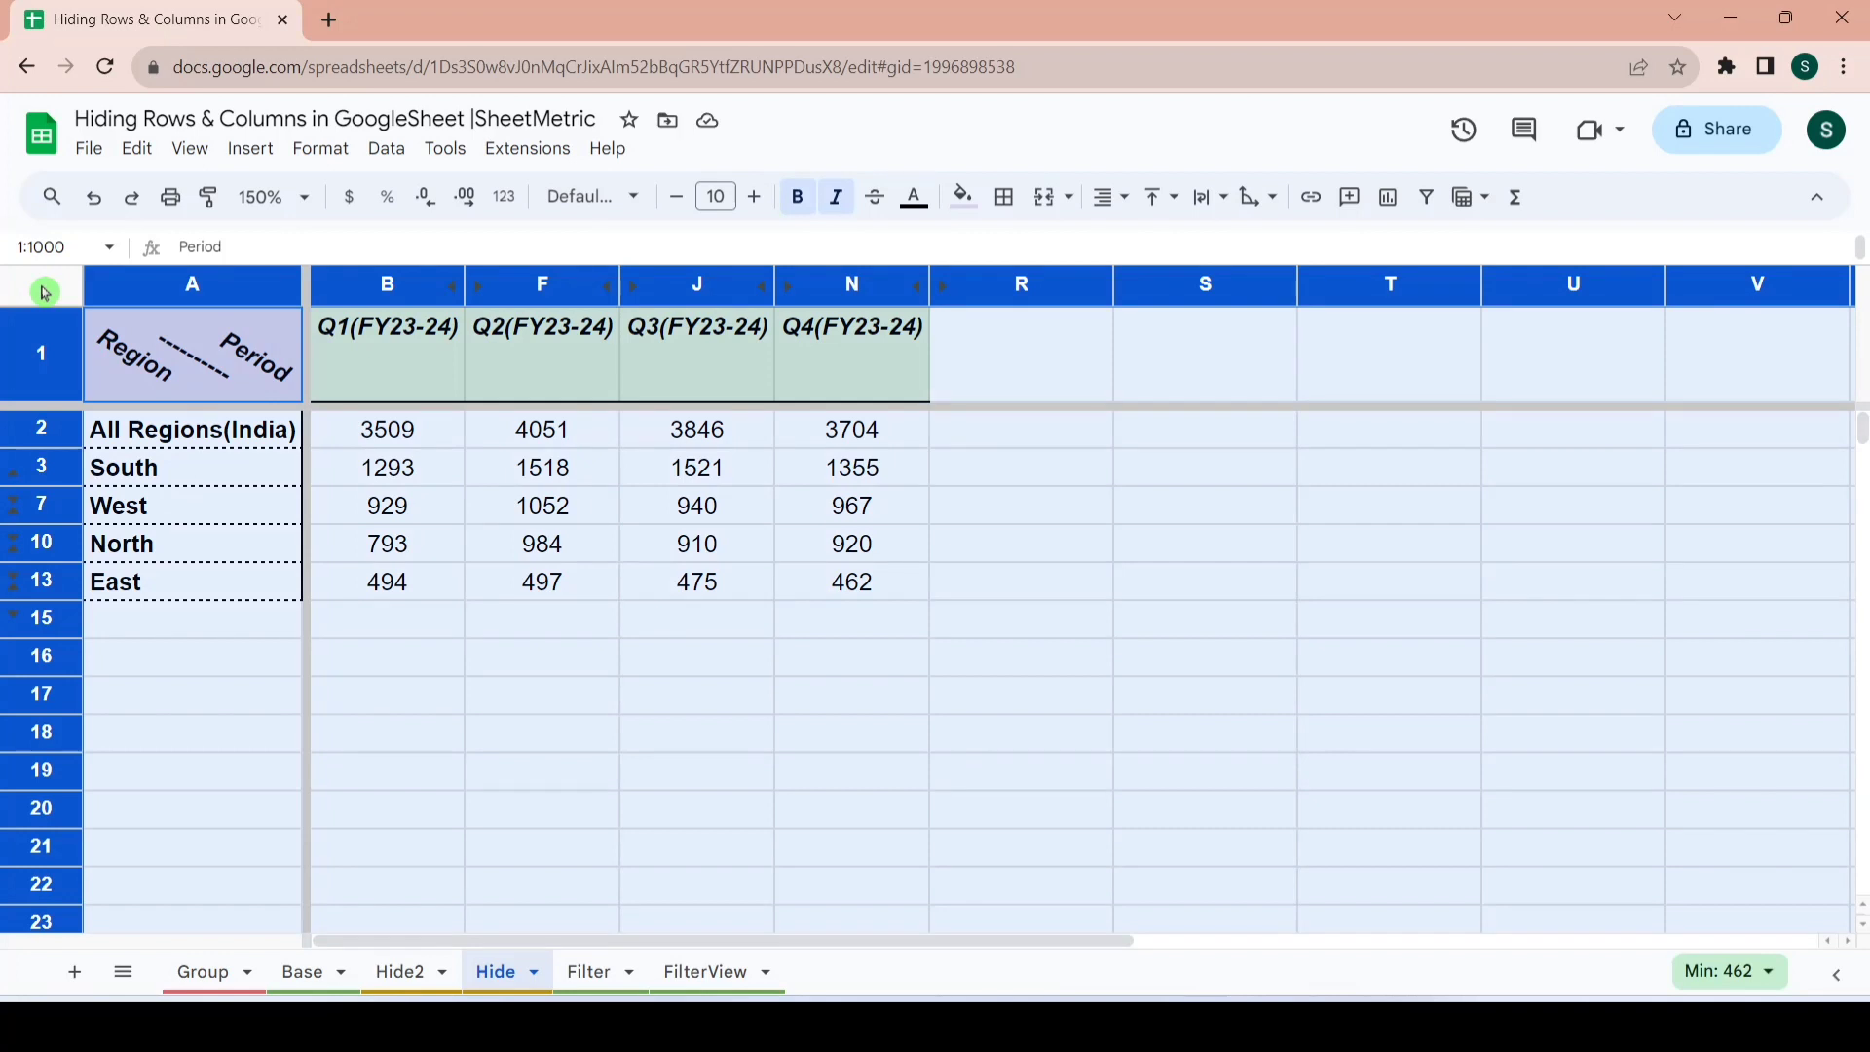
right_click(44, 293)
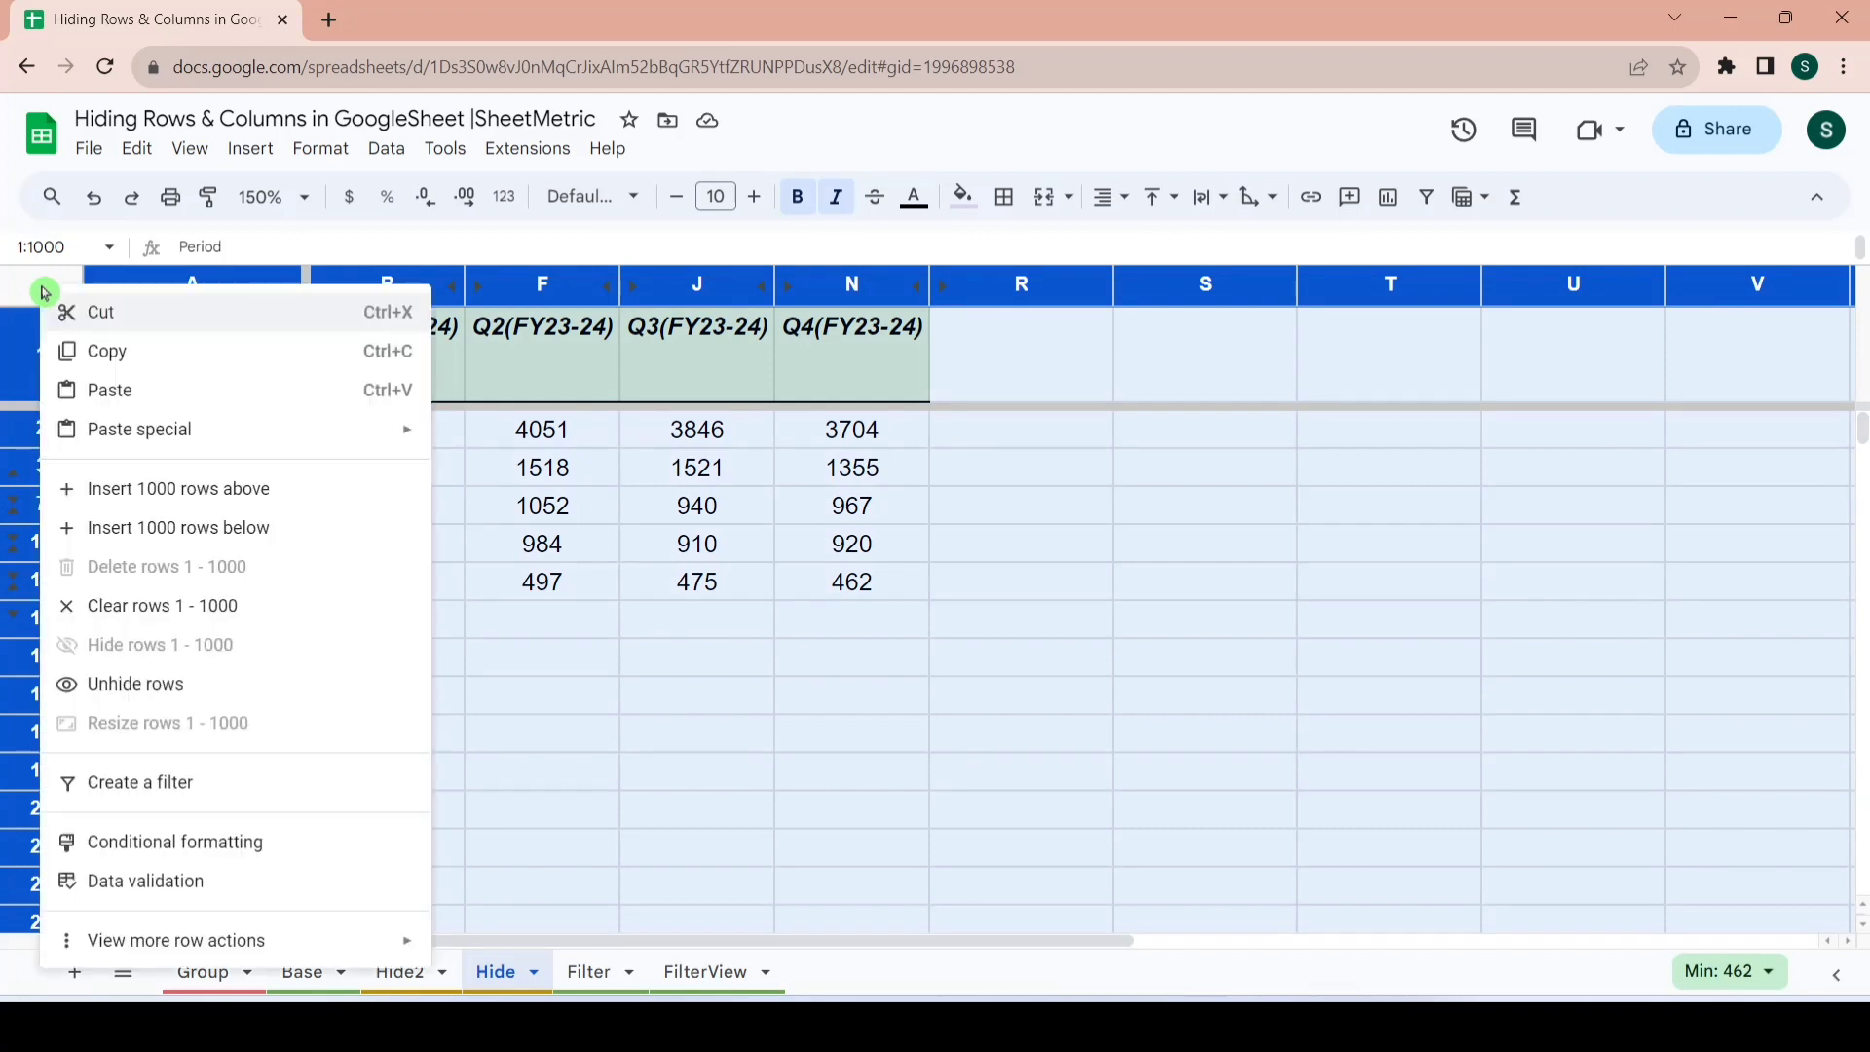
left_click(176, 688)
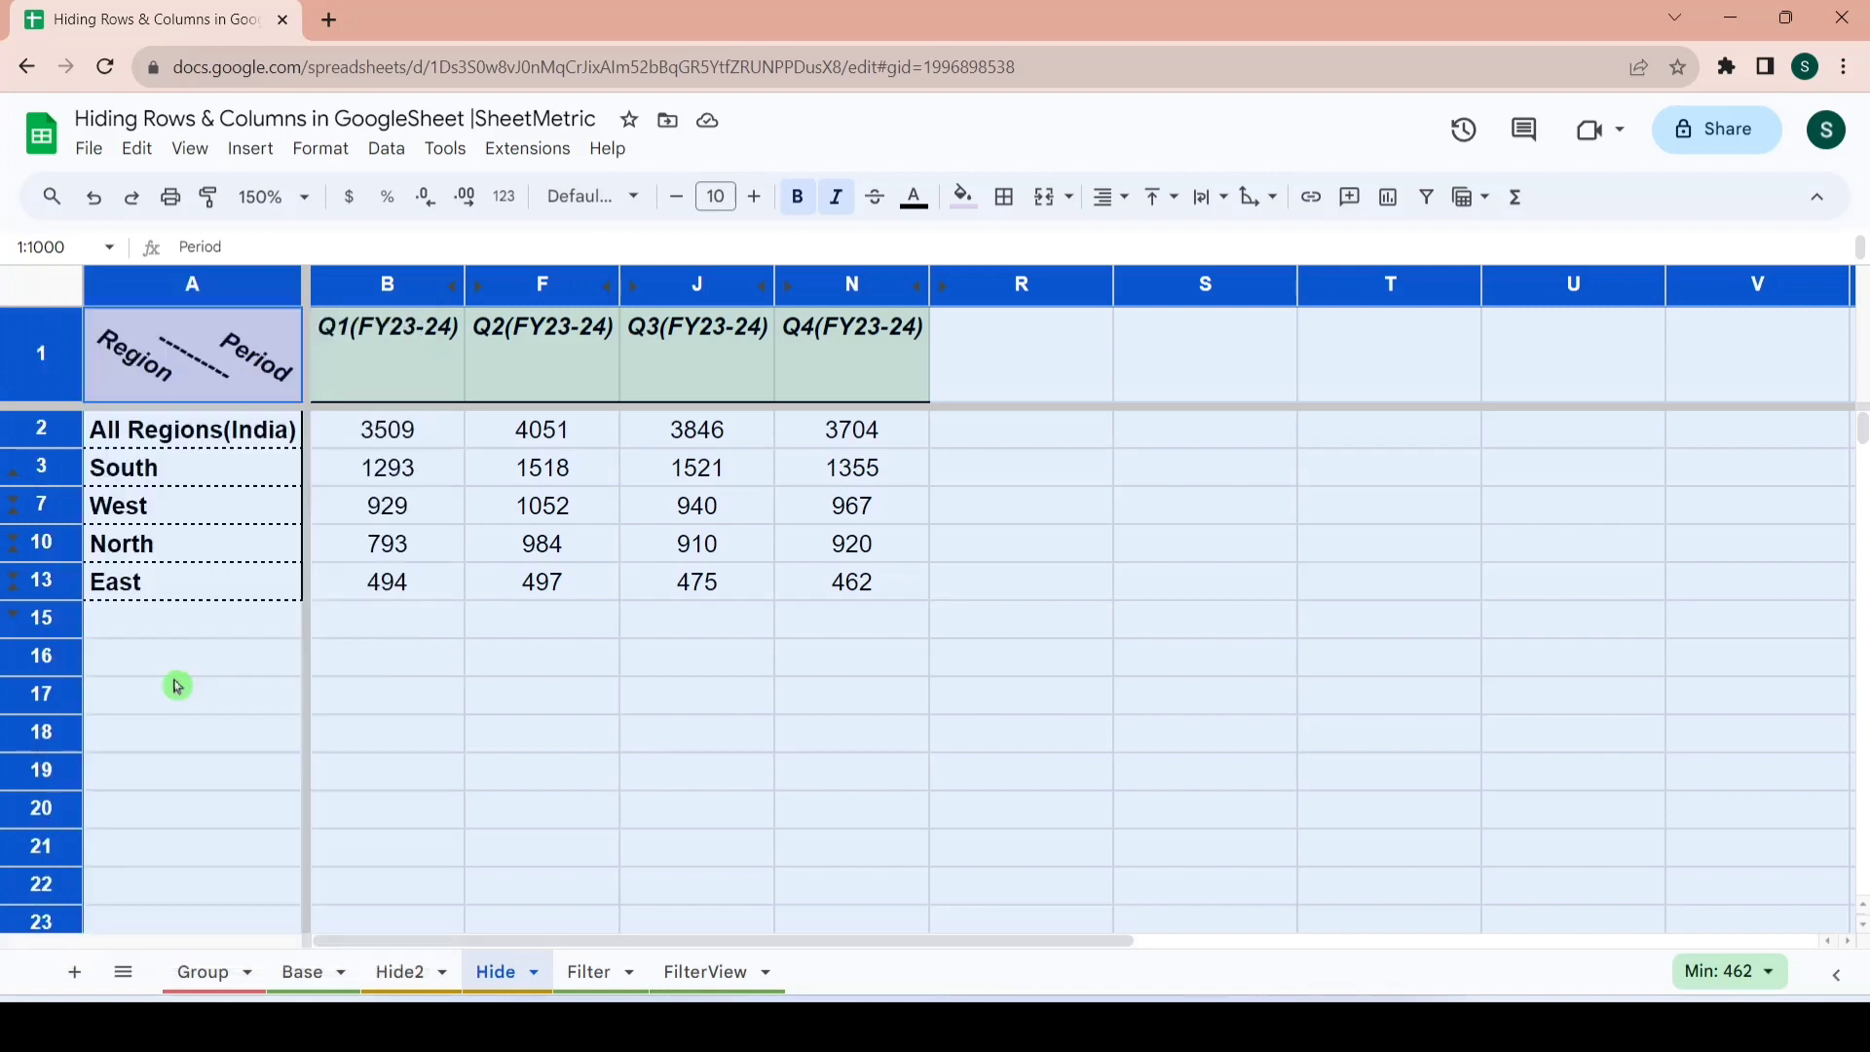
left_click(175, 674)
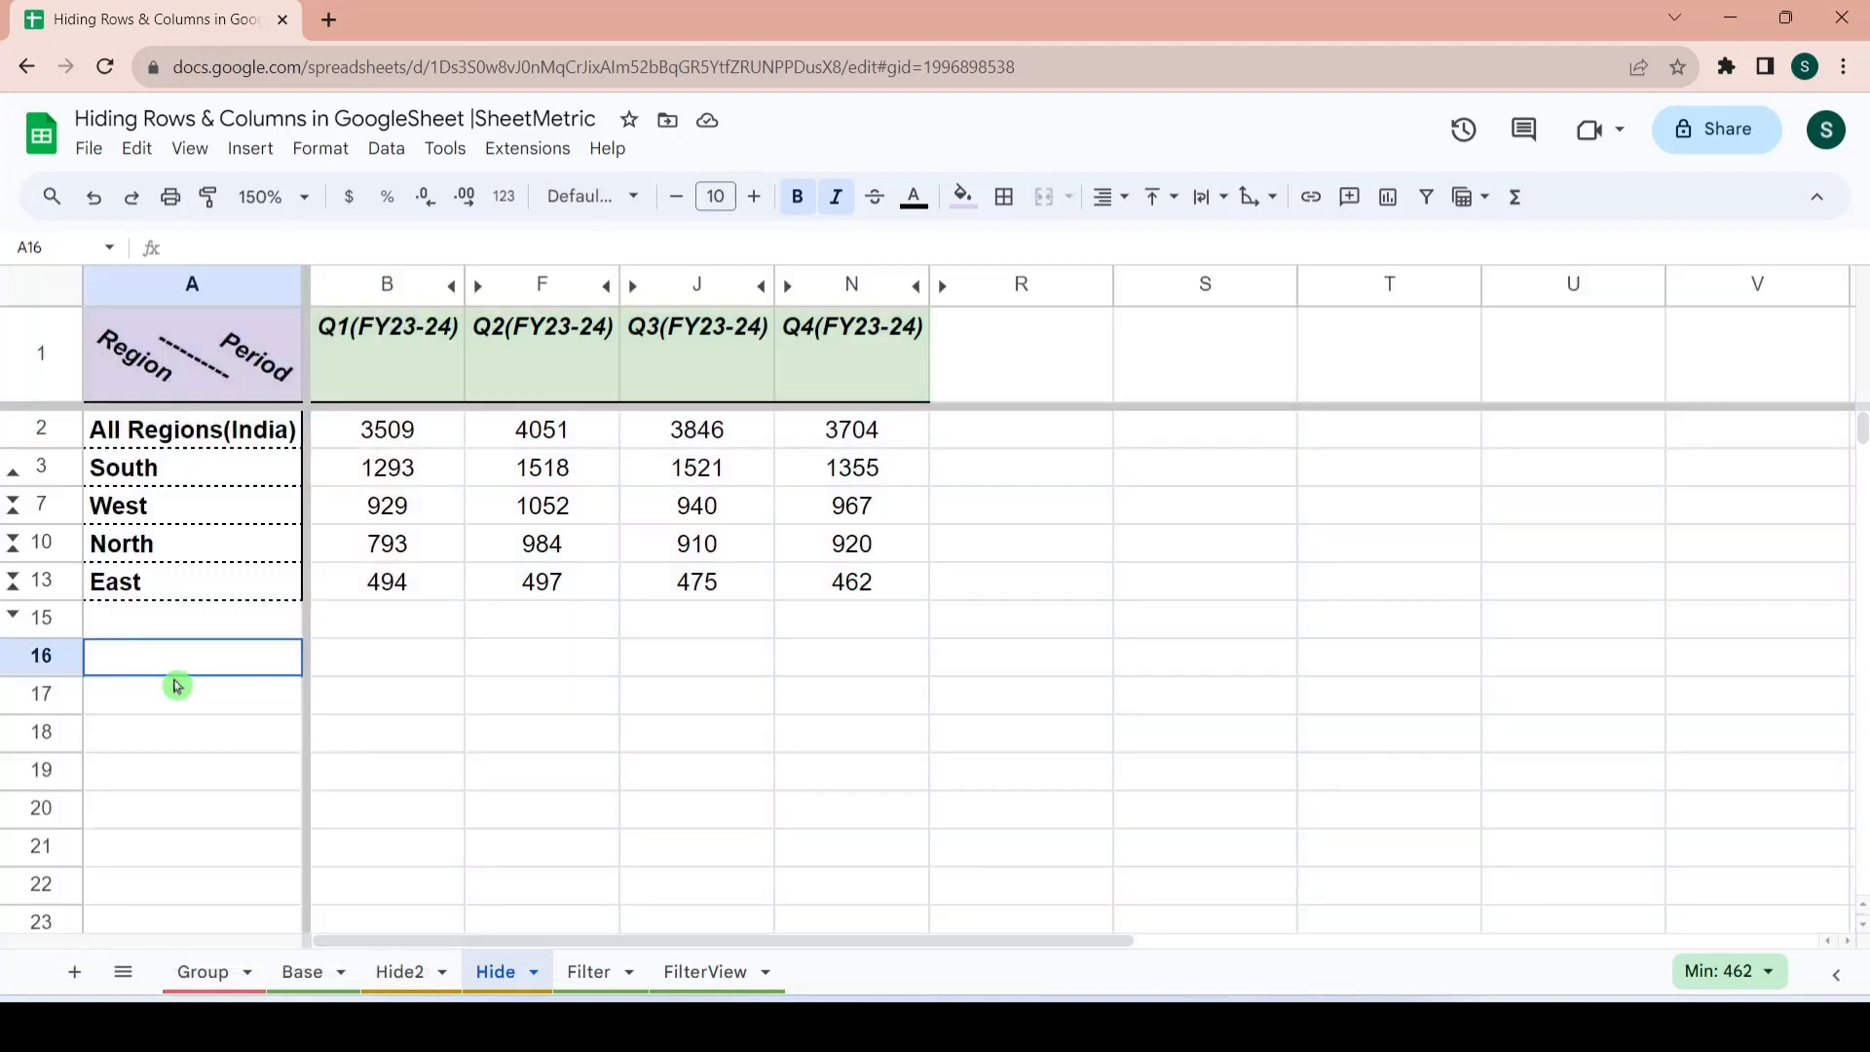
- Unhide all hidden state rows within rows 2 to 19 of the Hide sheet at once
left_click(59, 434)
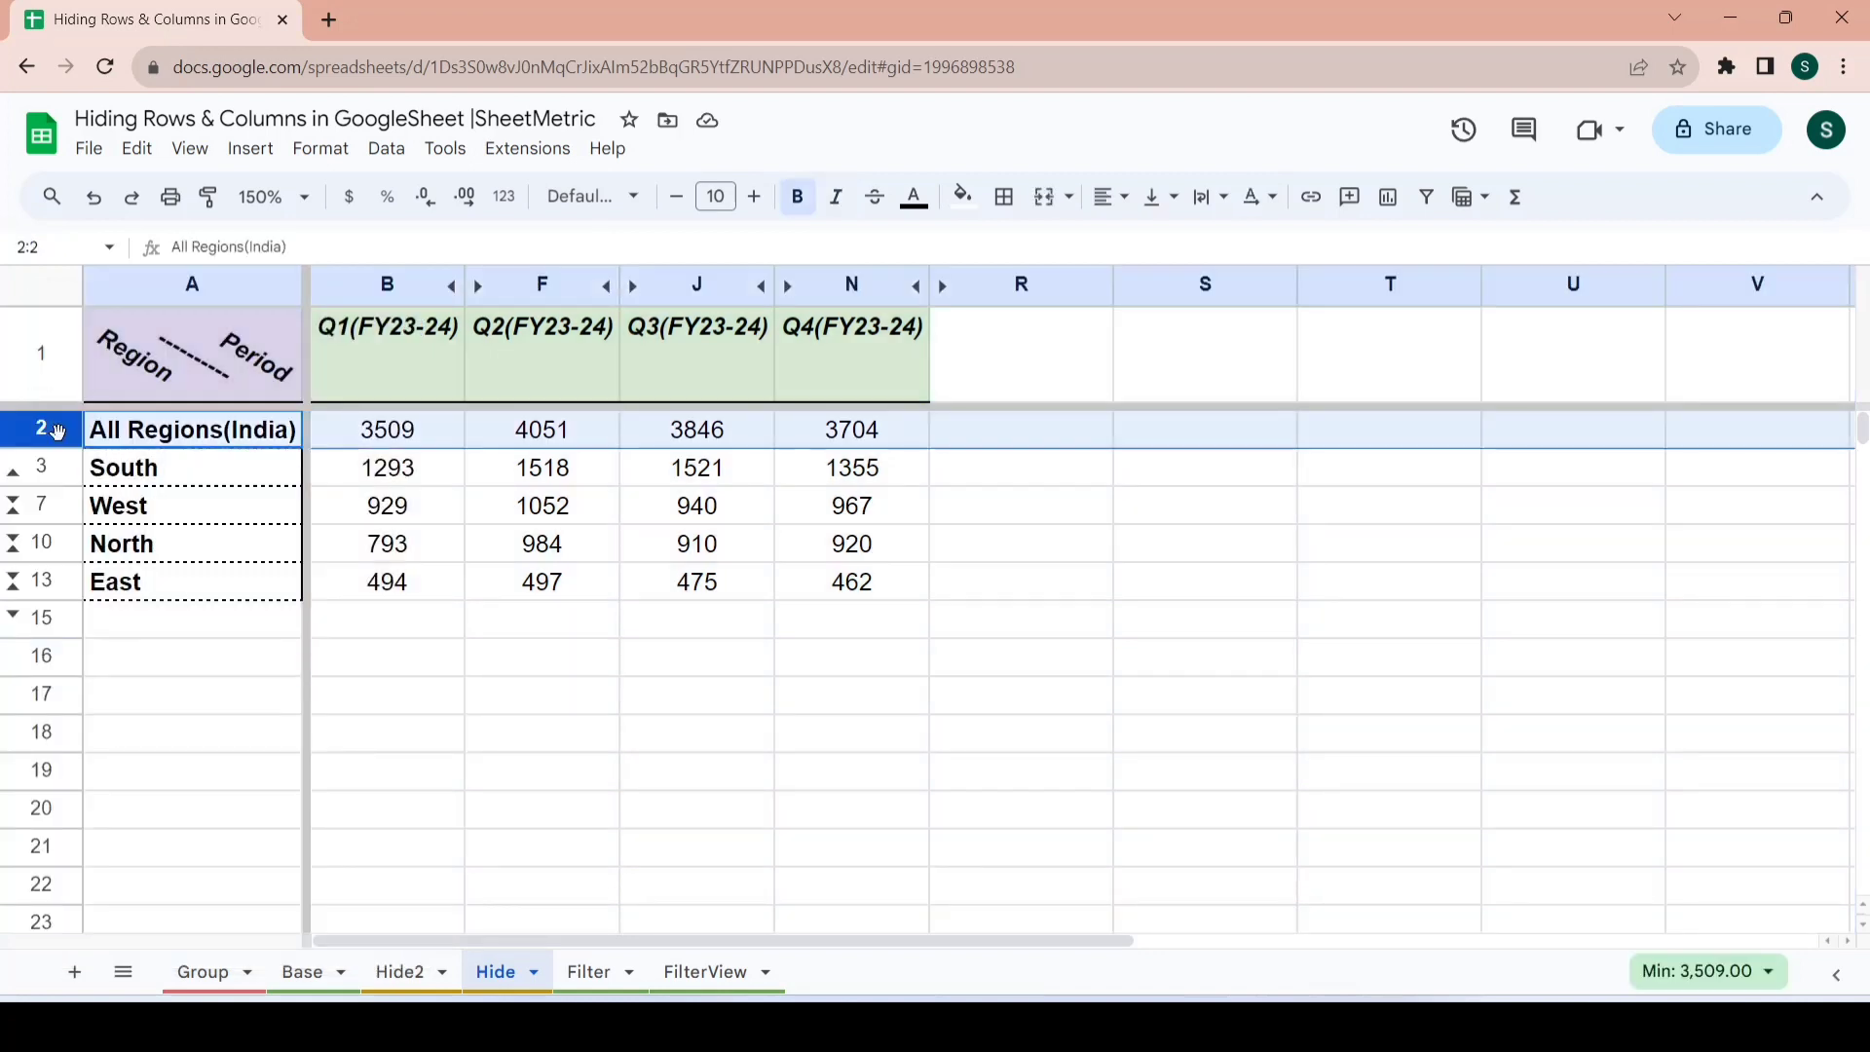
key("shift+Down")
key("shift+Down")
key("shift+Down")
key("shift+Down")
key("shift+Down")
key("shift+Down")
key("shift+Down")
key("shift+Down")
key("shift+Down")
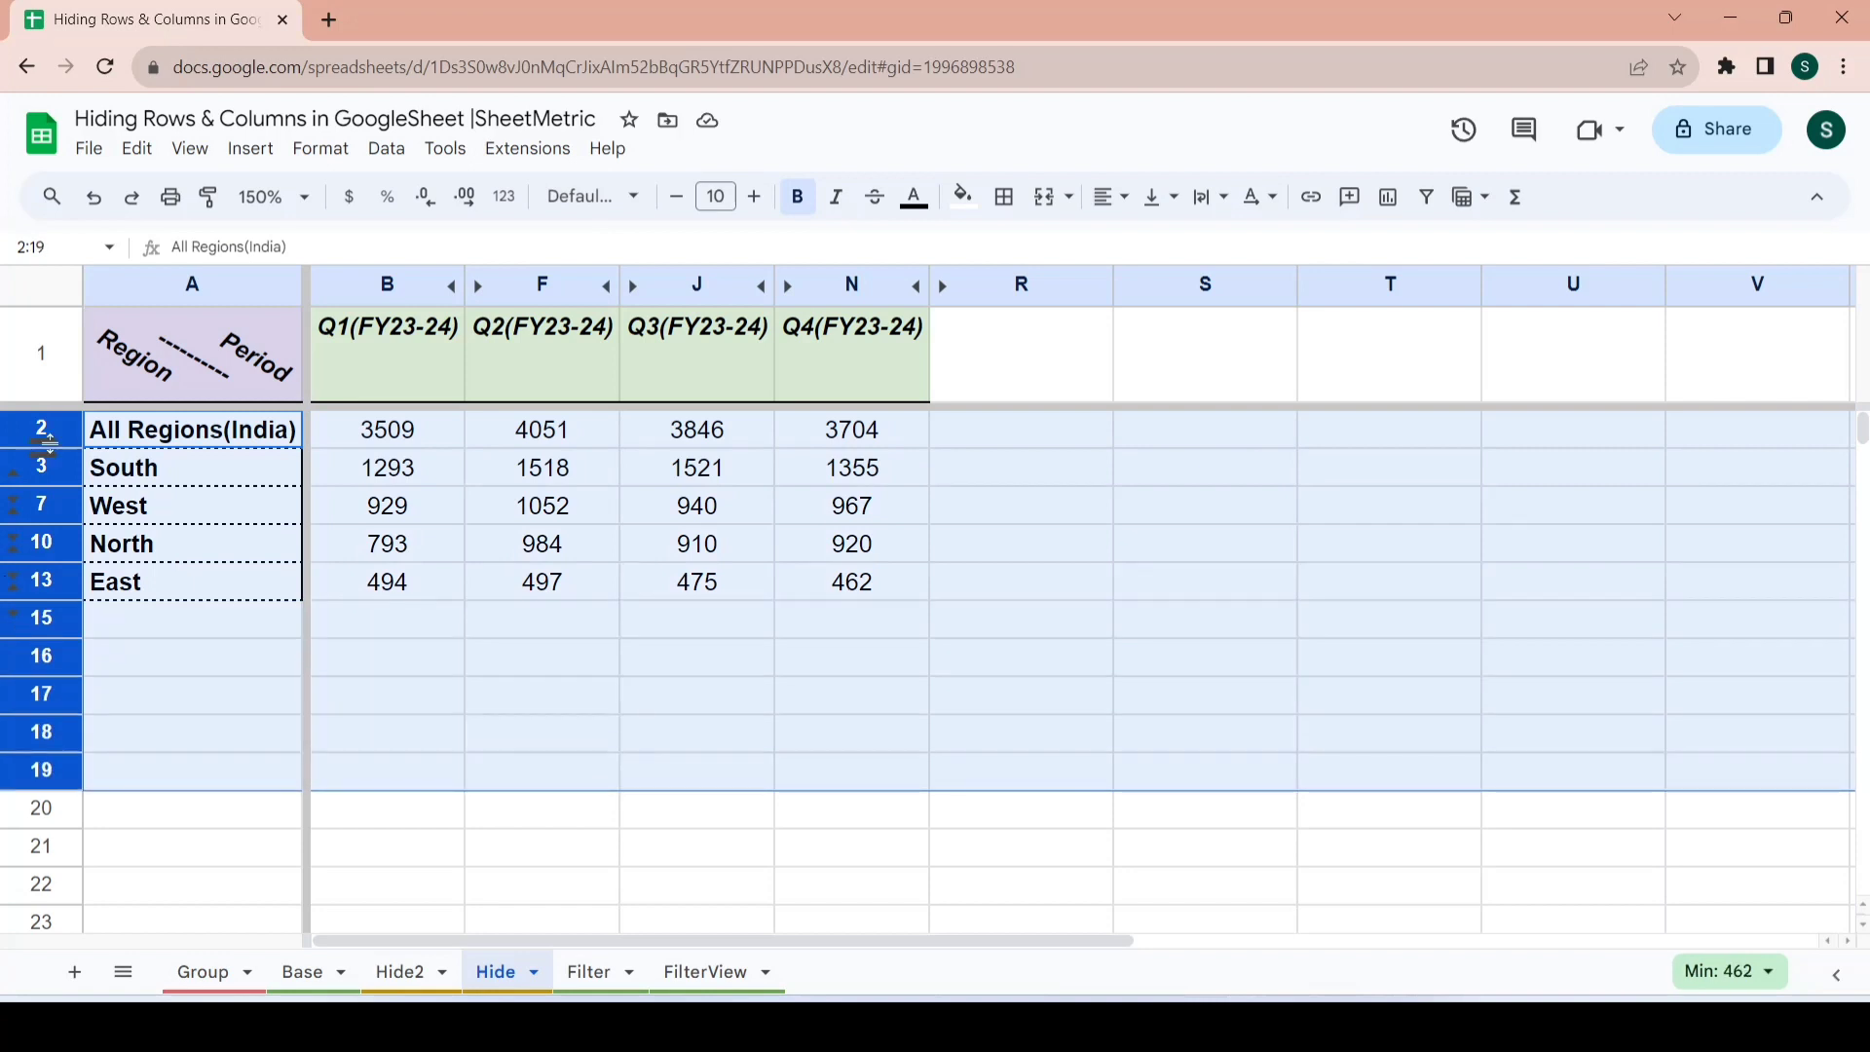
right_click(54, 436)
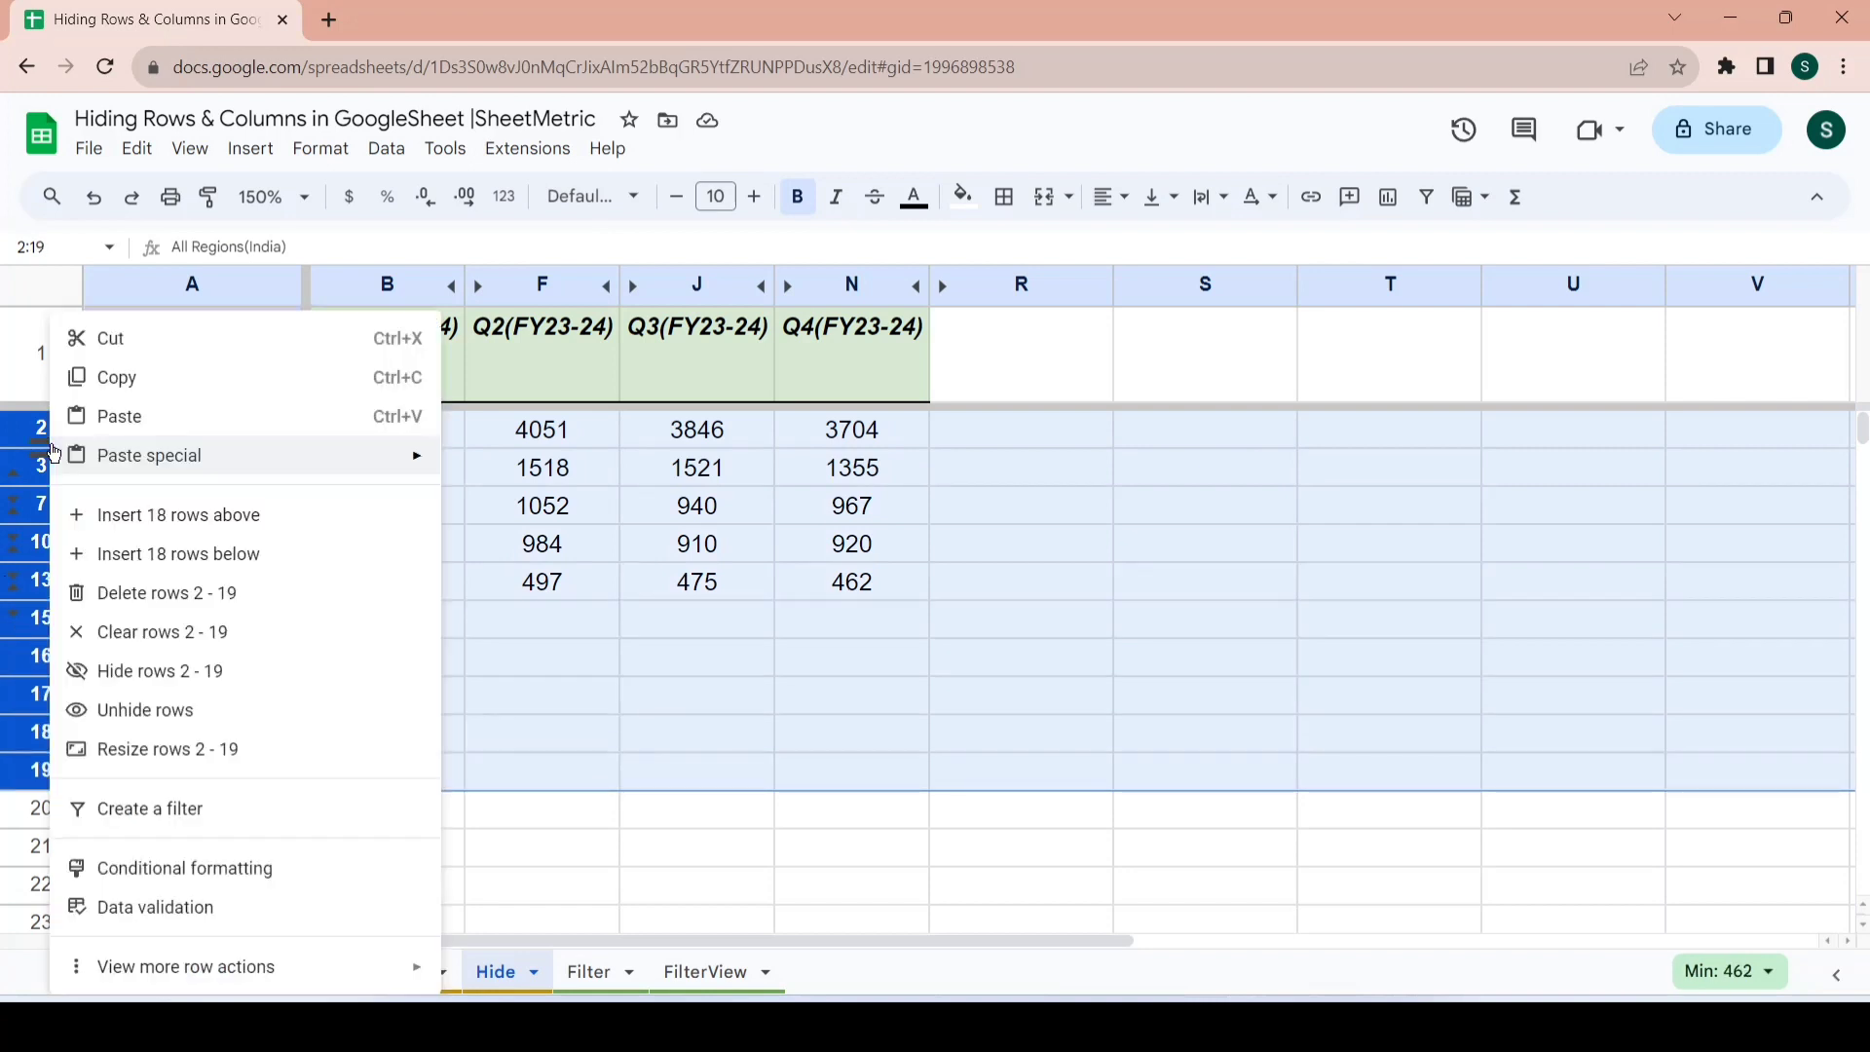
left_click(223, 711)
left_click(417, 617)
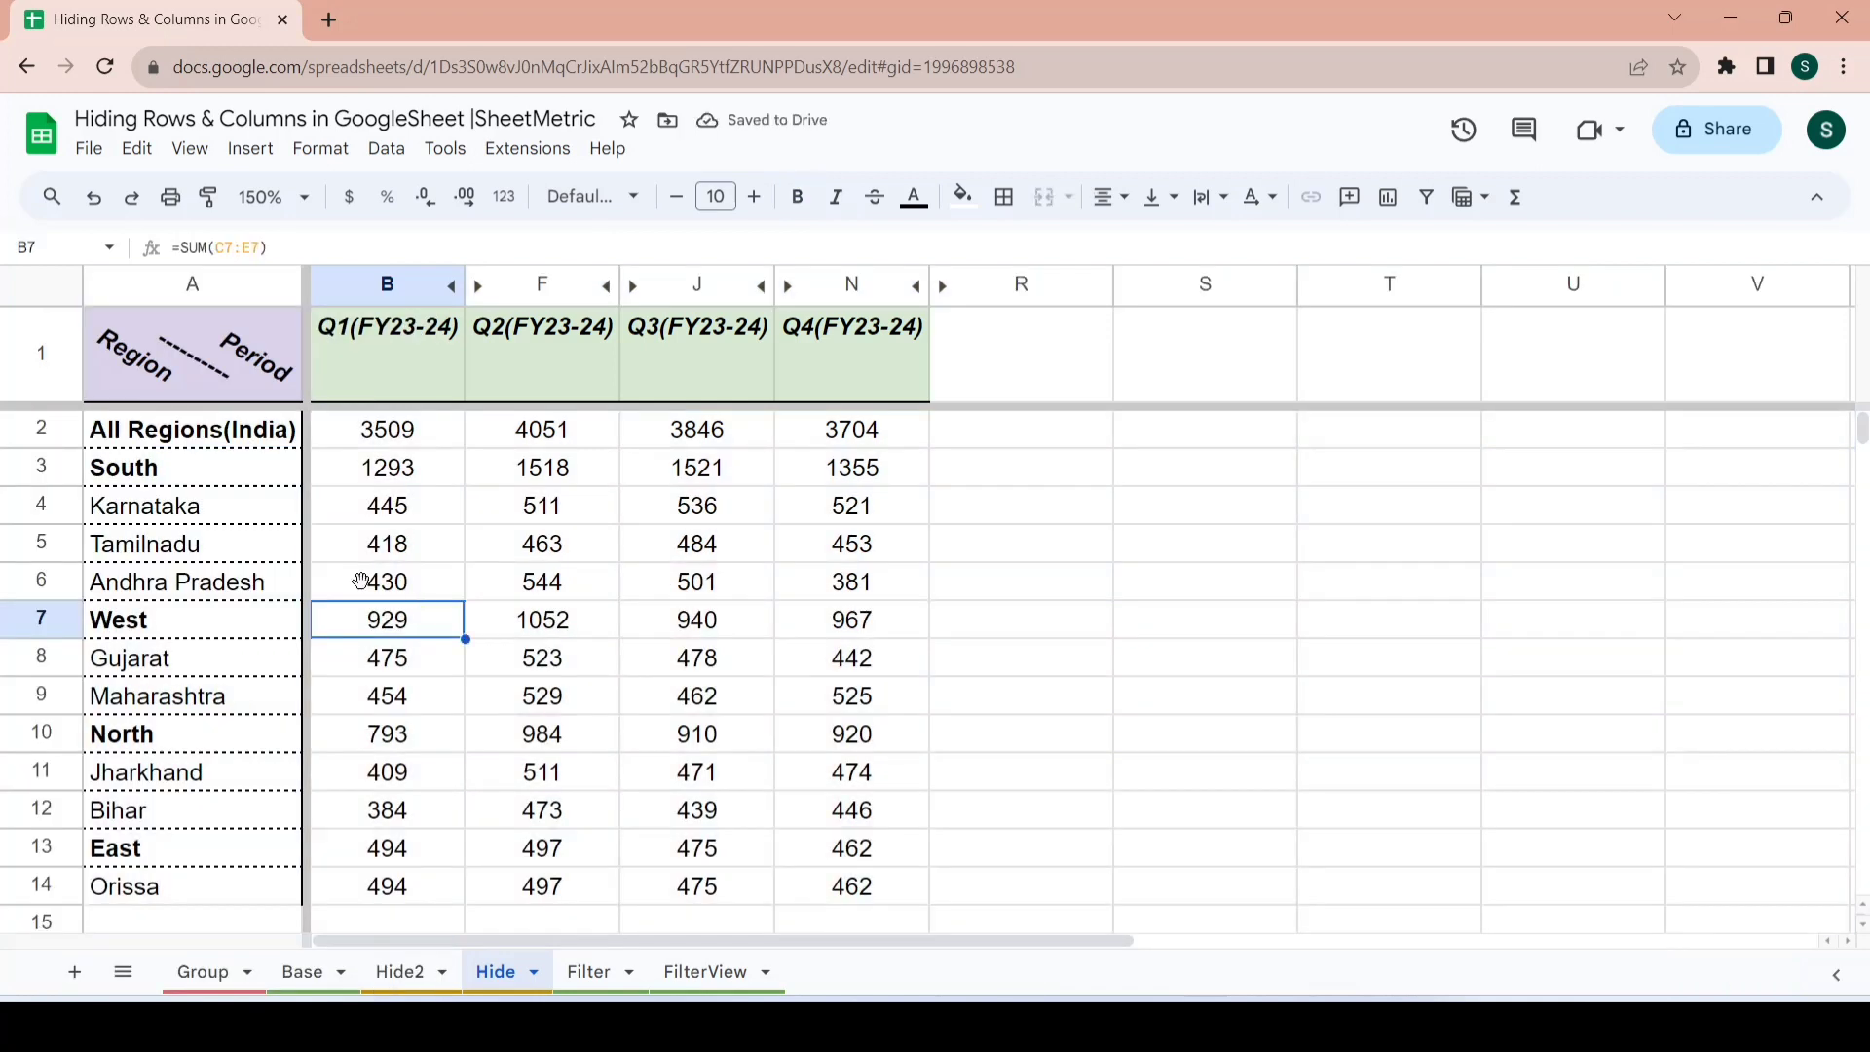
- Unhide all hidden monthly columns within columns B to S of the Hide sheet at once
left_click(350, 282)
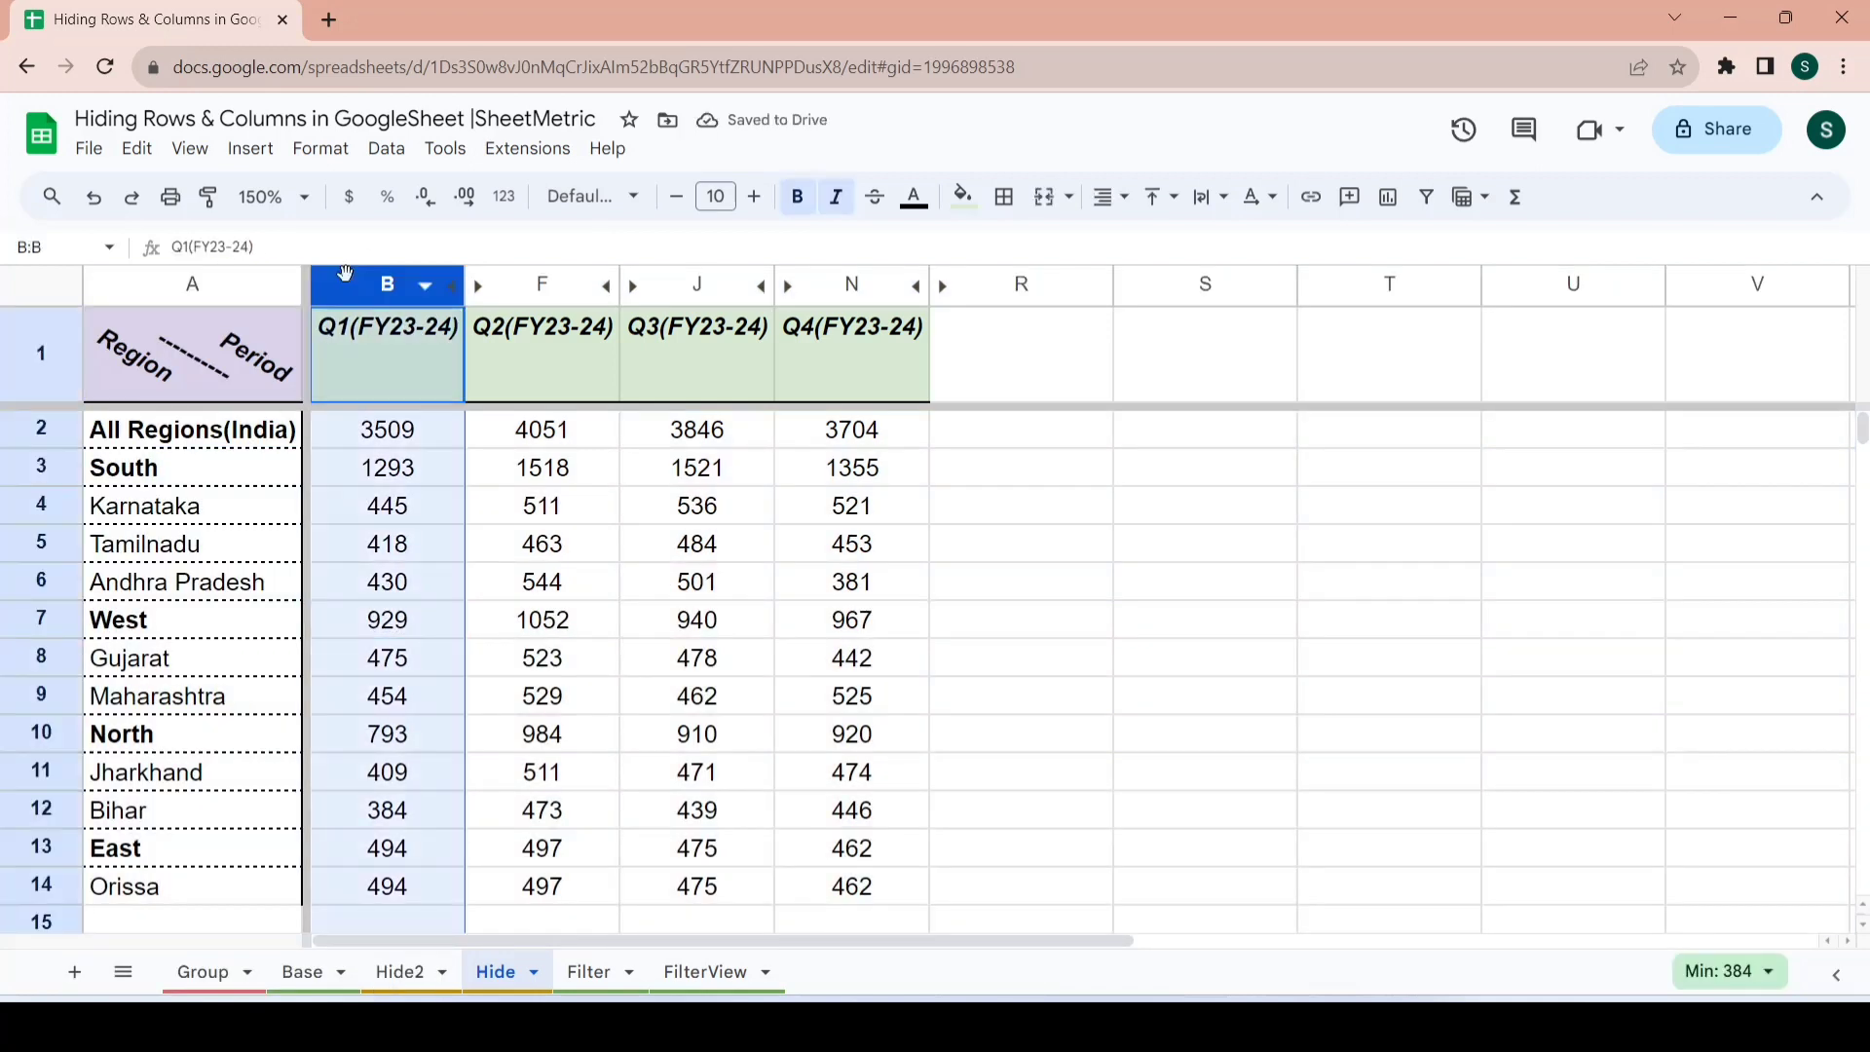
key("shift+Right")
key("shift+Right")
key("shift+Right")
key("shift+Right")
key("shift+Right")
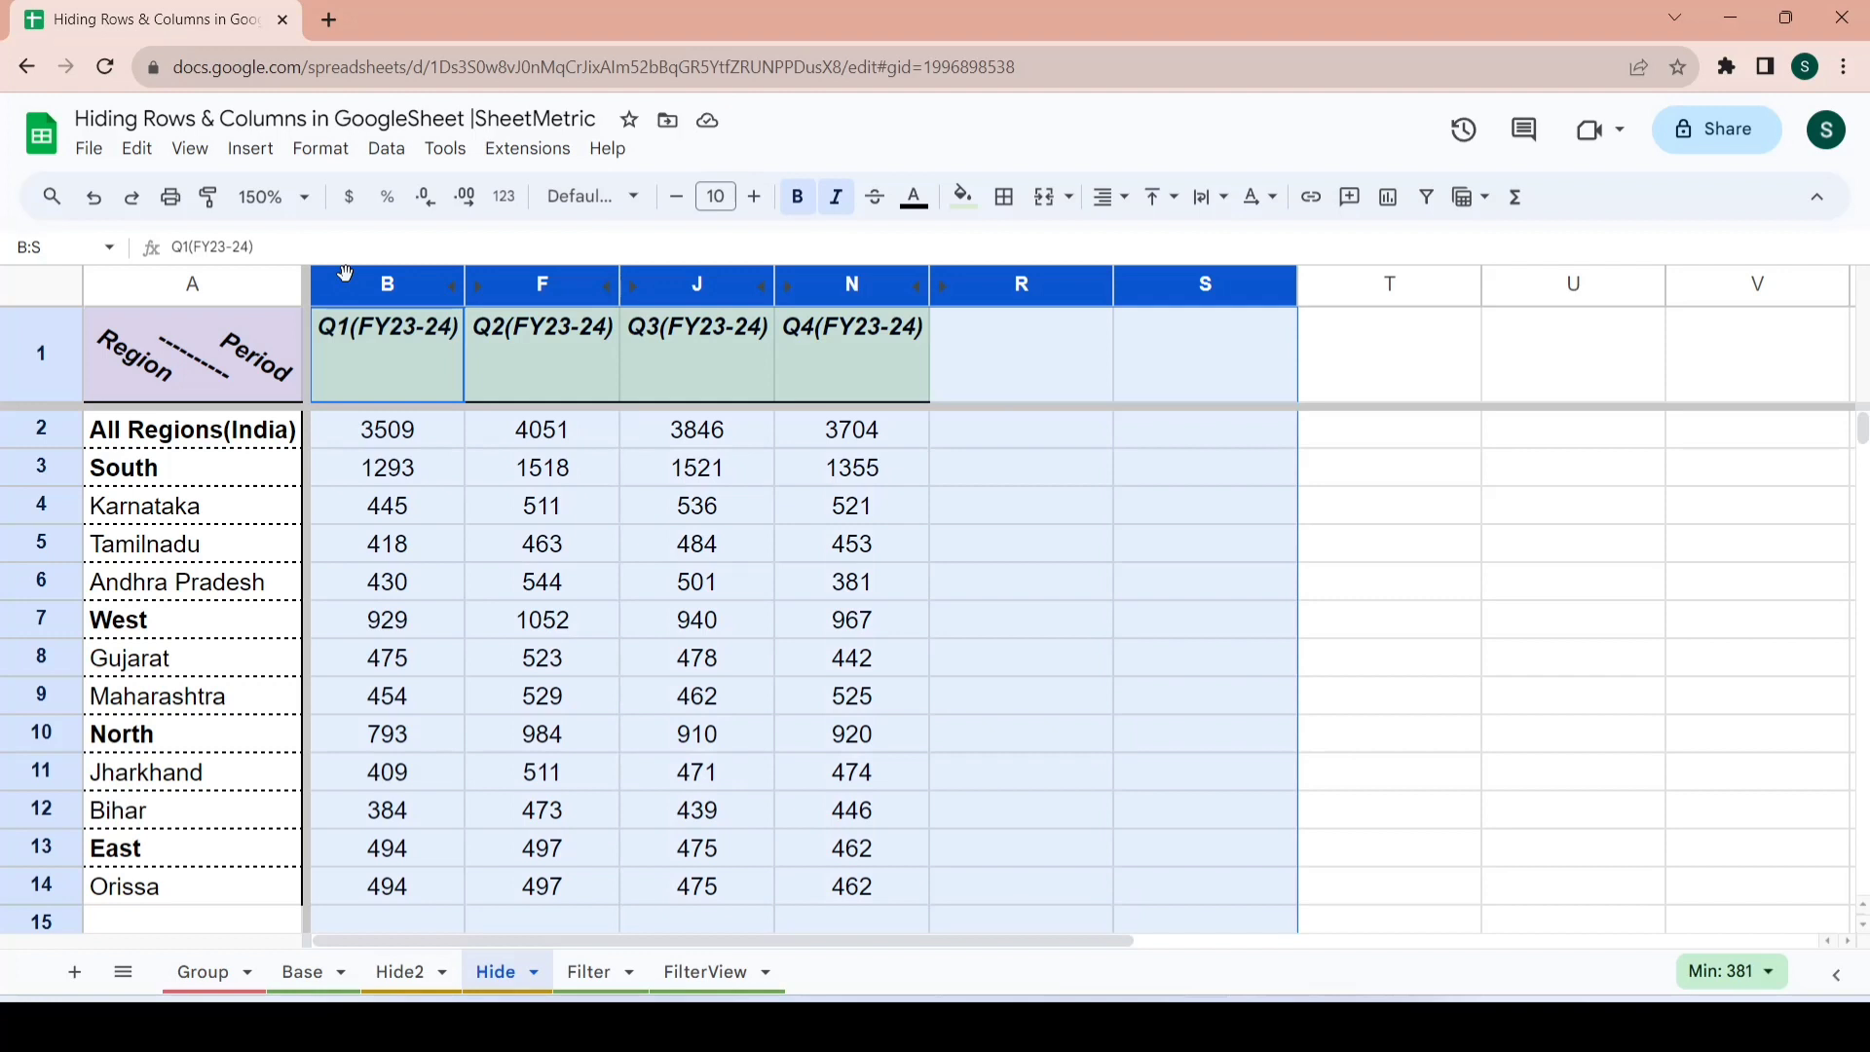
right_click(346, 277)
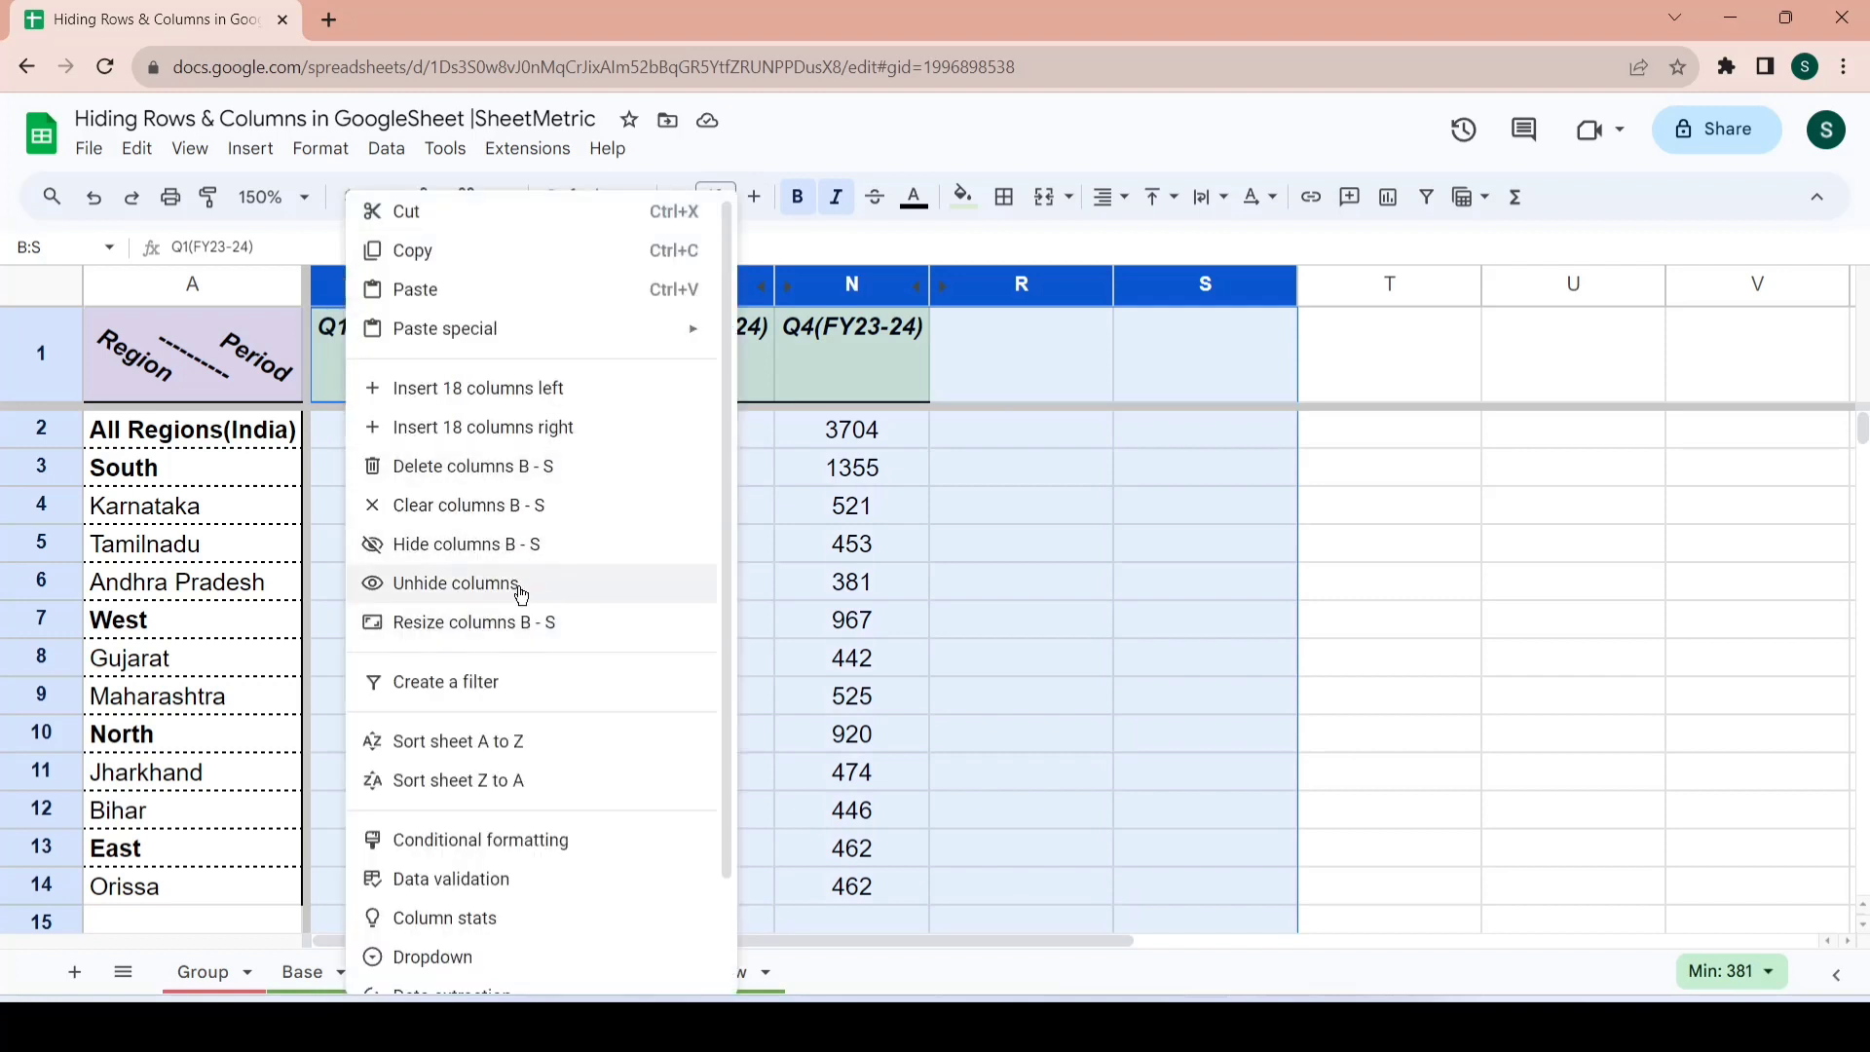
left_click(467, 582)
left_click(780, 514)
- Examine the report down to the Orissa row and across to column R to check for remaining hidden rows or columns
key("Left")
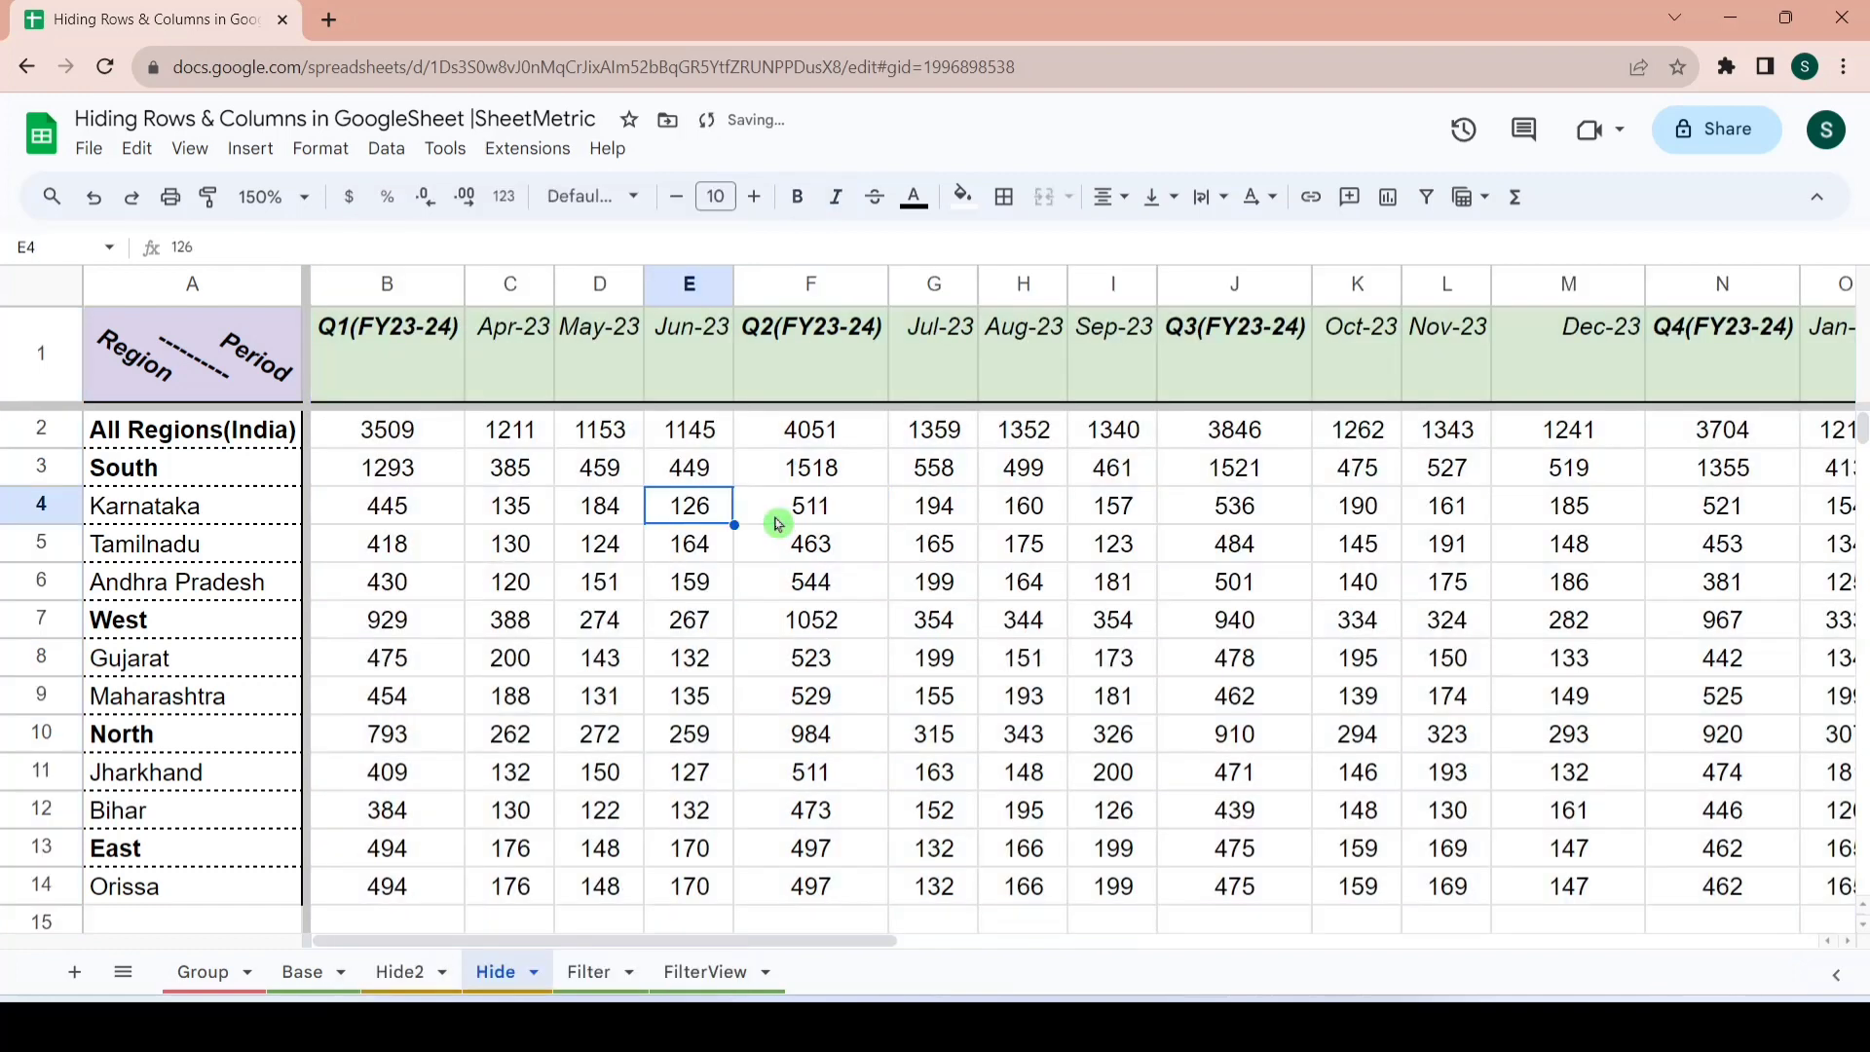
key("Left")
key("Left")
key("Left")
key("Left")
key("Down")
key("Down")
key("Down")
key("Down")
key("Down")
key("Down")
key("Down")
key("Down")
key("Down")
key("Down")
key("Down")
key("Down")
key("Up")
key("Up")
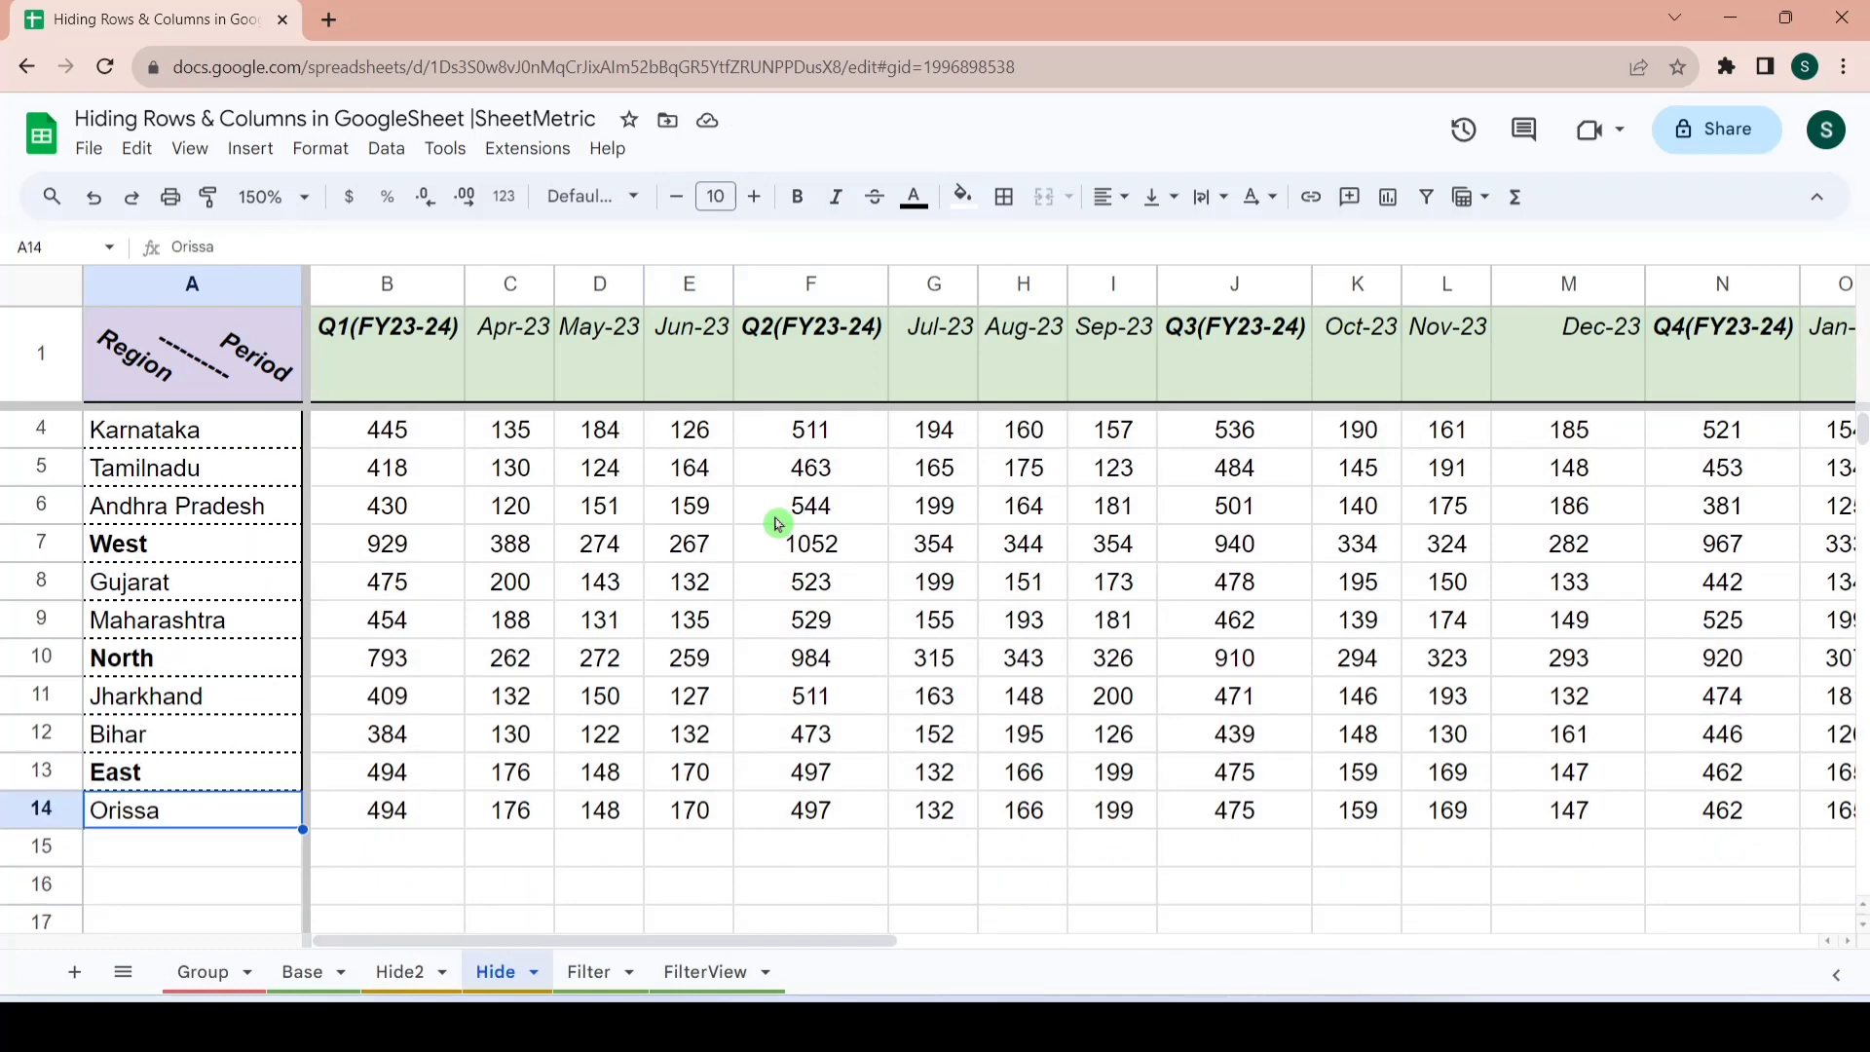
key("Right")
key("Right")
key("Right")
key("Right")
key("Right")
key("Right")
key("Right")
key("Right")
key("Right")
key("Right")
key("Right")
key("Right")
key("Right")
key("Right")
key("Right")
key("Right")
key("Right")
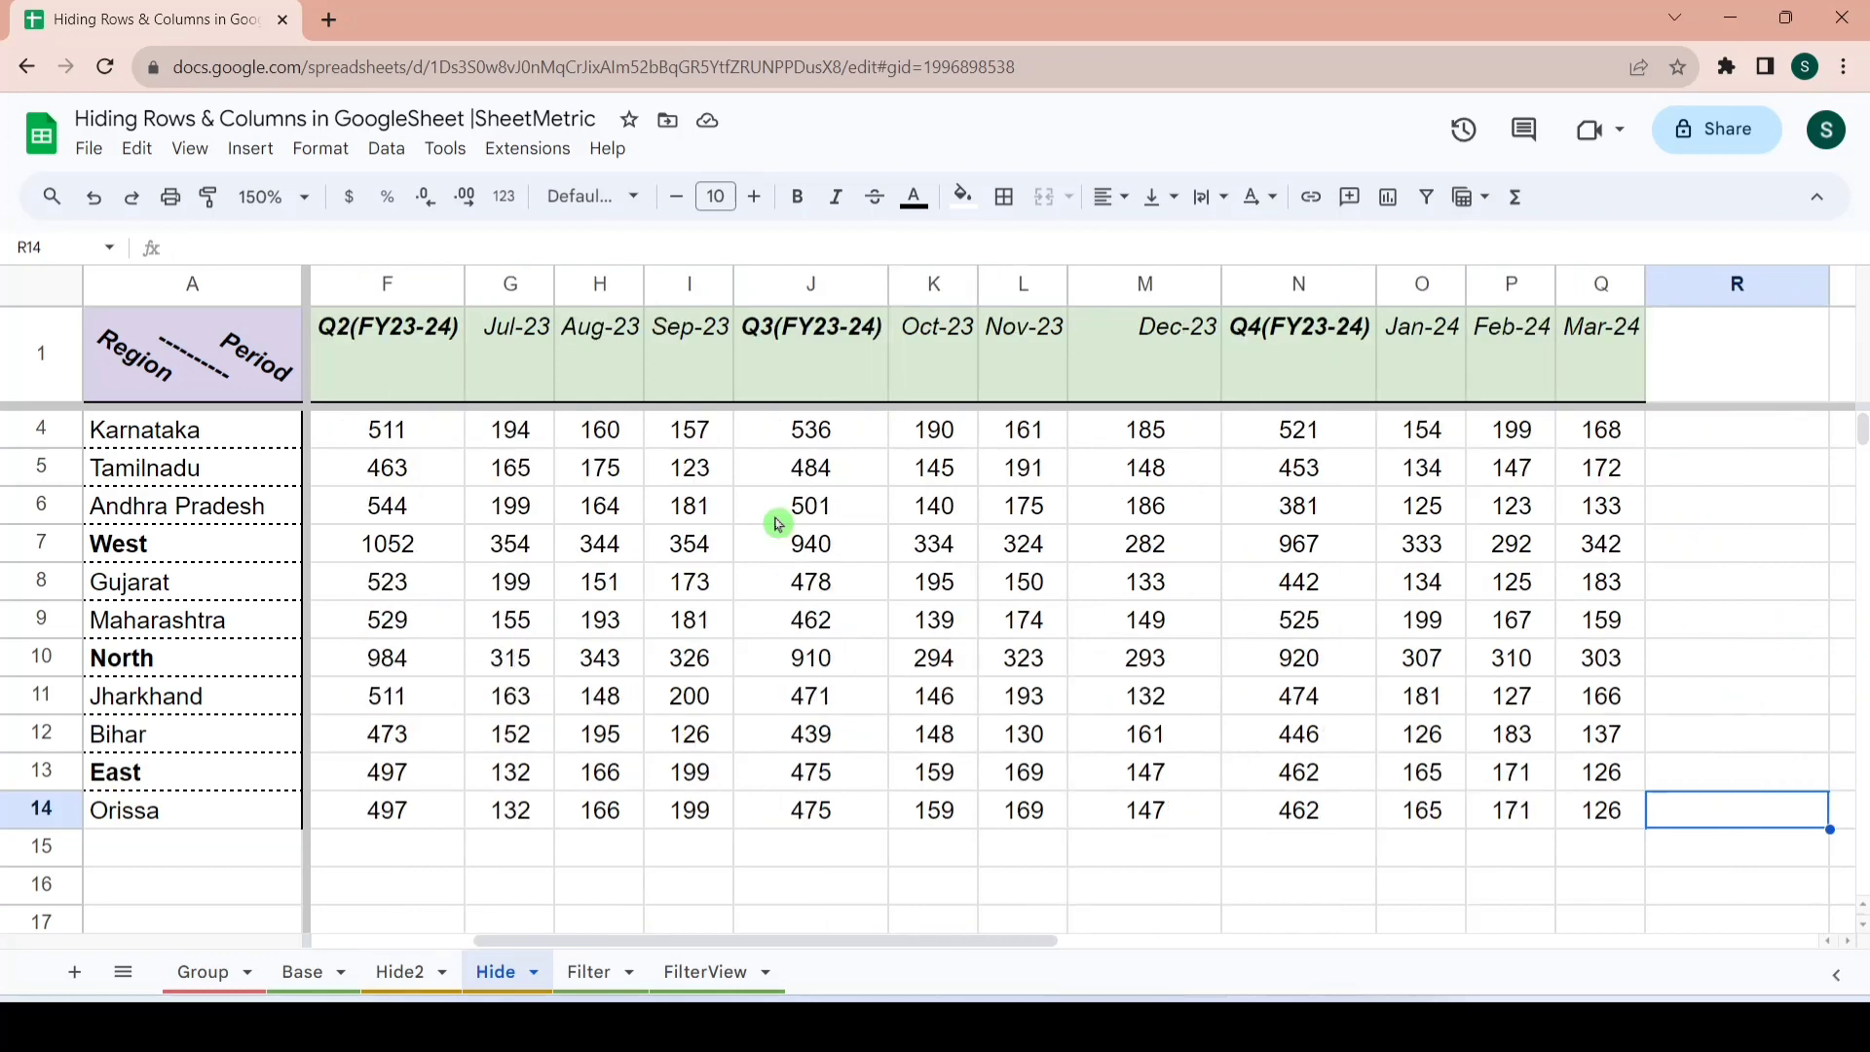
key("Left")
key("Left")
key("Left")
key("Left")
key("Left")
key("Left")
key("Left")
key("Left")
key("Left")
key("Left")
key("Left")
key("Left")
key("Left")
key("Left")
key("Left")
key("Left")
key("Left")
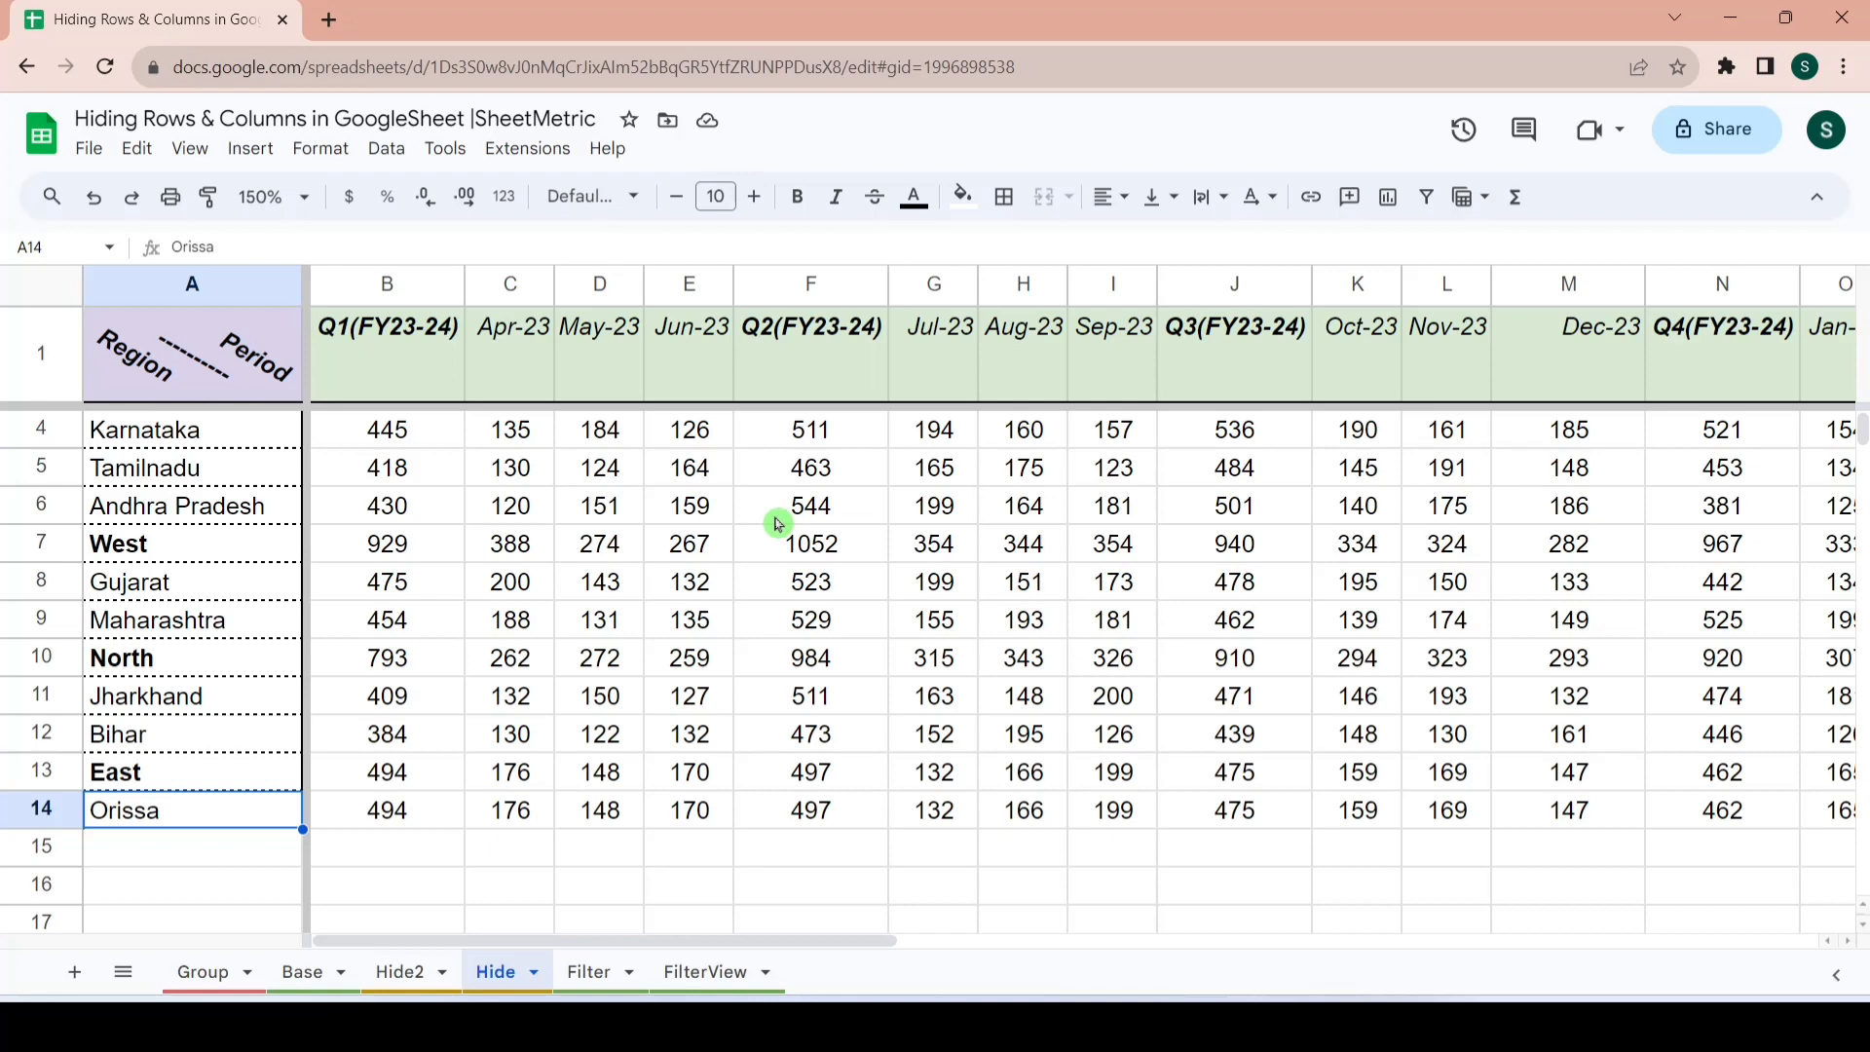
- Check the row options for an unhide command, first on row 1 and again with the whole sheet selected
right_click(54, 352)
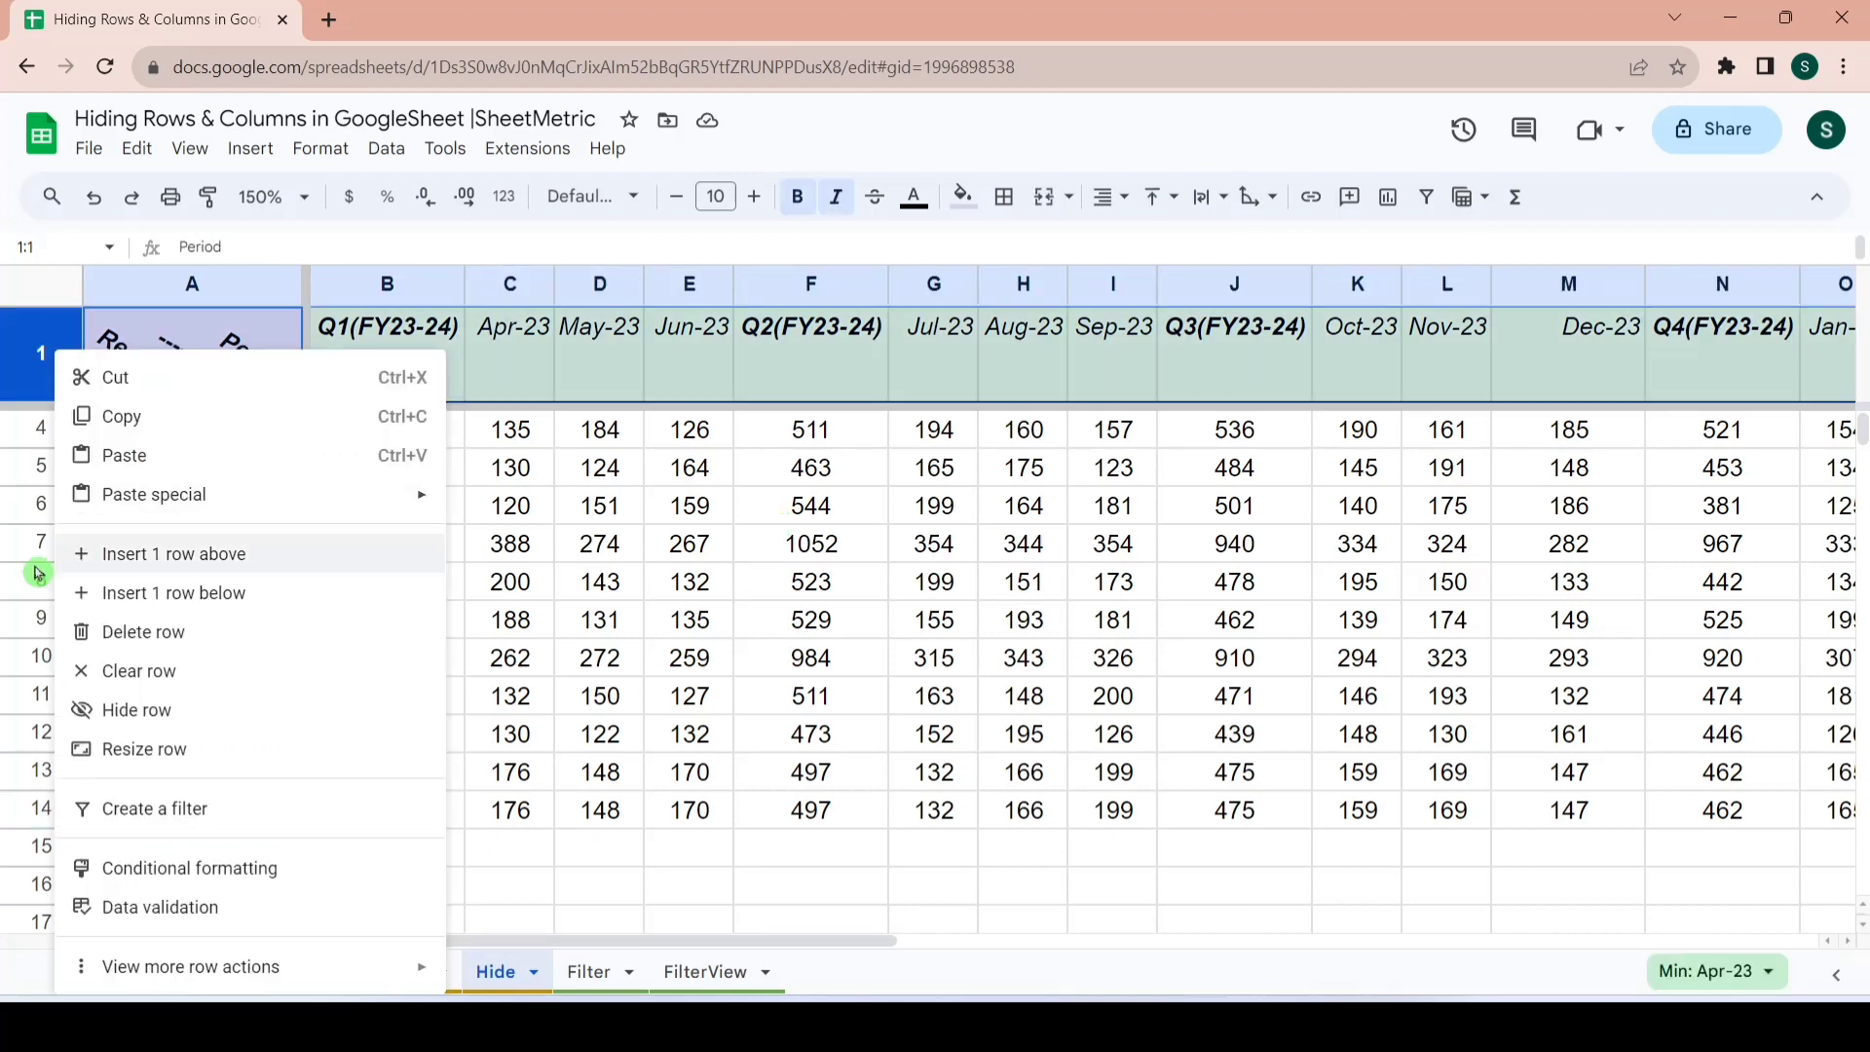
left_click(534, 469)
left_click(37, 289)
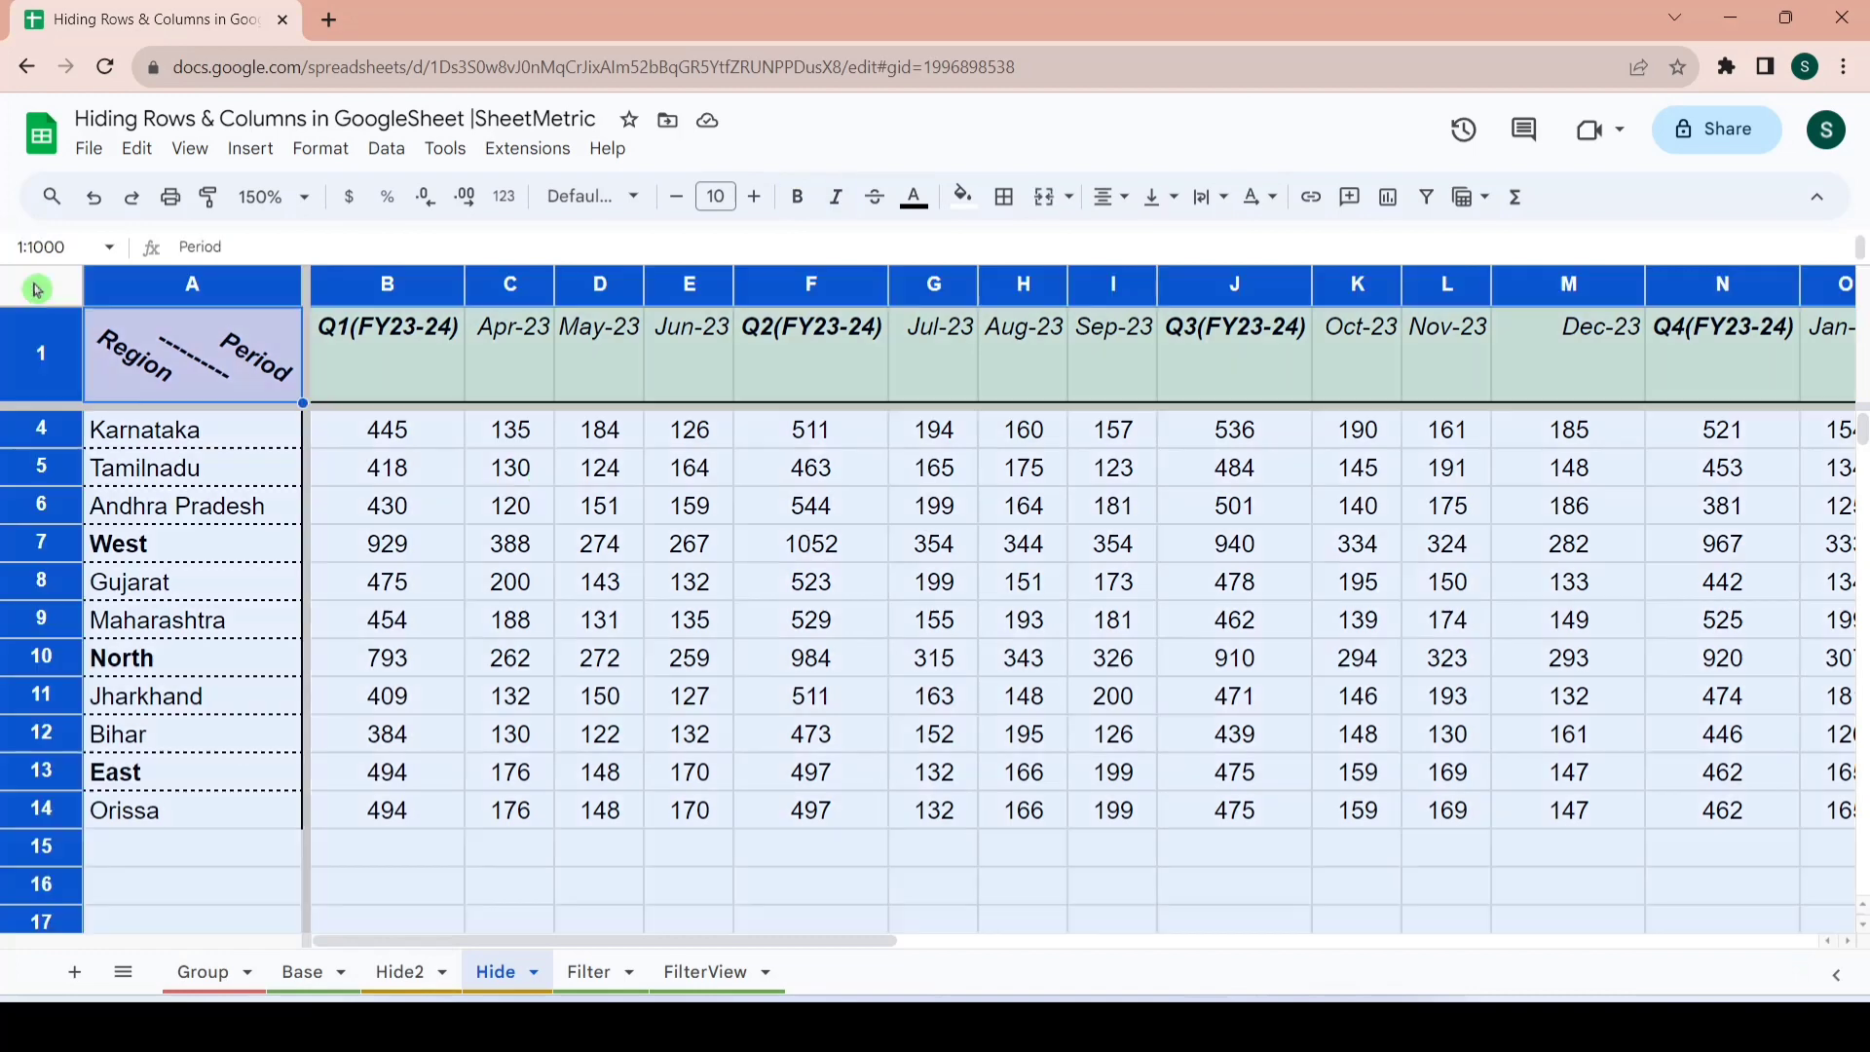
right_click(37, 289)
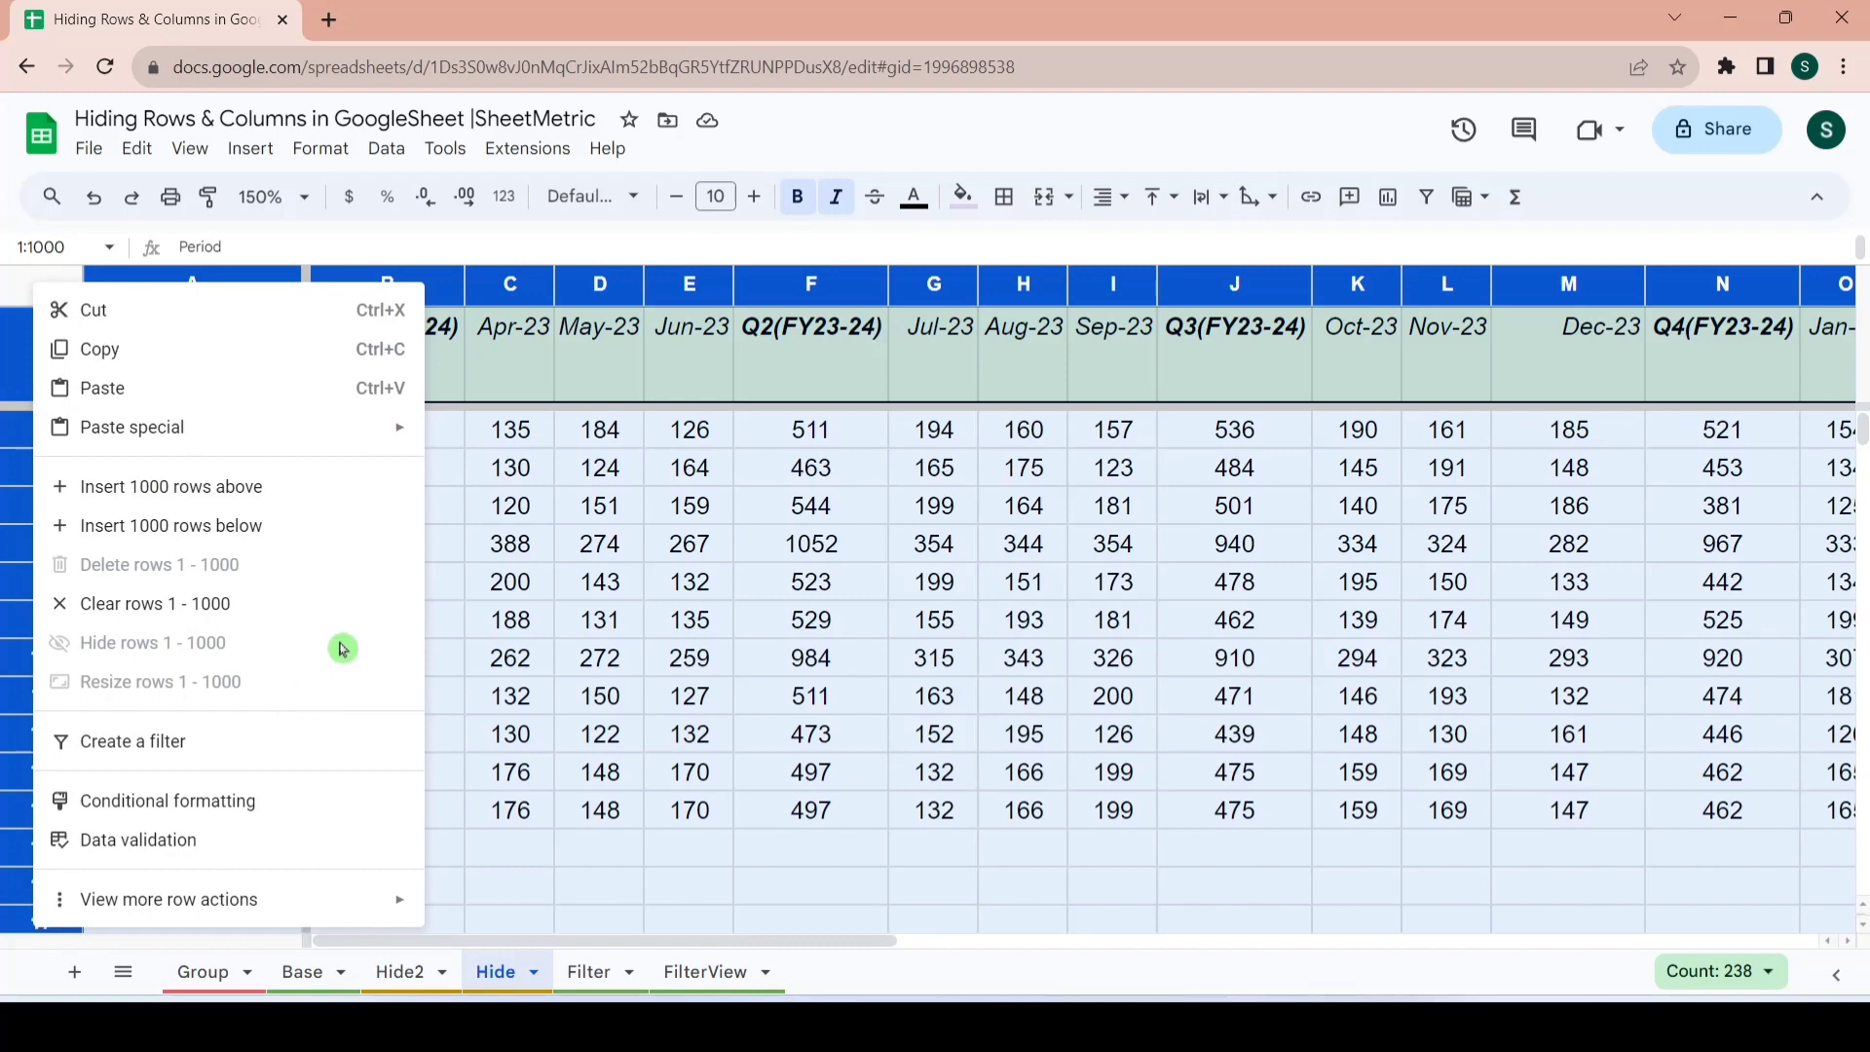
left_click(485, 585)
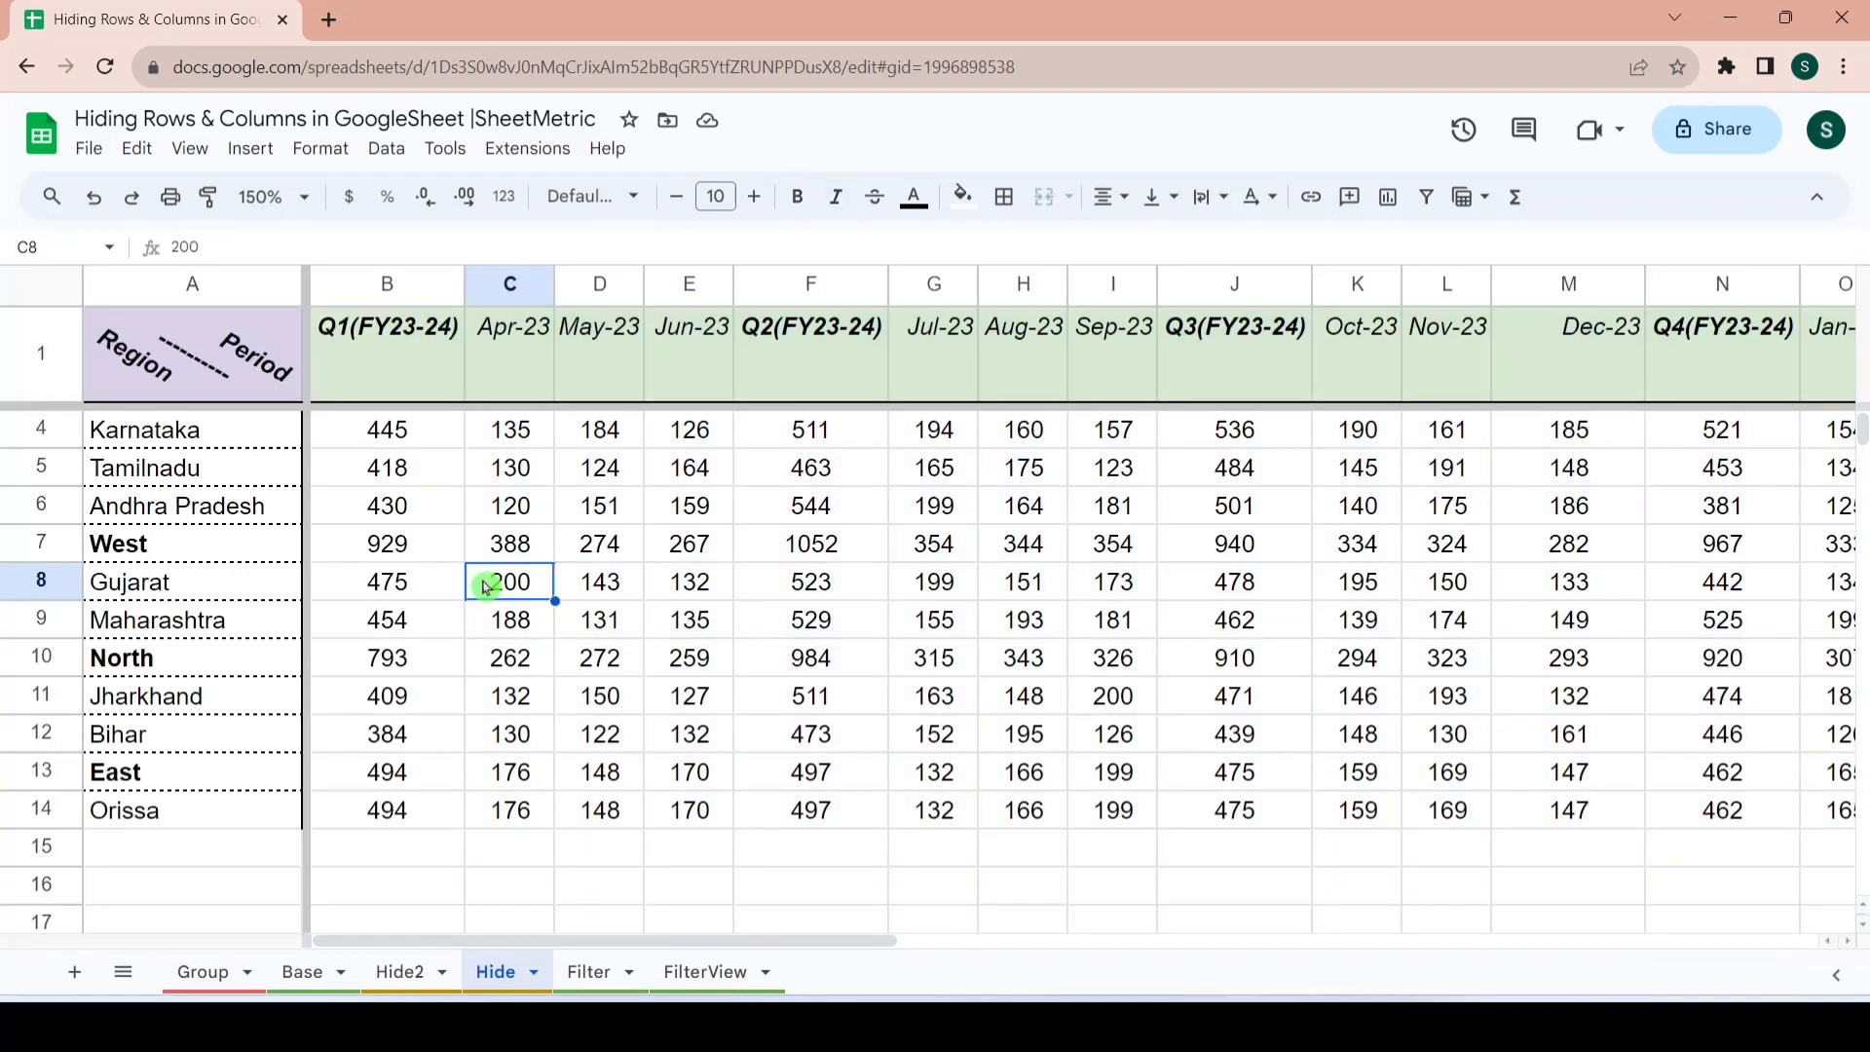
- Select columns A to R and check their column options for an unhide command
left_click(182, 282)
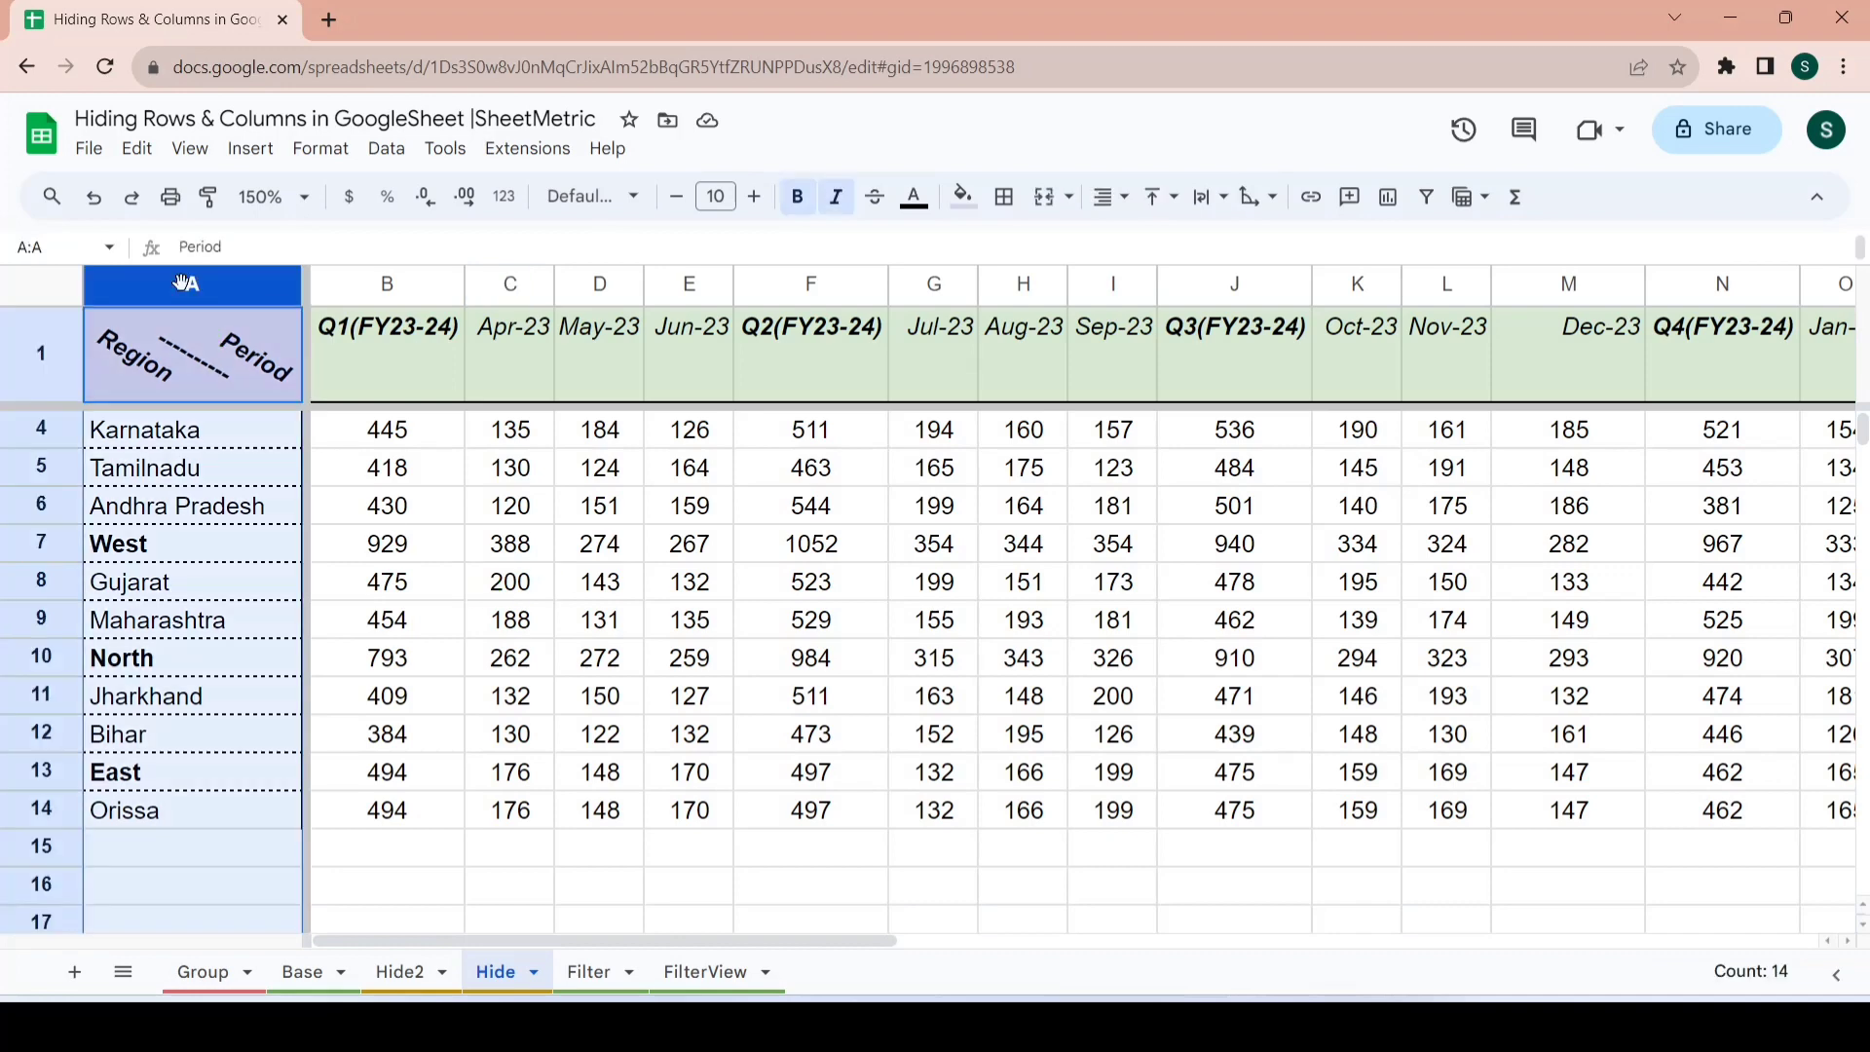
key("shift+Right")
key("shift+Right")
key("shift+Right")
key("shift+Right")
key("shift+Right")
key("shift+Right")
key("shift+Right")
key("shift+Right")
key("shift+Right")
key("shift+Right")
key("shift+Right")
key("shift+Right")
key("shift+Right")
key("shift+Right")
key("shift+Right")
key("shift+Right")
key("shift+Right")
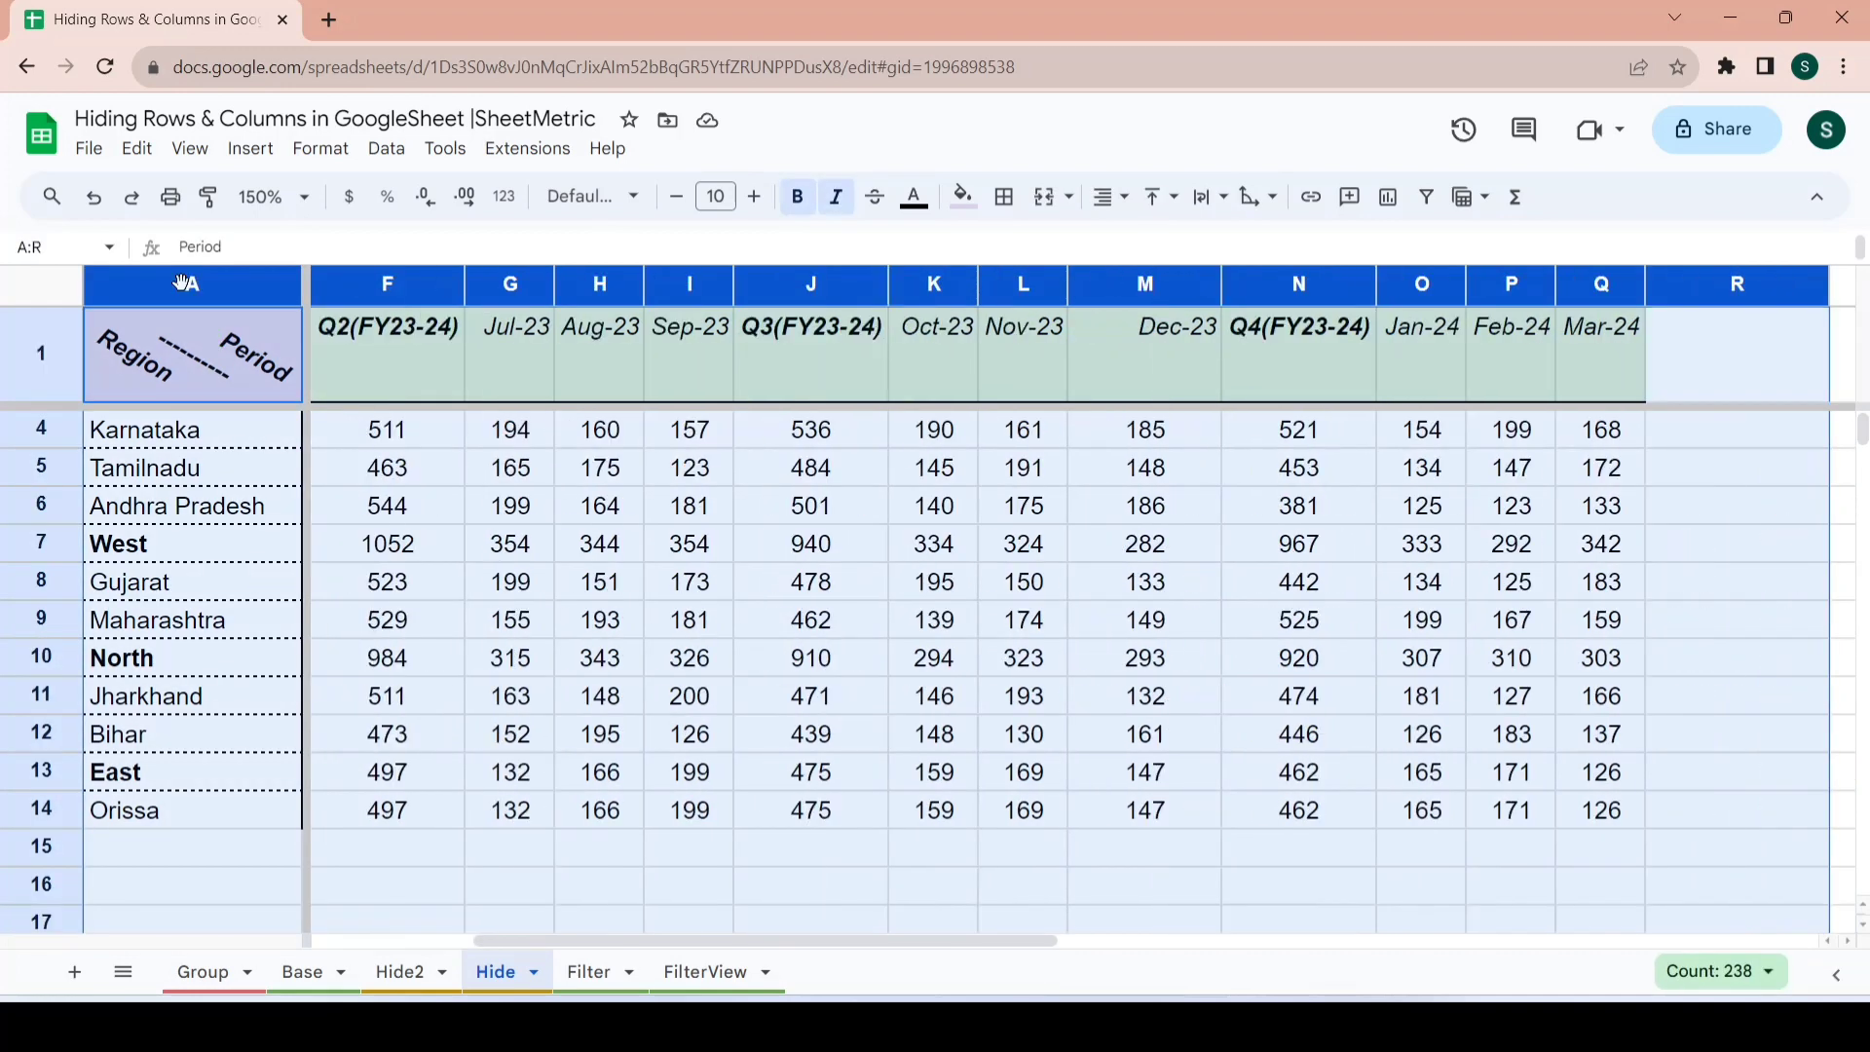
right_click(182, 282)
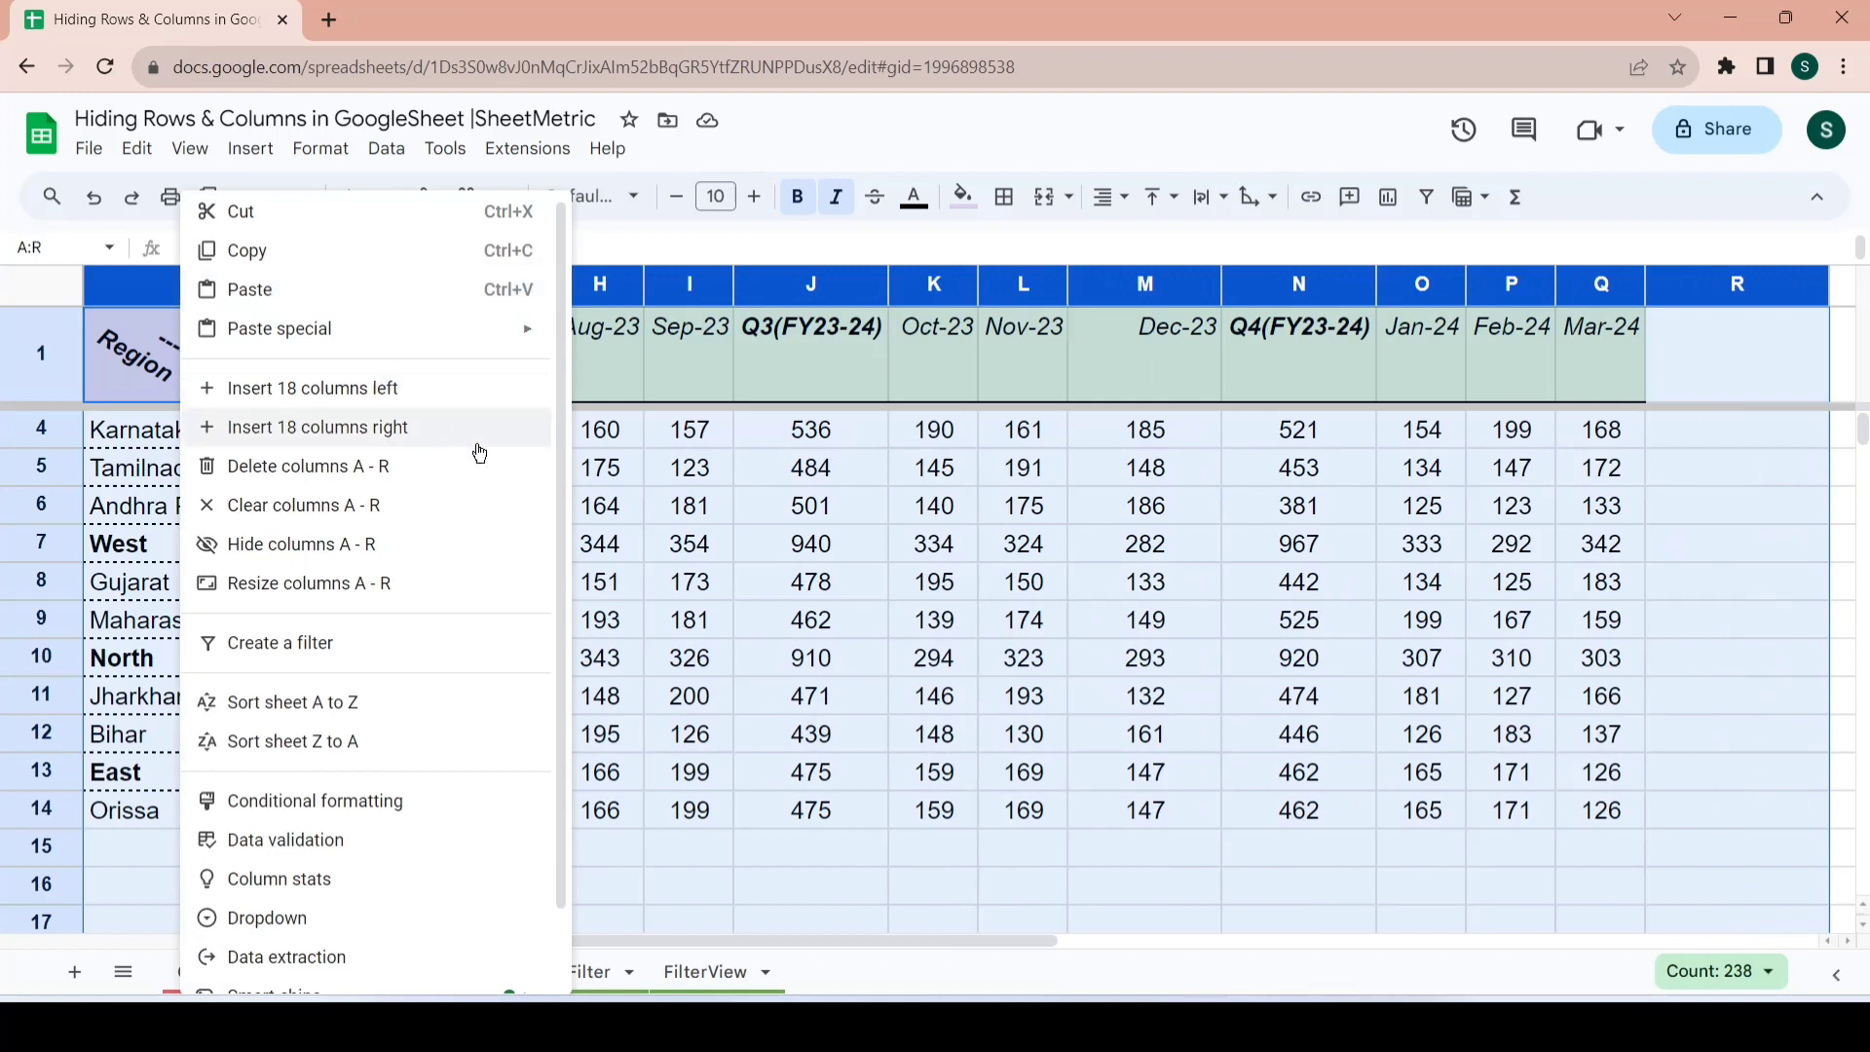
left_click_drag(562, 509, 563, 613)
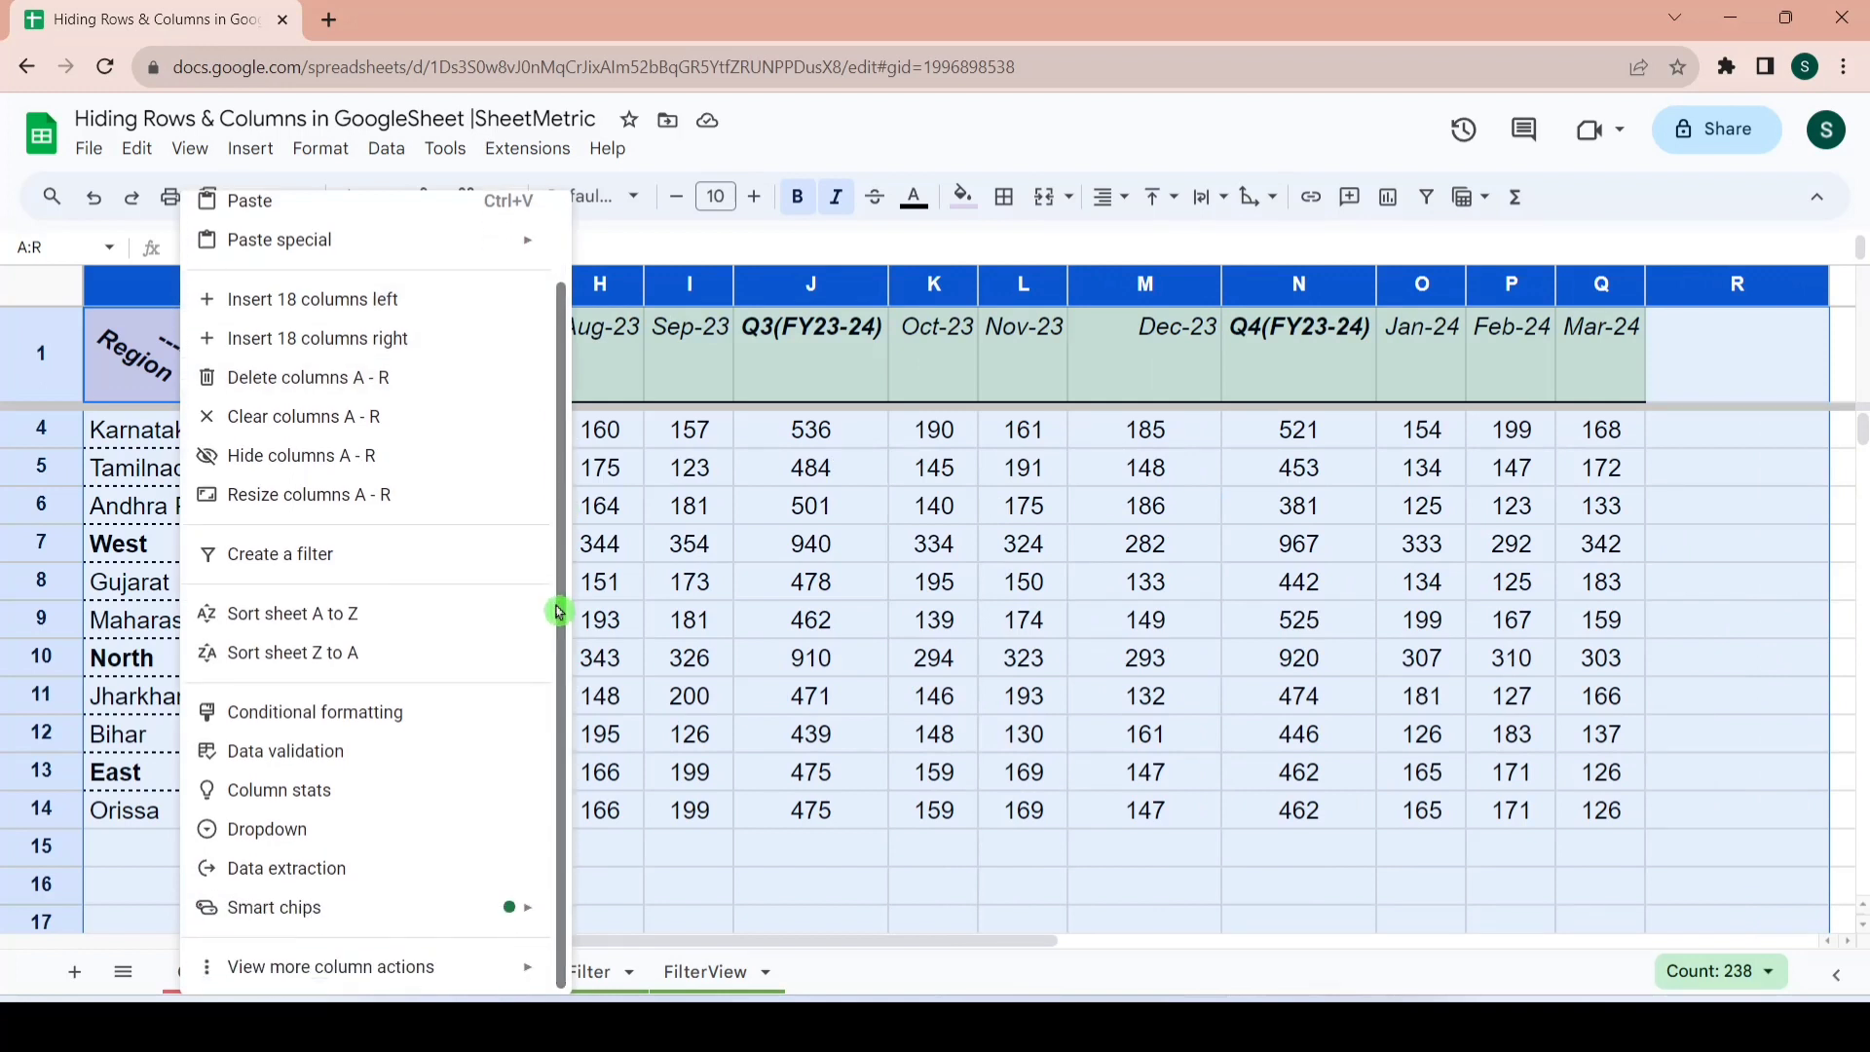
left_click(728, 474)
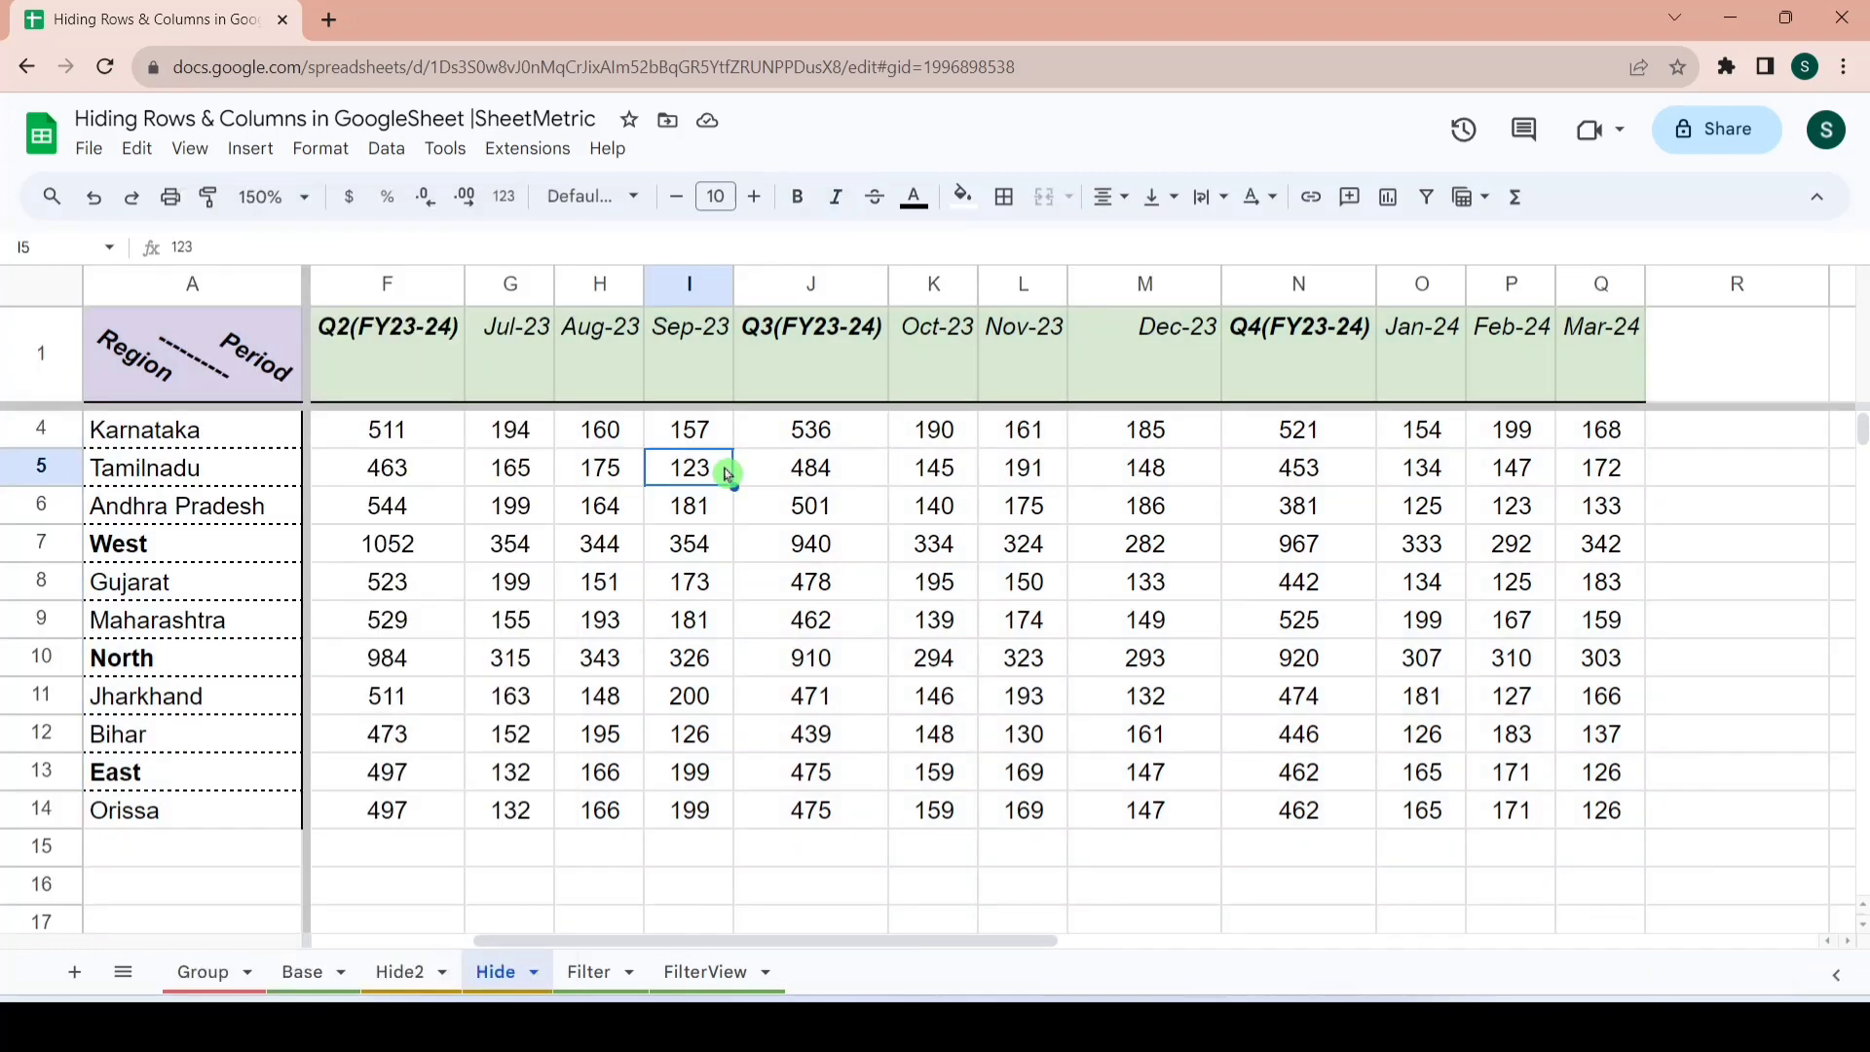
- In the Hide2 sheet, search for Karnataka while rows 4 to 6 are hidden
left_click(589, 972)
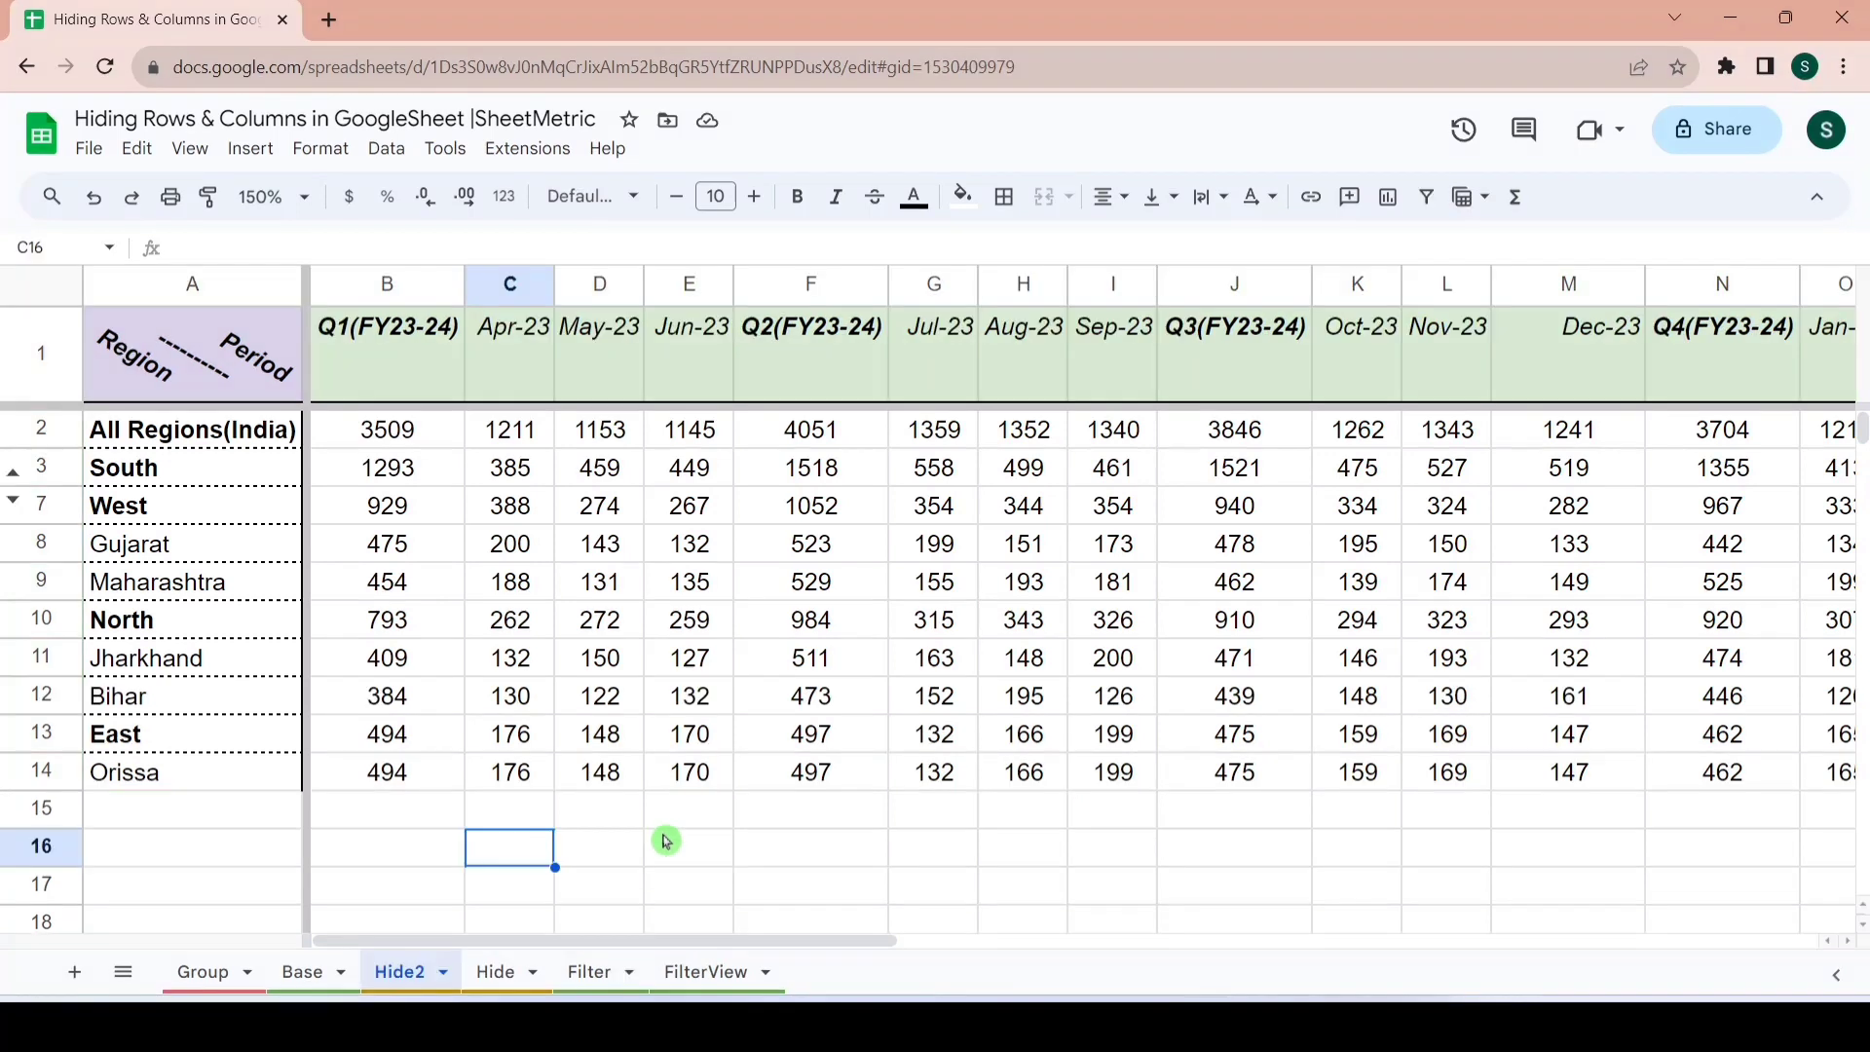
left_click(665, 840)
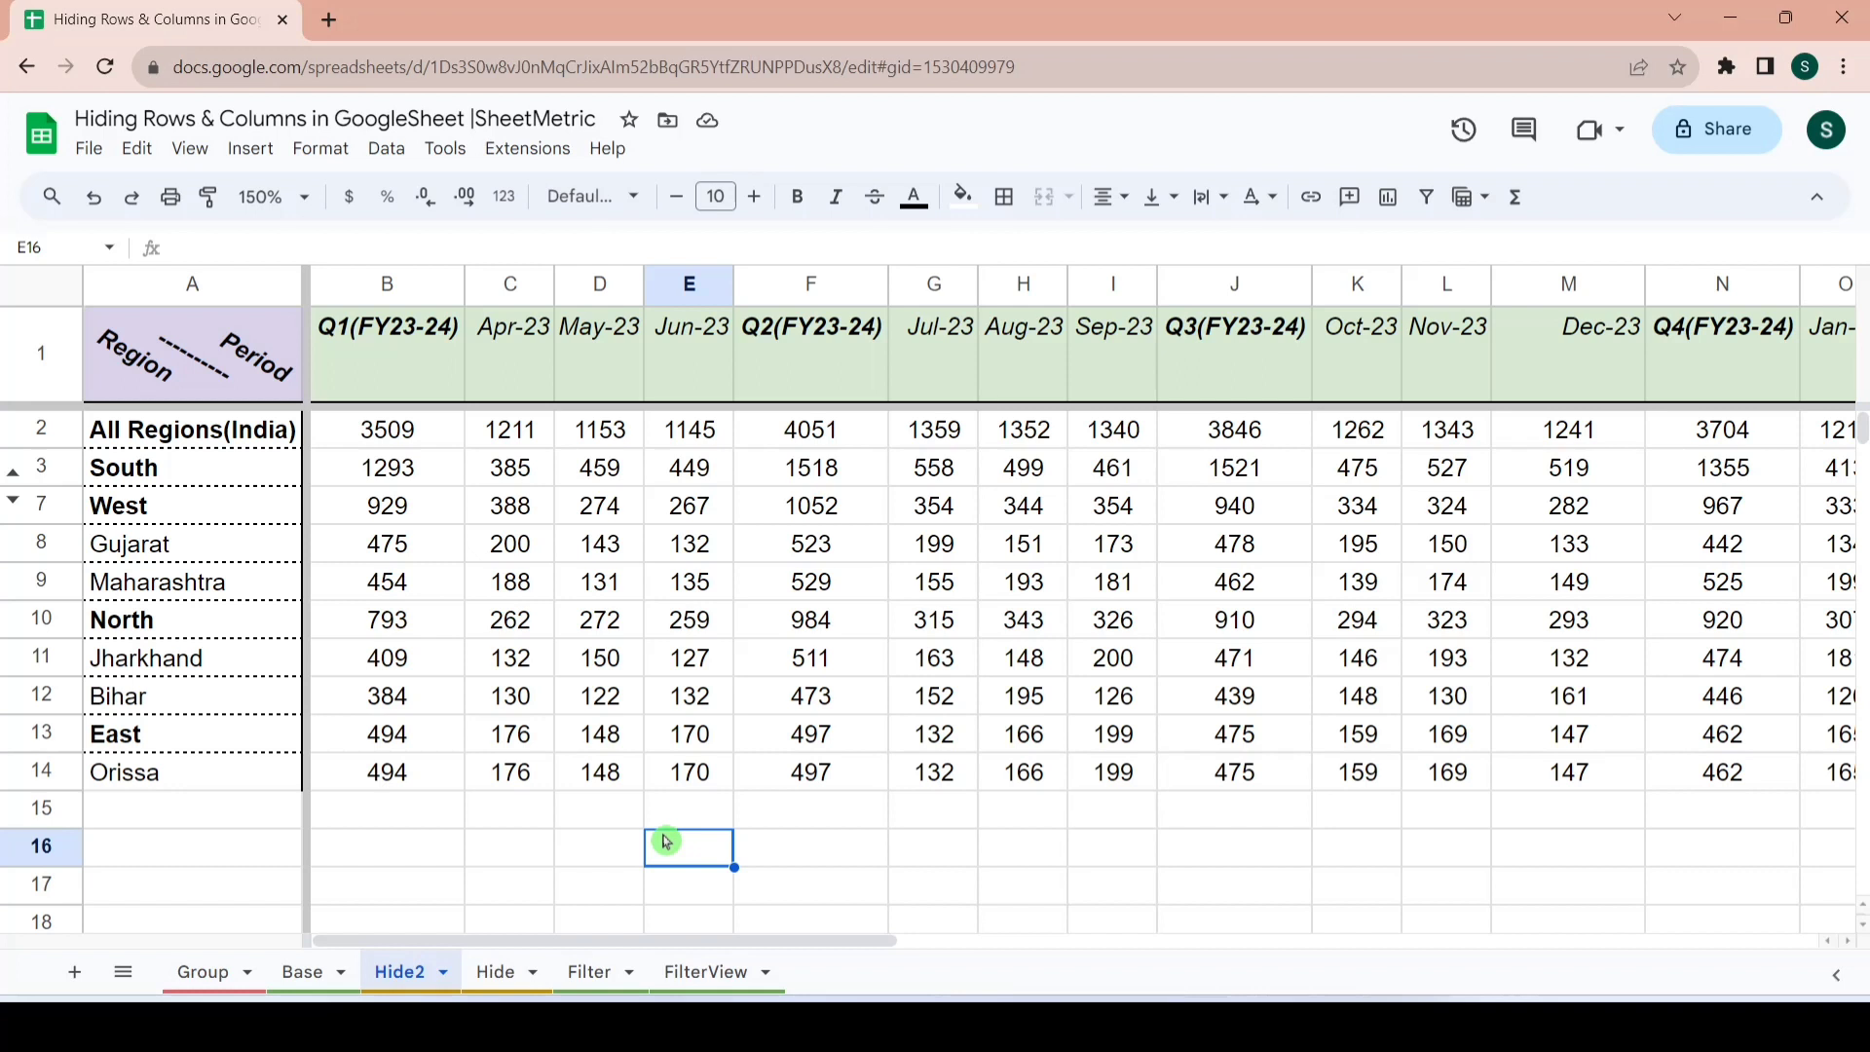
left_click(154, 472)
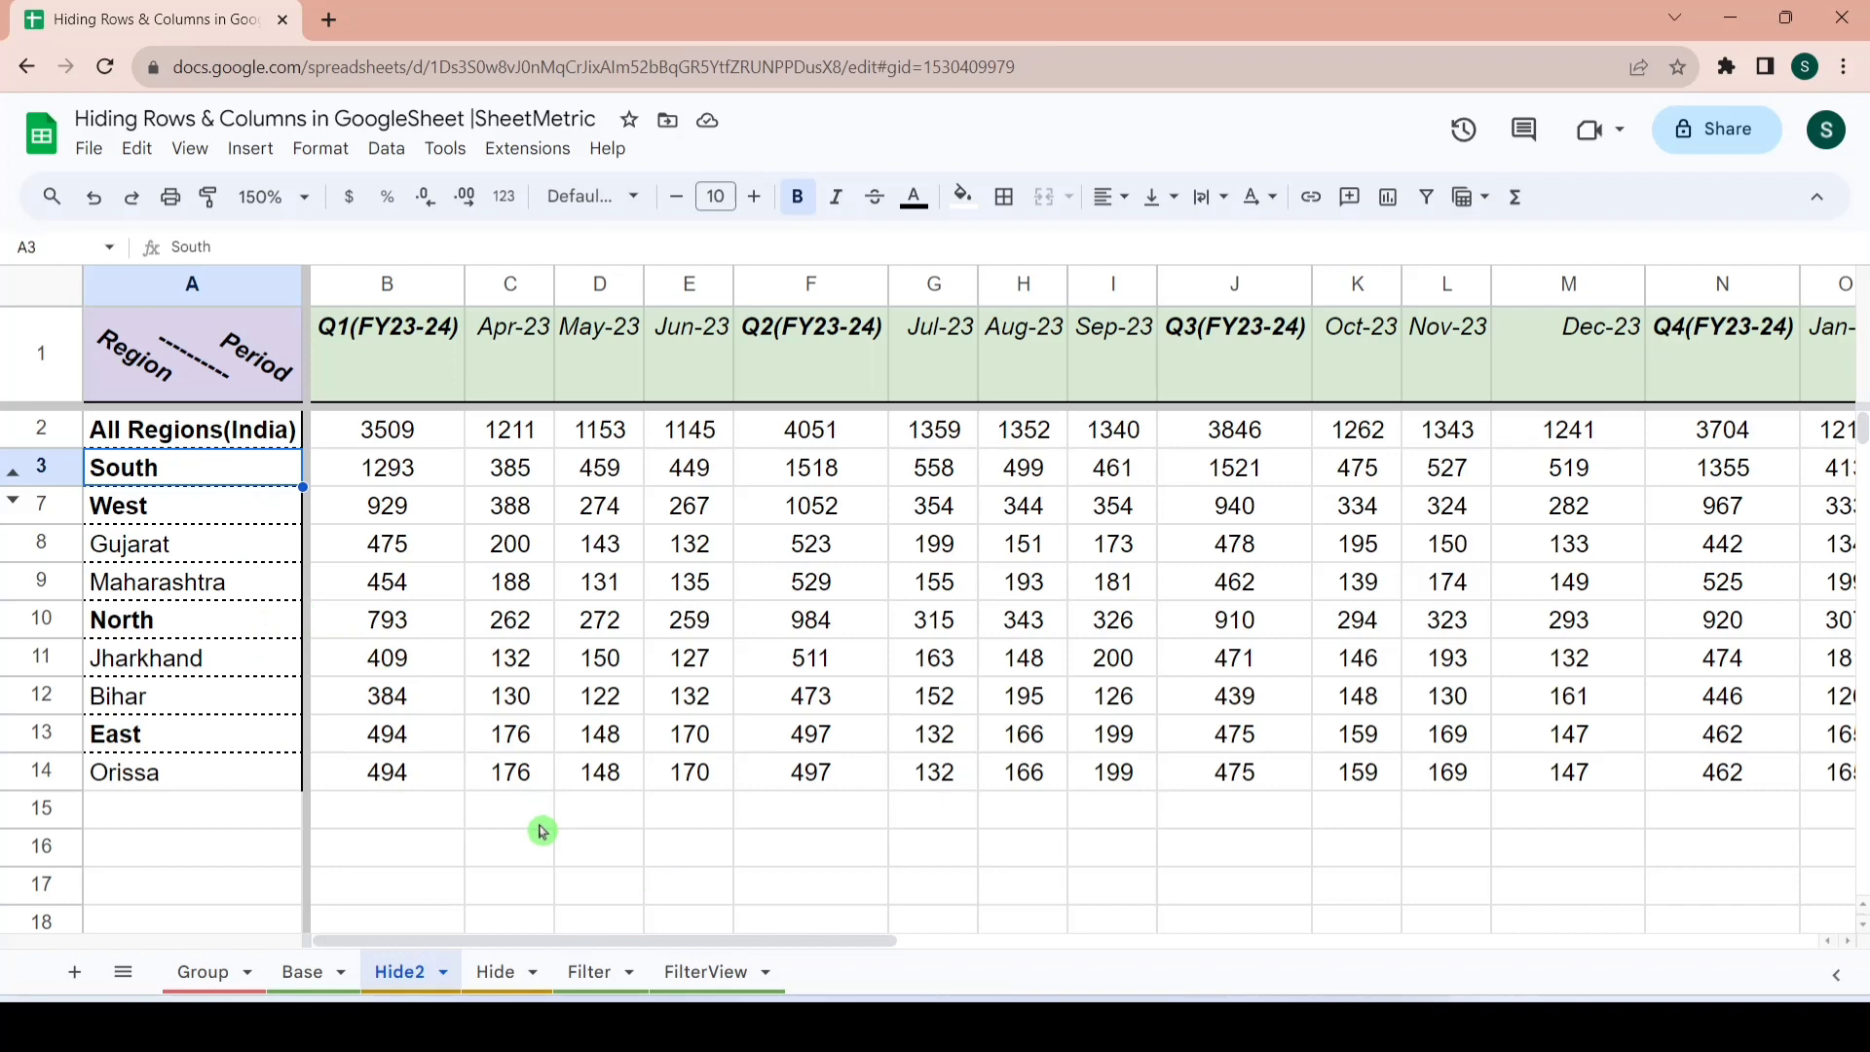
key("ctrl+f")
type("Karnat")
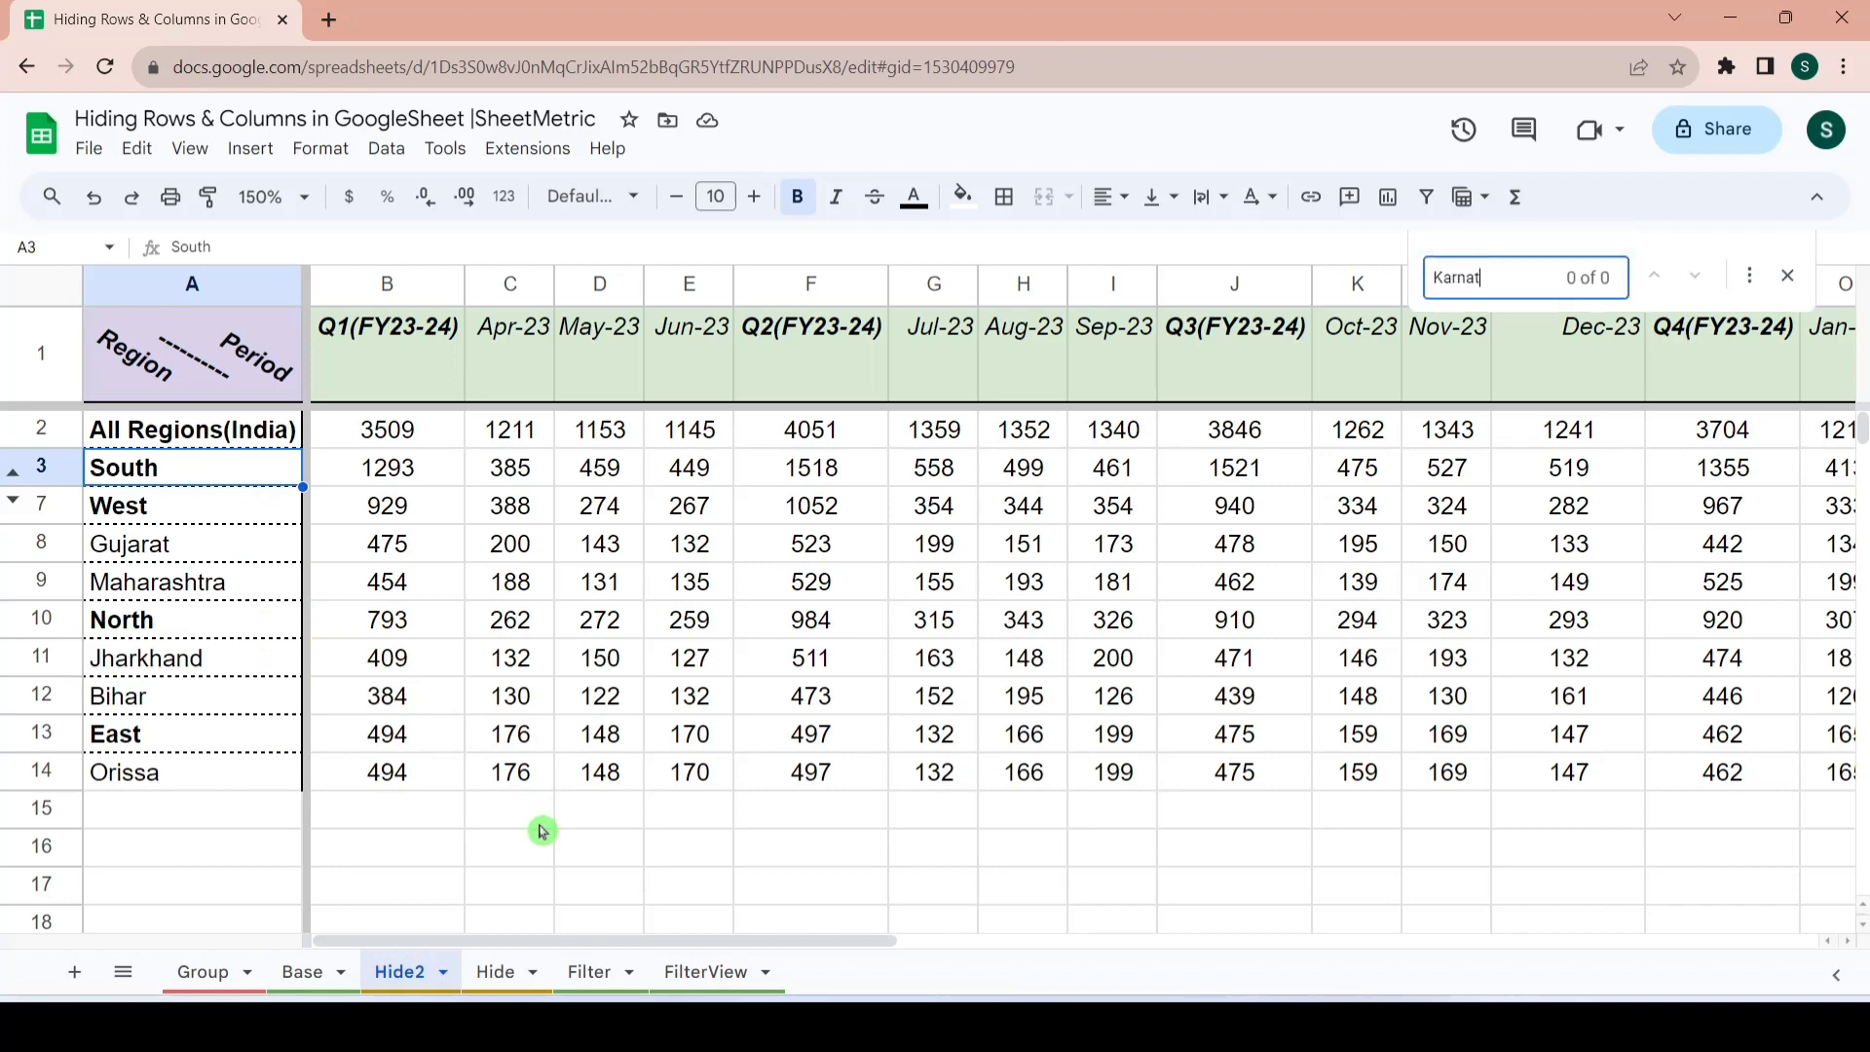
type("aka")
- Unhide rows 4 to 6 to check the Karnataka search, hide them again, and close the search
left_click(14, 497)
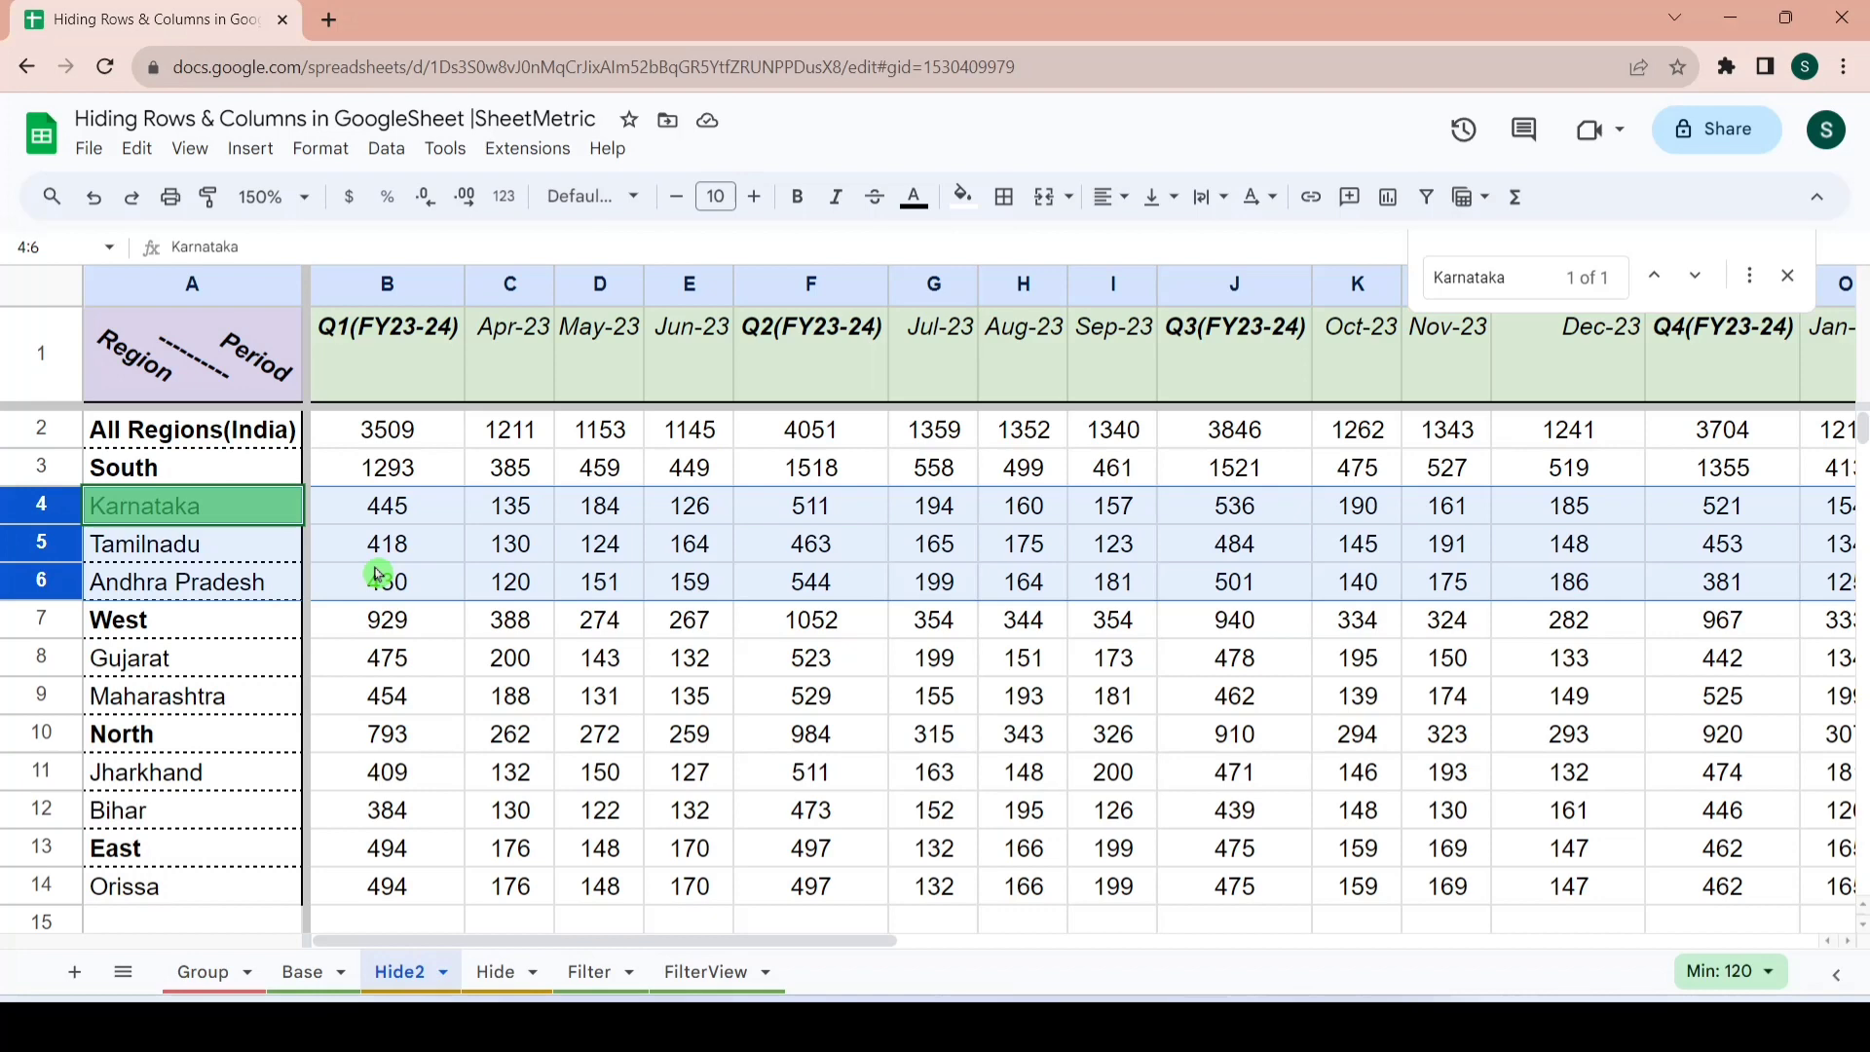
key("ctrl+alt+9")
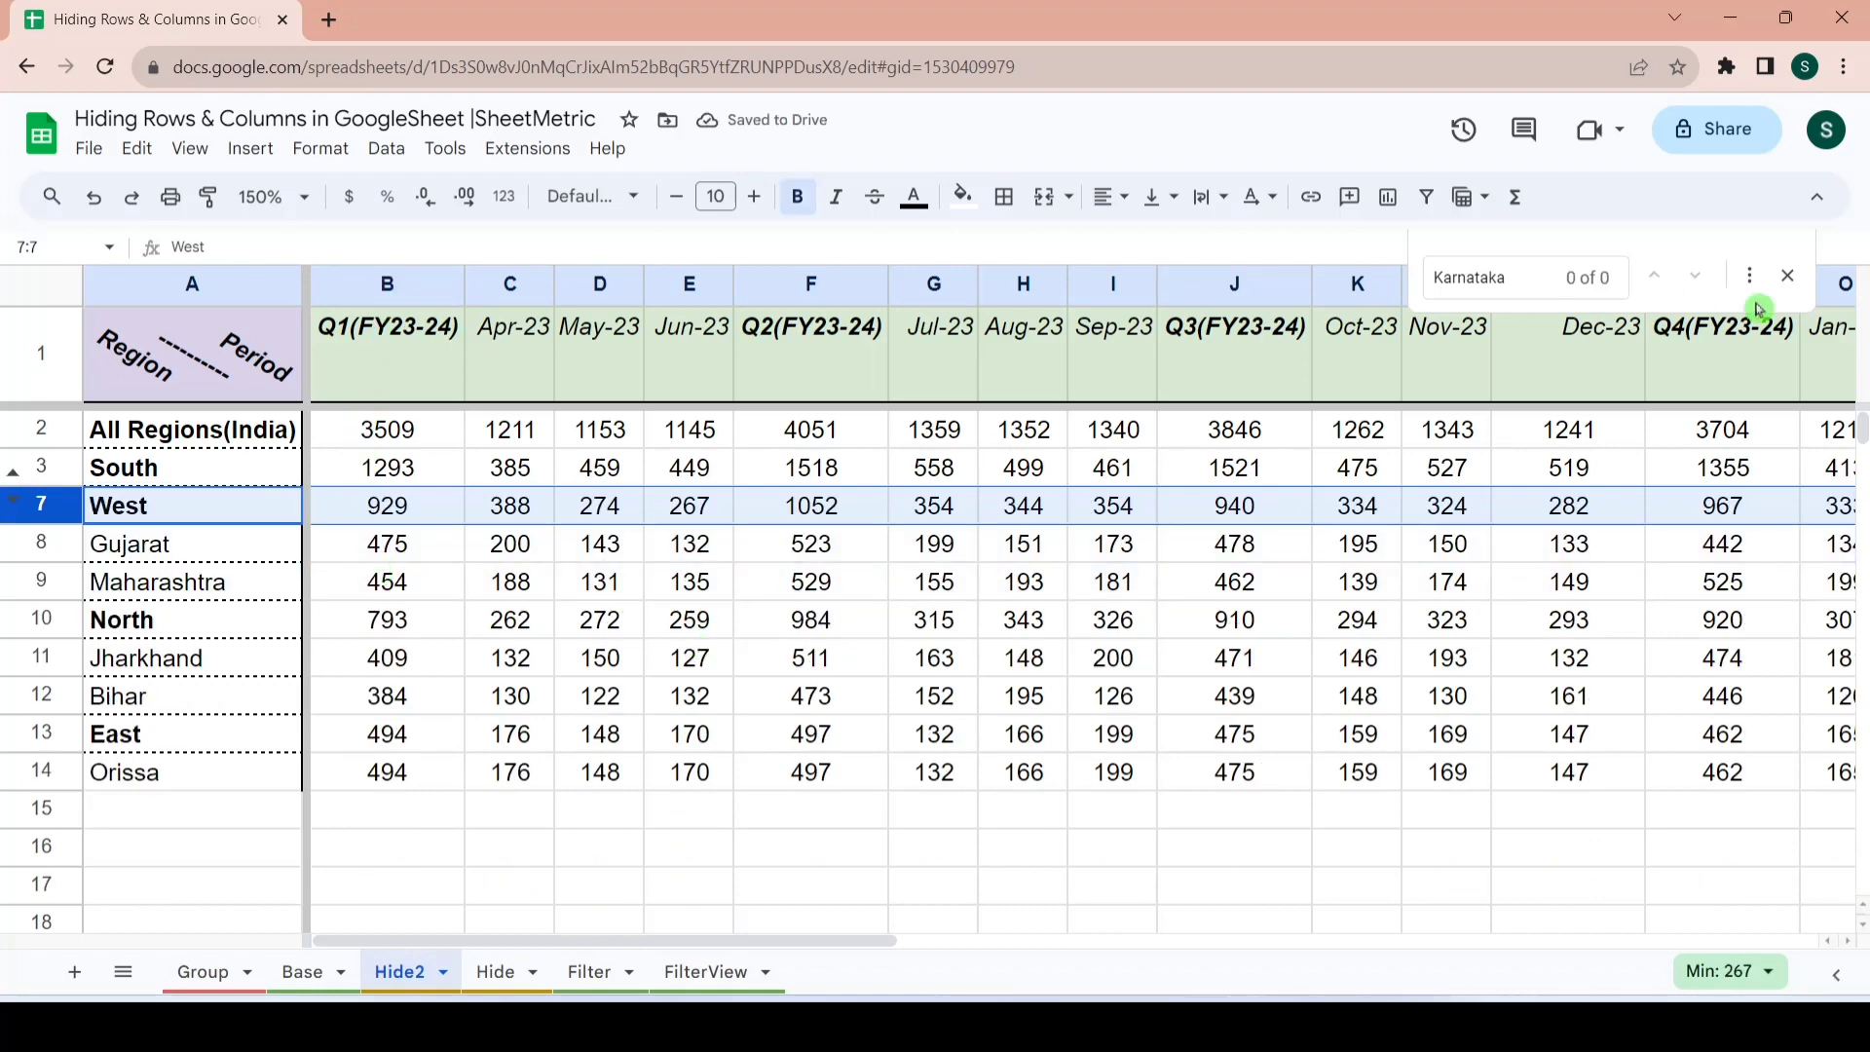
left_click(1789, 279)
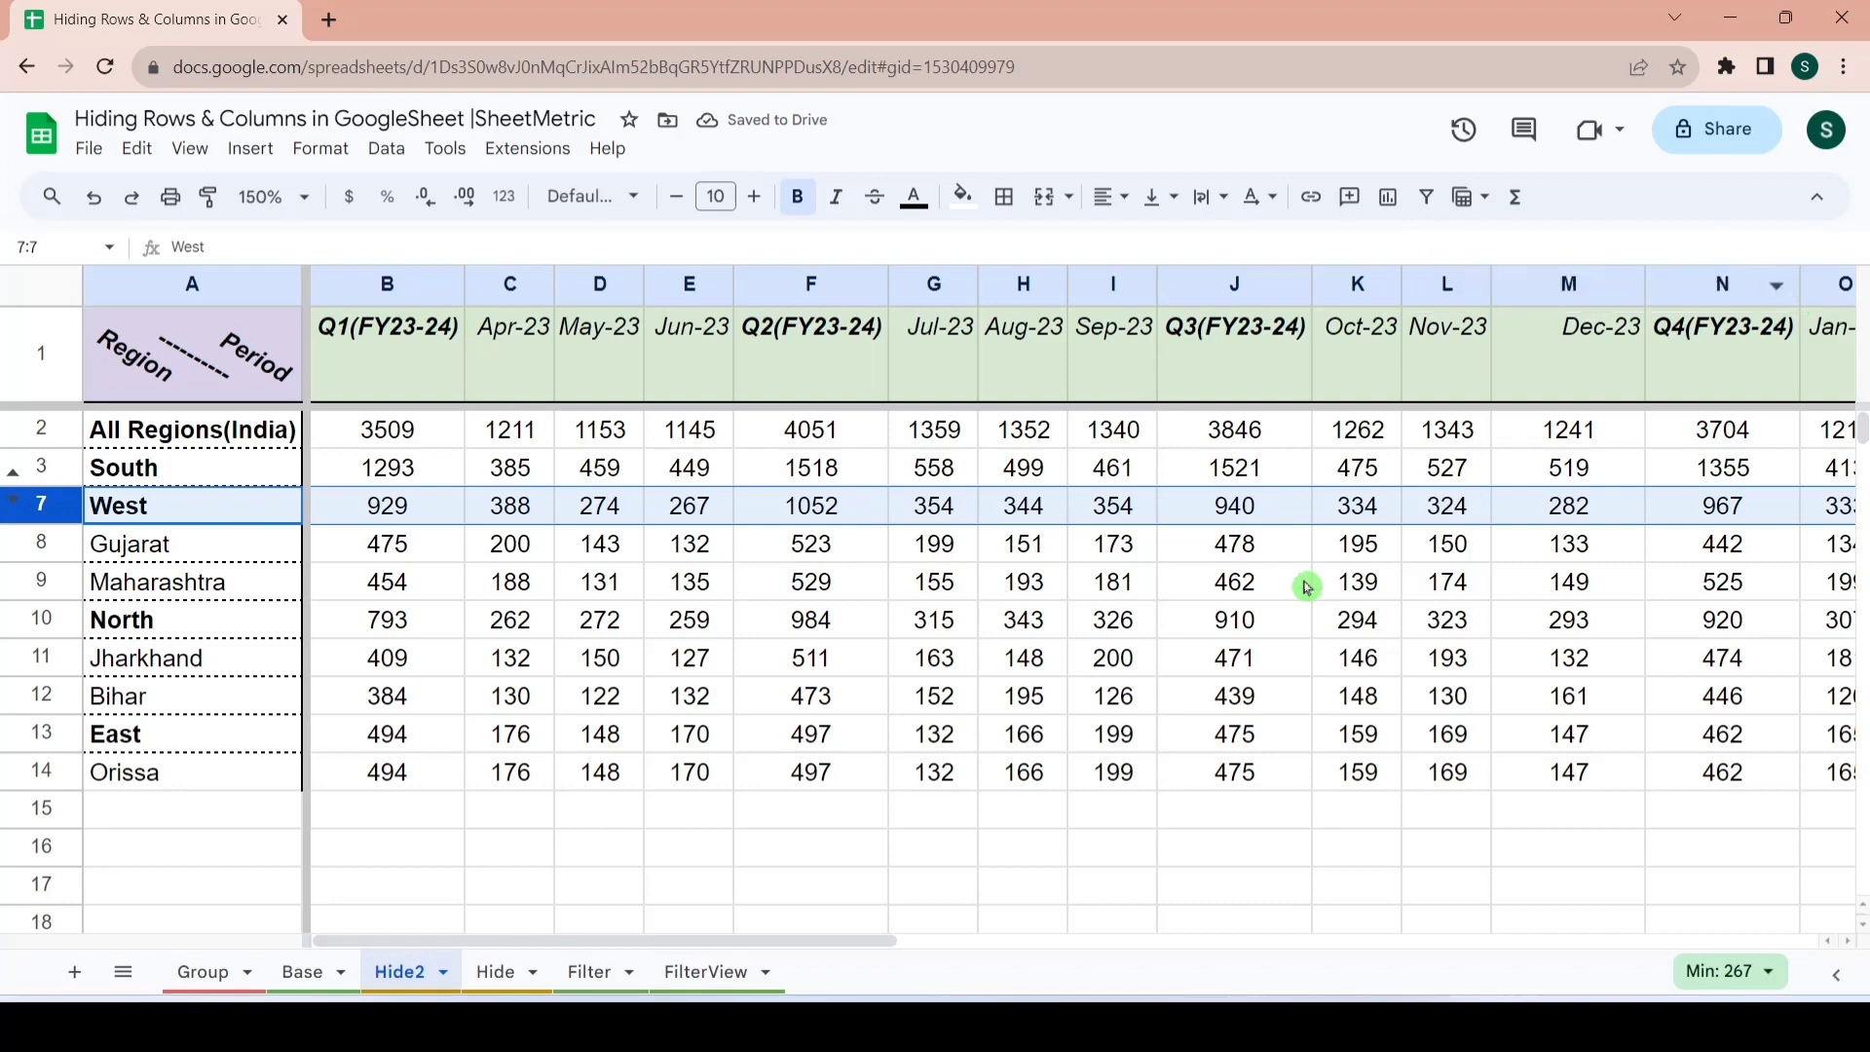
- Find Karnataka across this sheet with Find and replace, and close the dialog
key("ctrl+h")
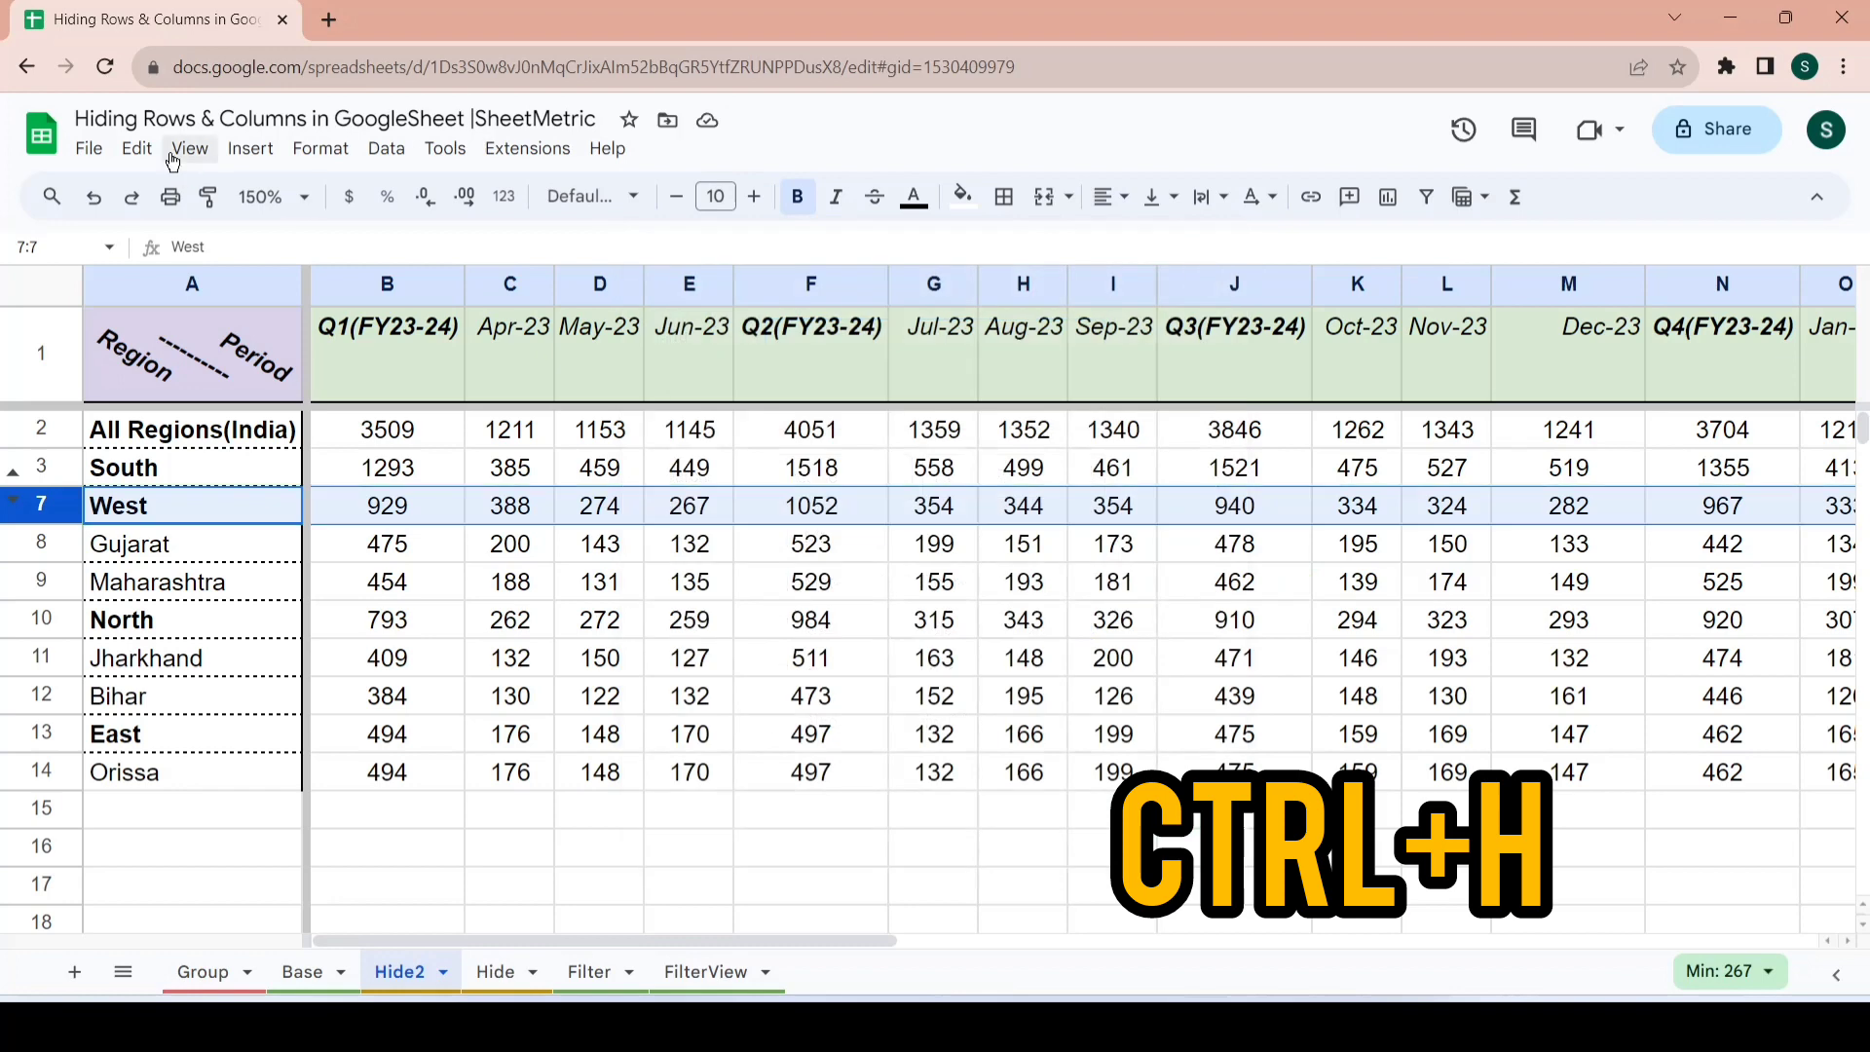
left_click(132, 149)
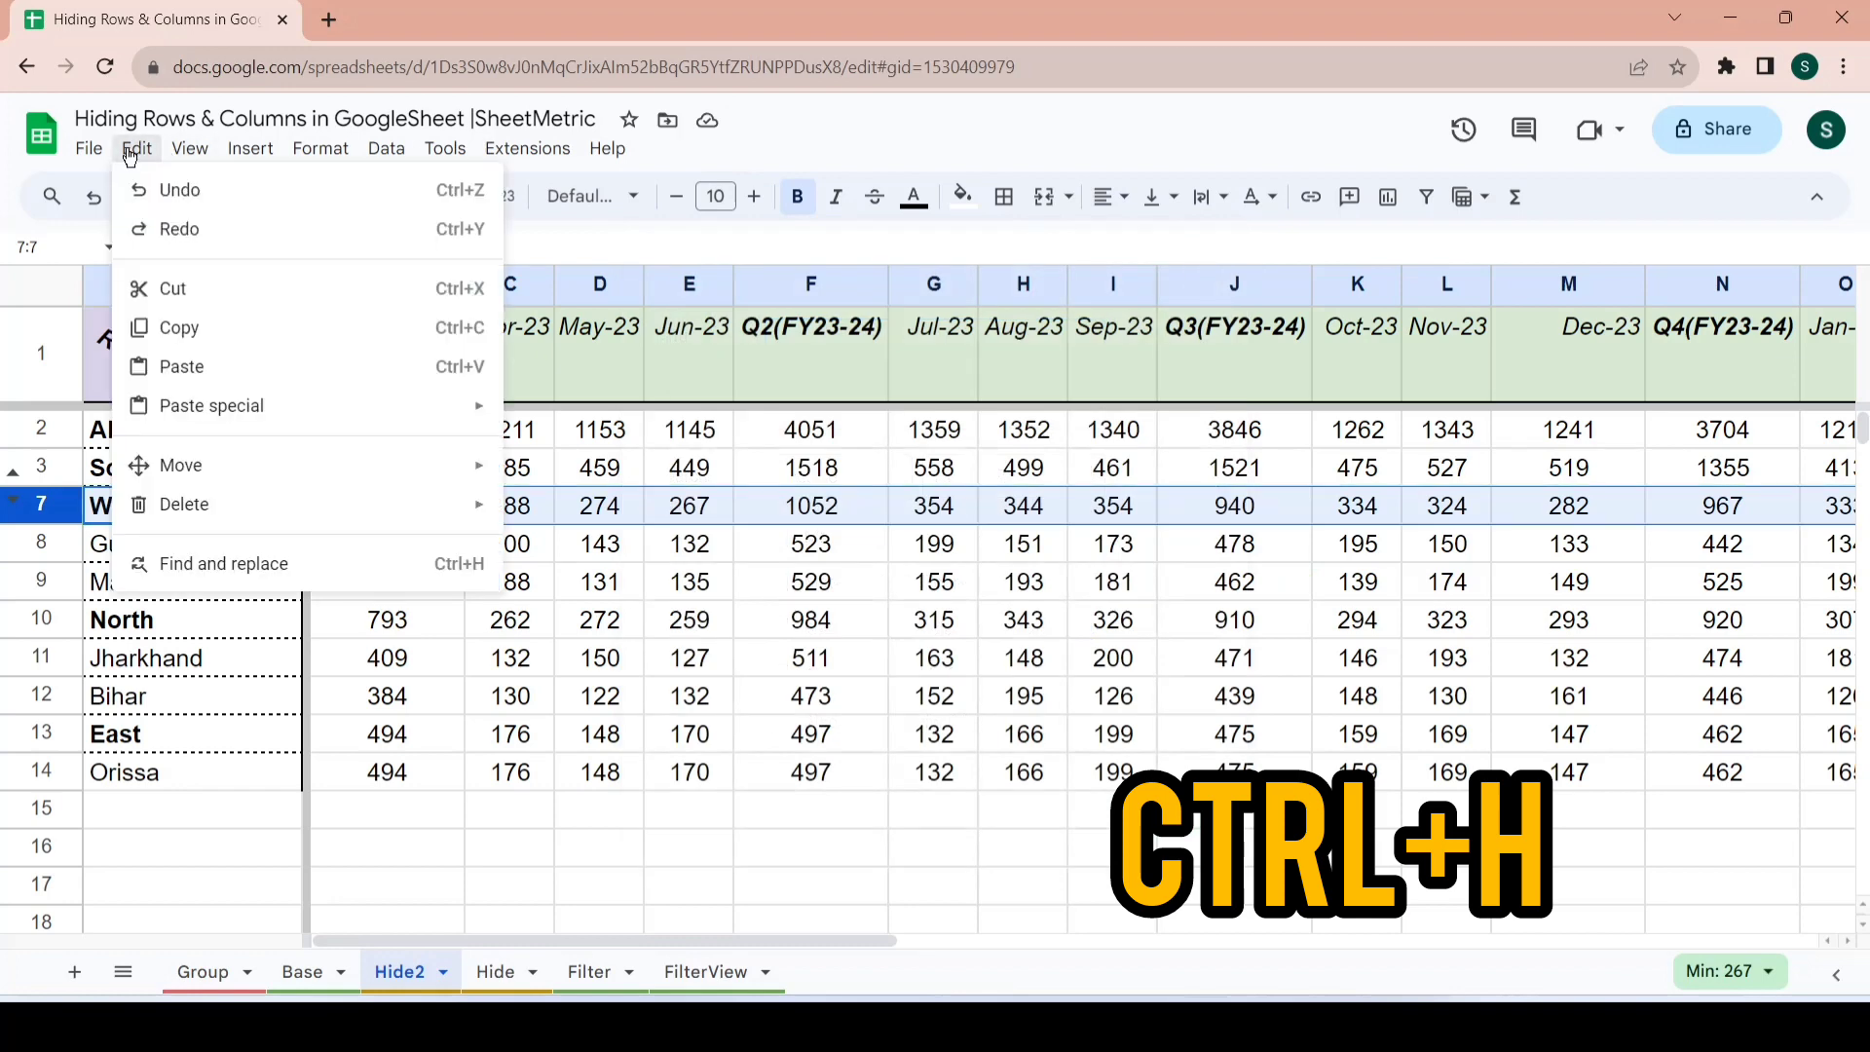
left_click(251, 564)
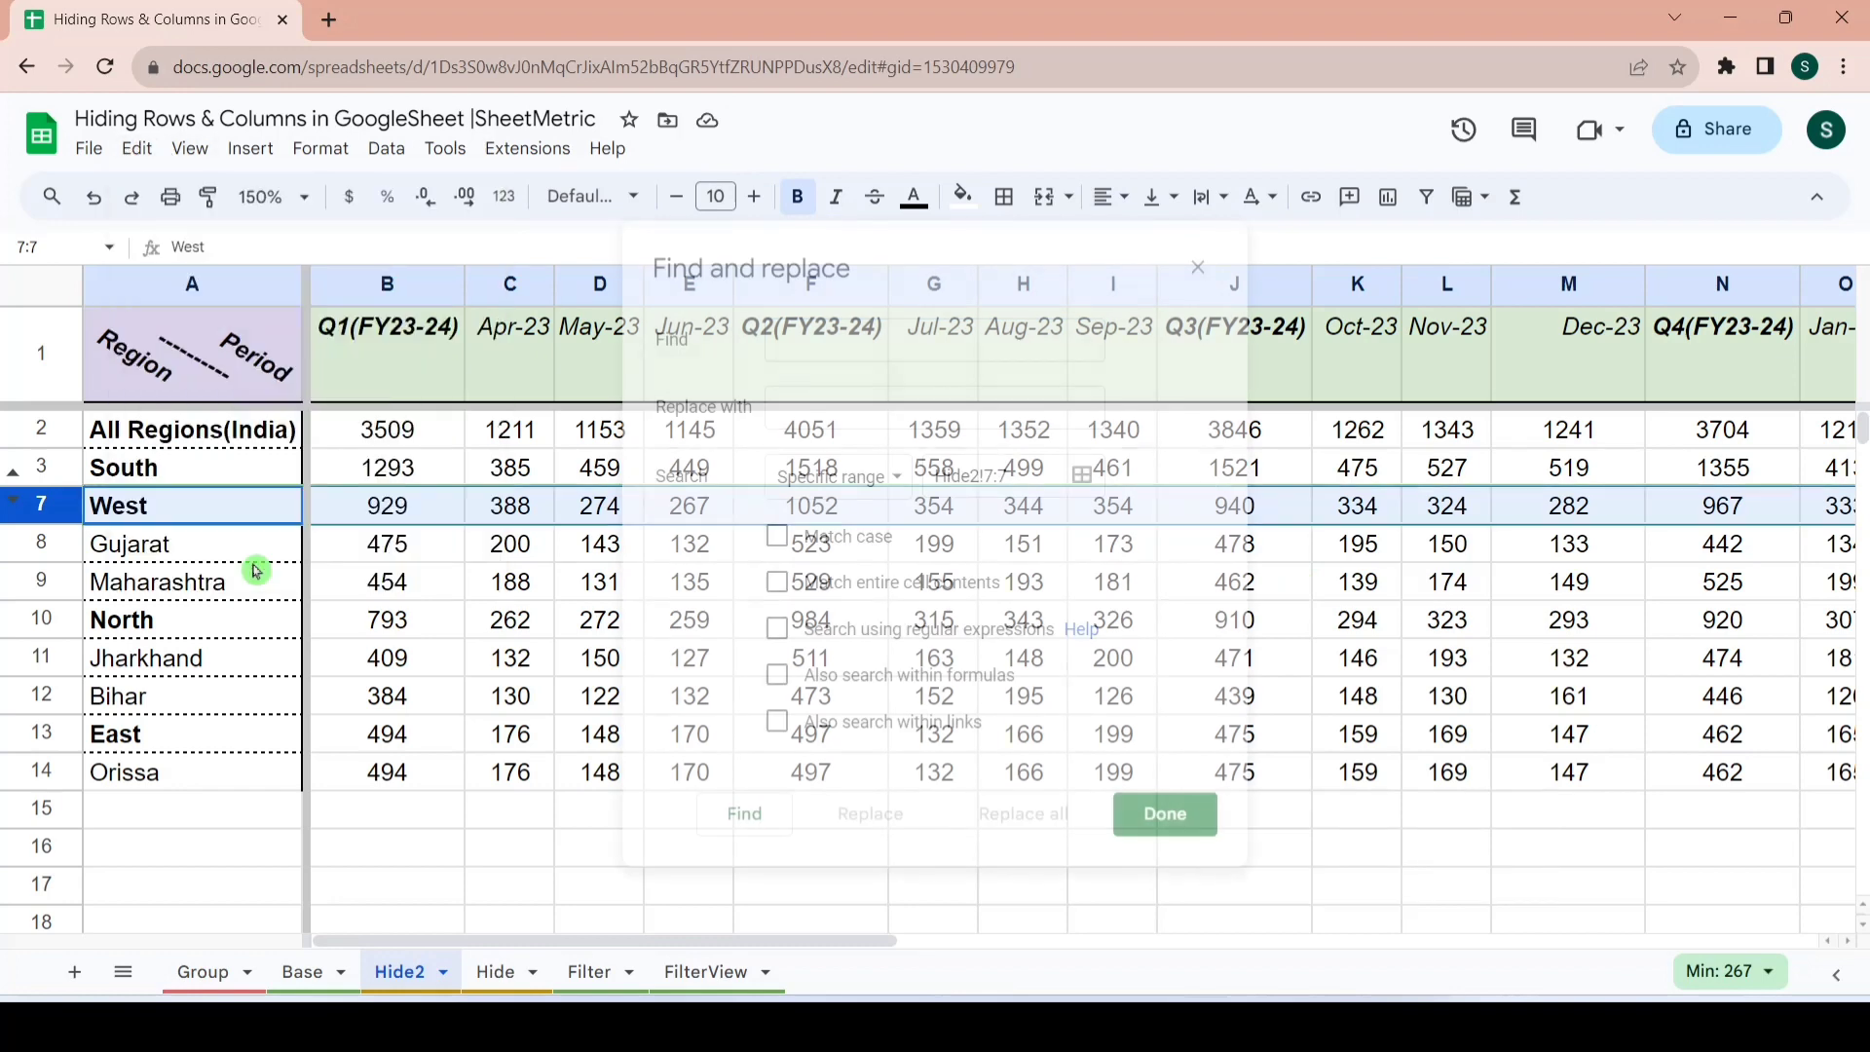
type("Karnataka")
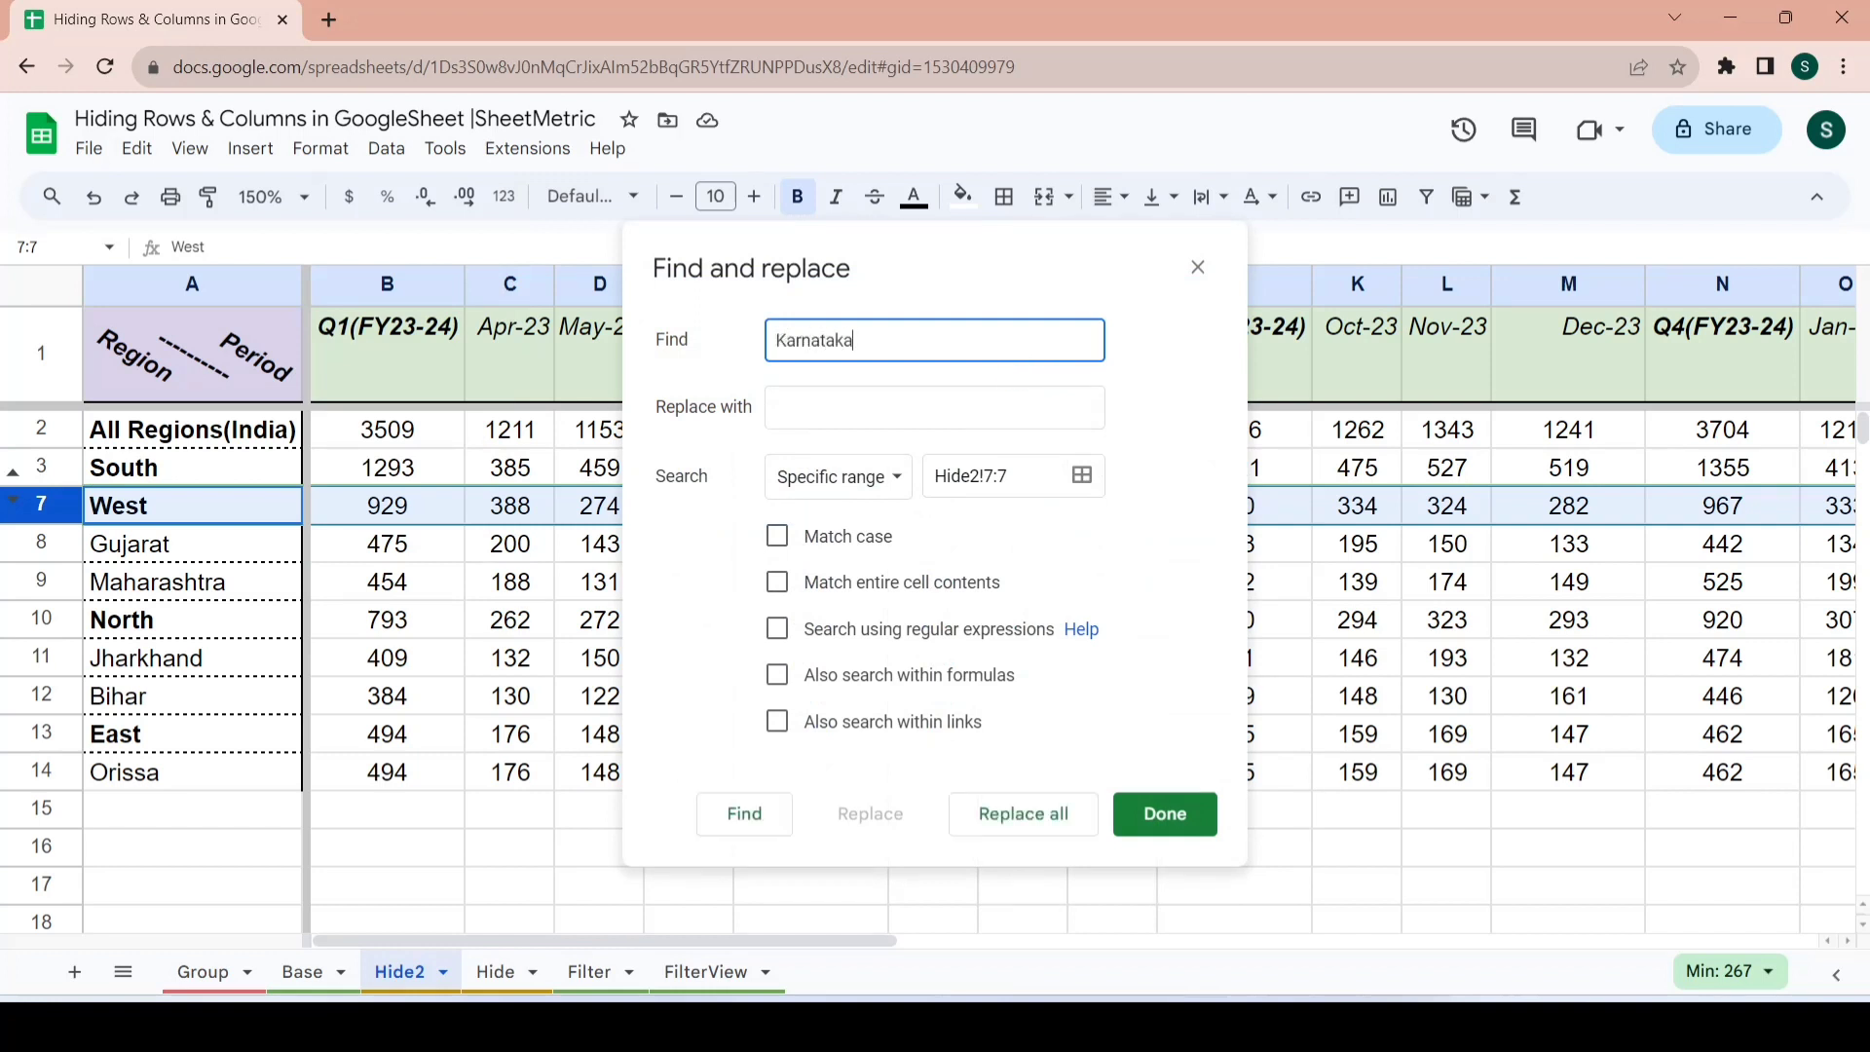
left_click(889, 481)
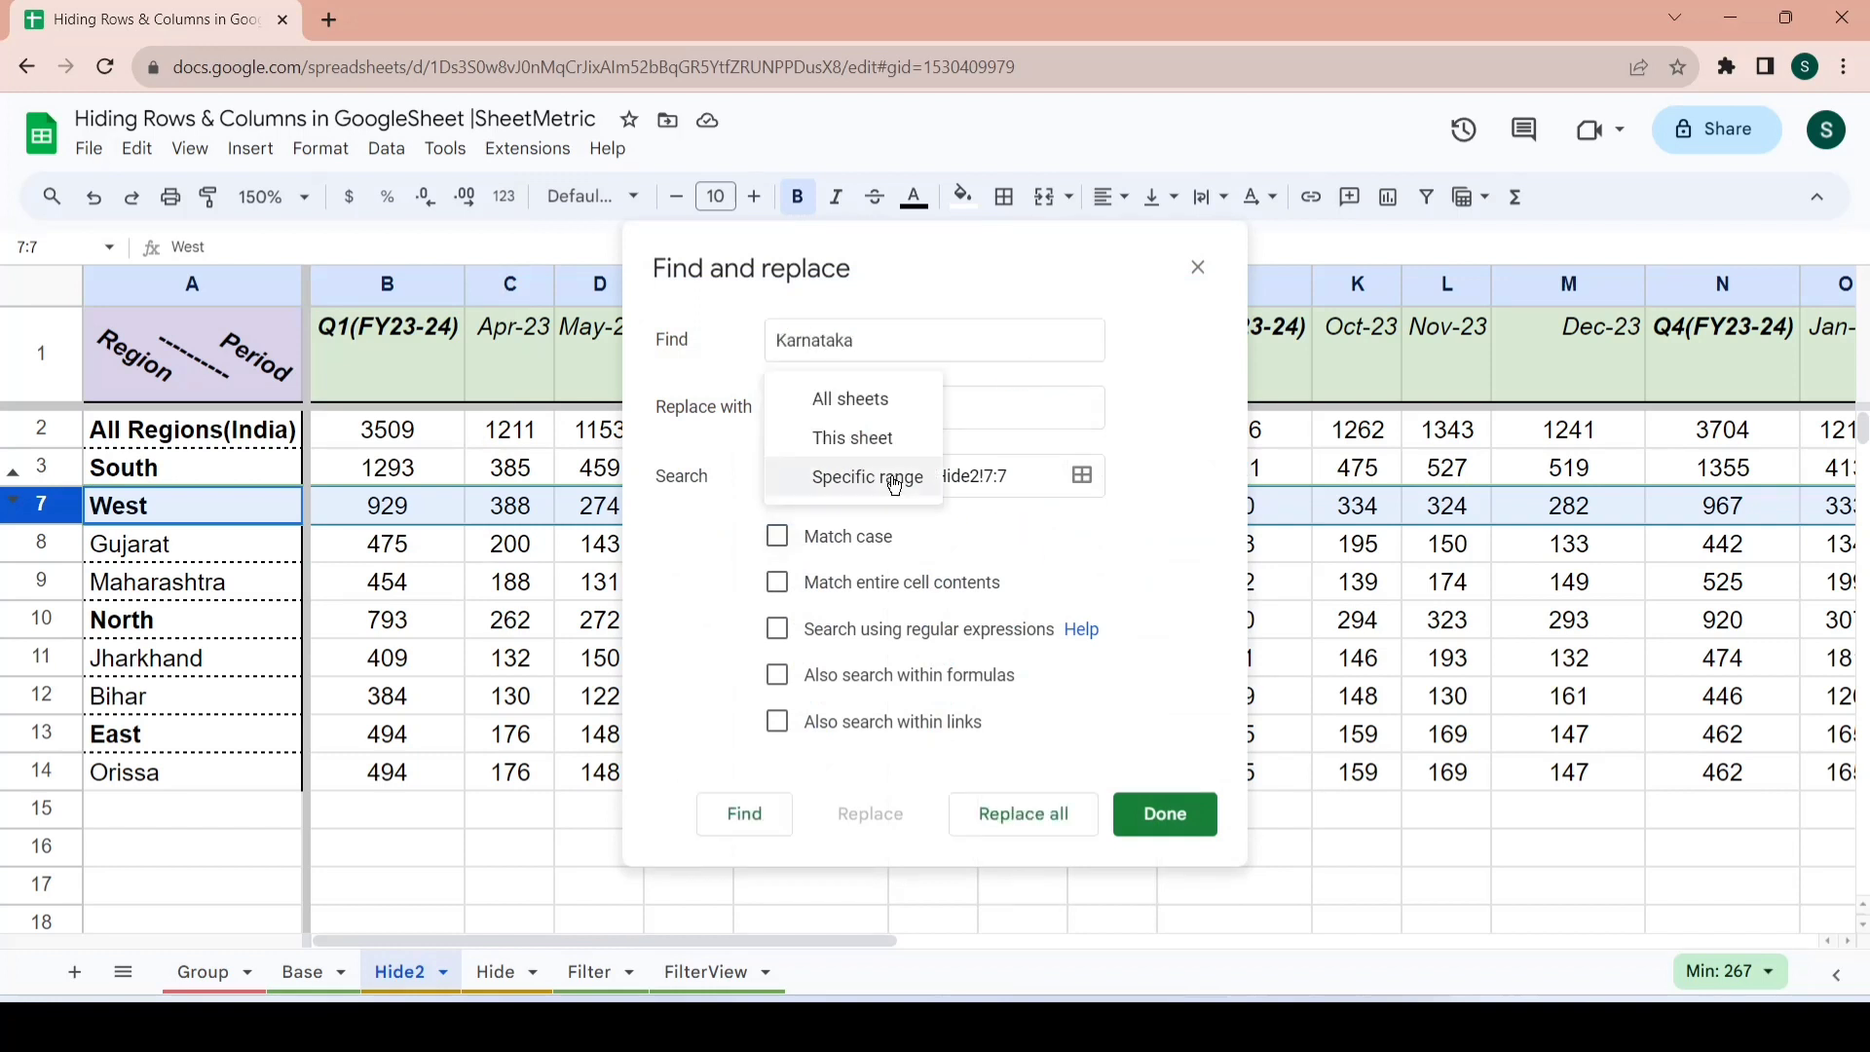
left_click(838, 438)
left_click(730, 822)
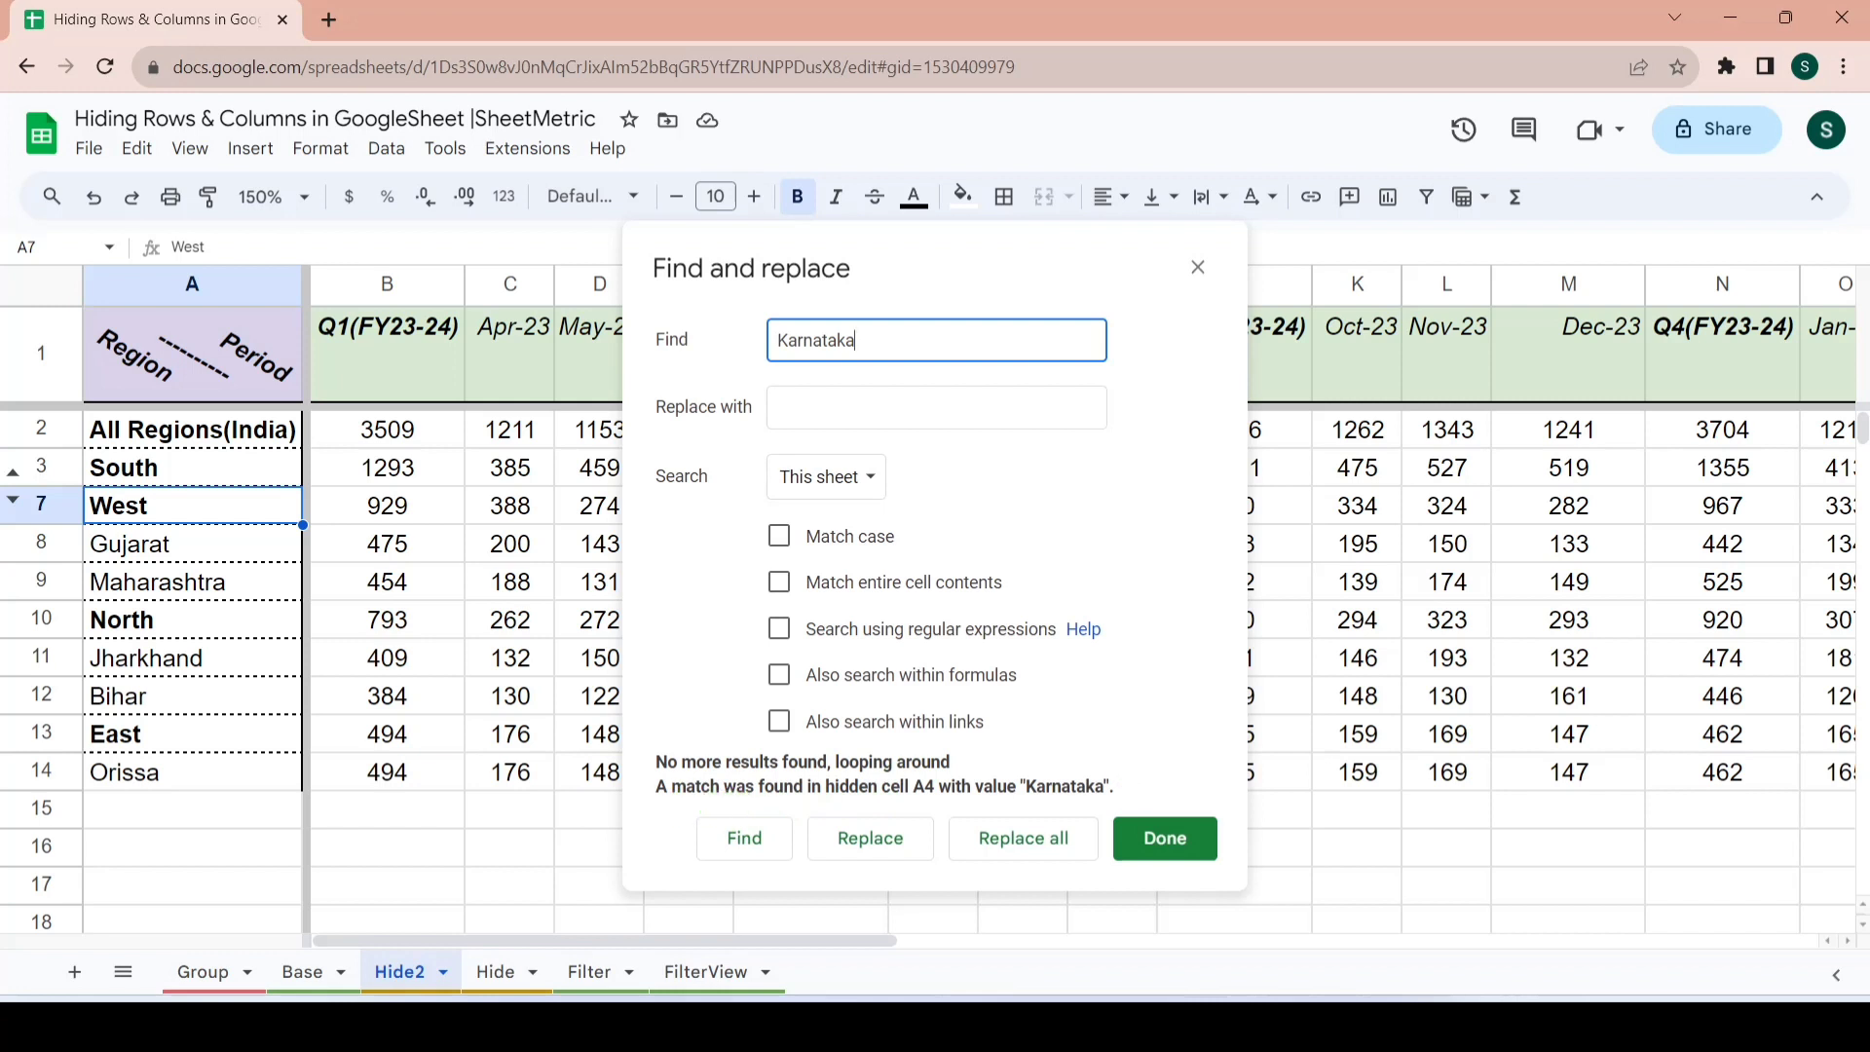
left_click(1198, 267)
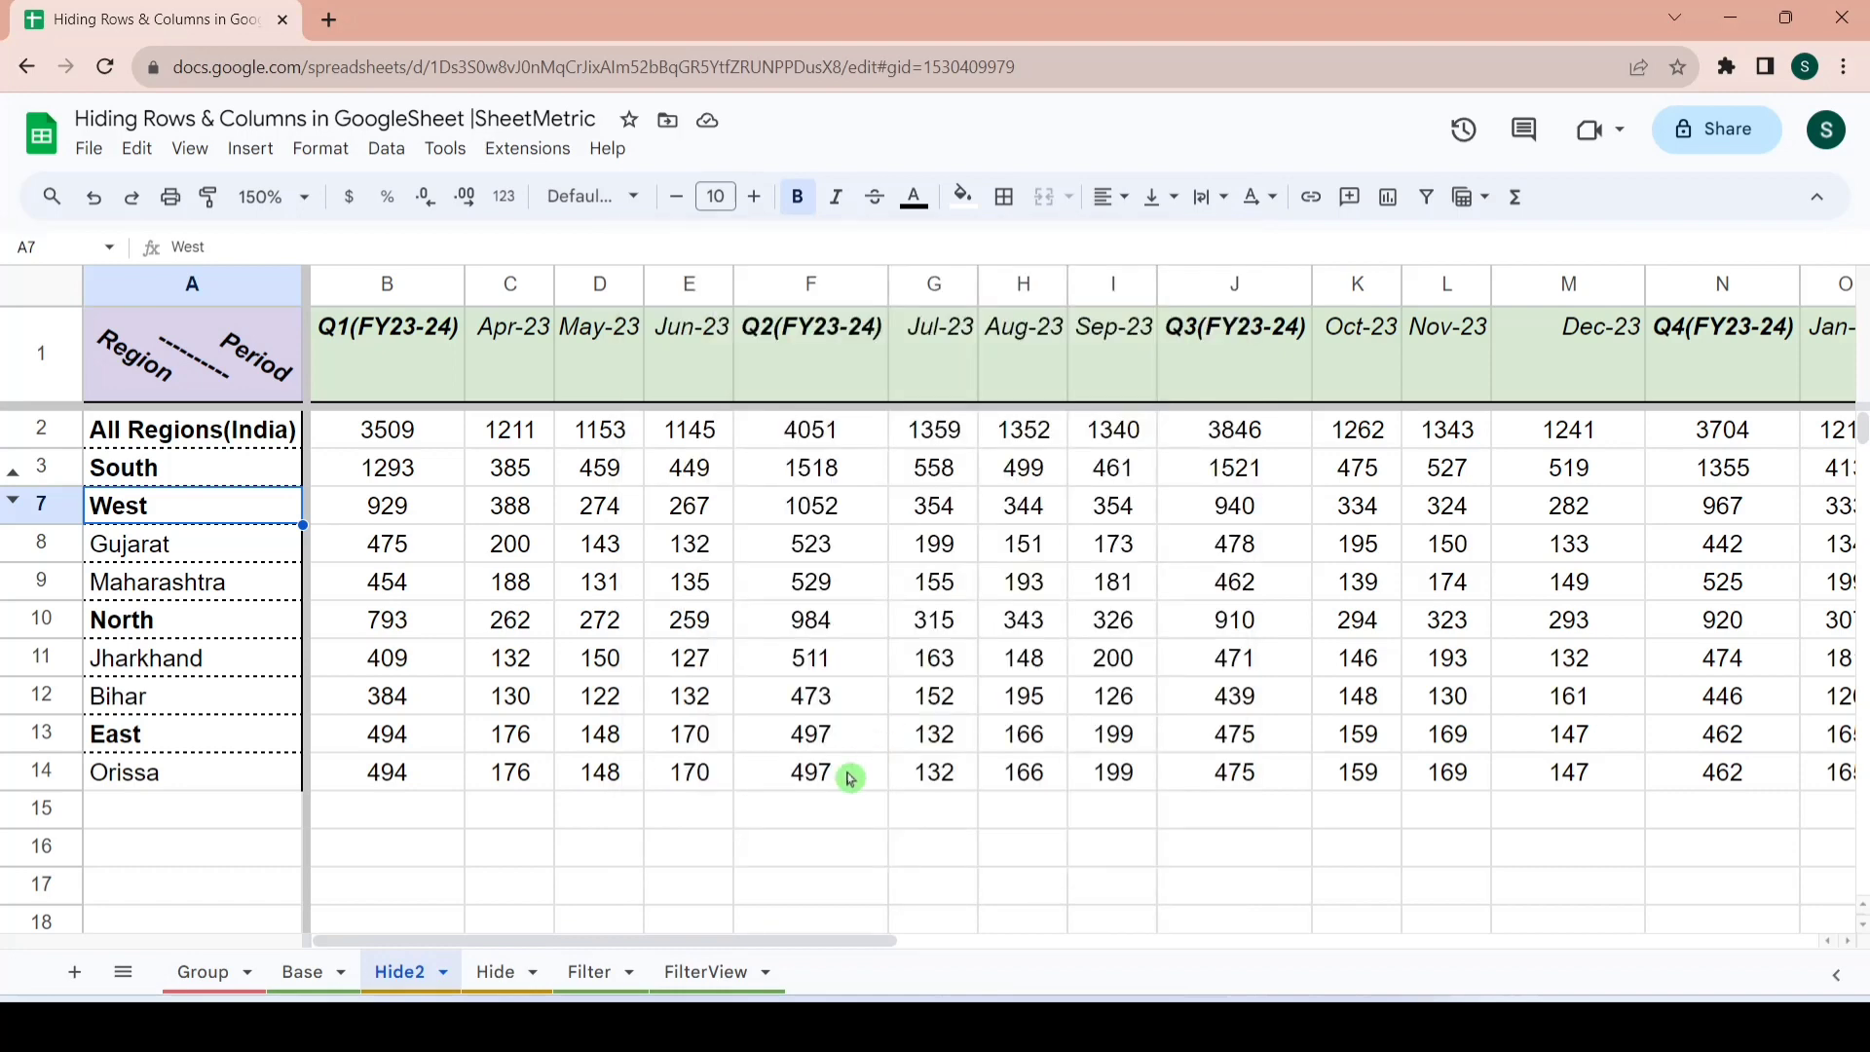
- In the Filter sheet, step through the column A cells around the filtered-out rows to check how they differ from hidden rows
left_click(594, 969)
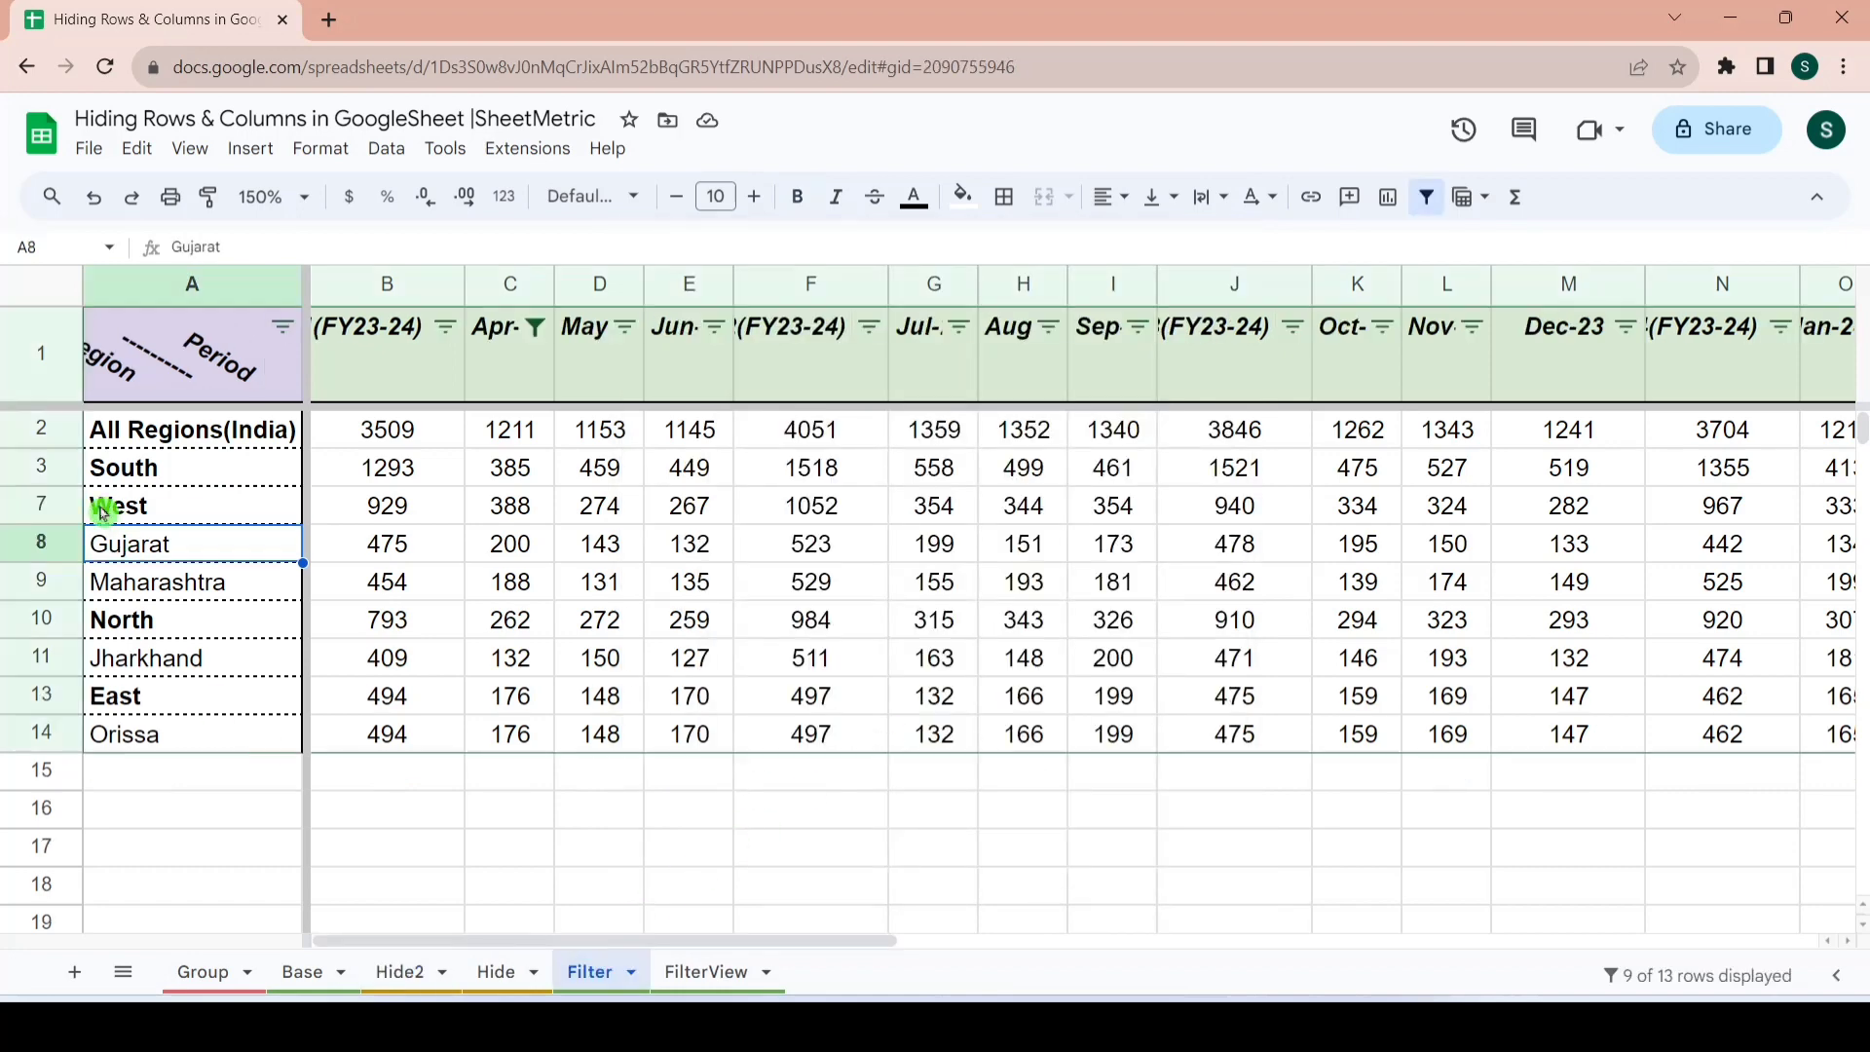
left_click(200, 468)
key("Down")
key("Down")
key("Down")
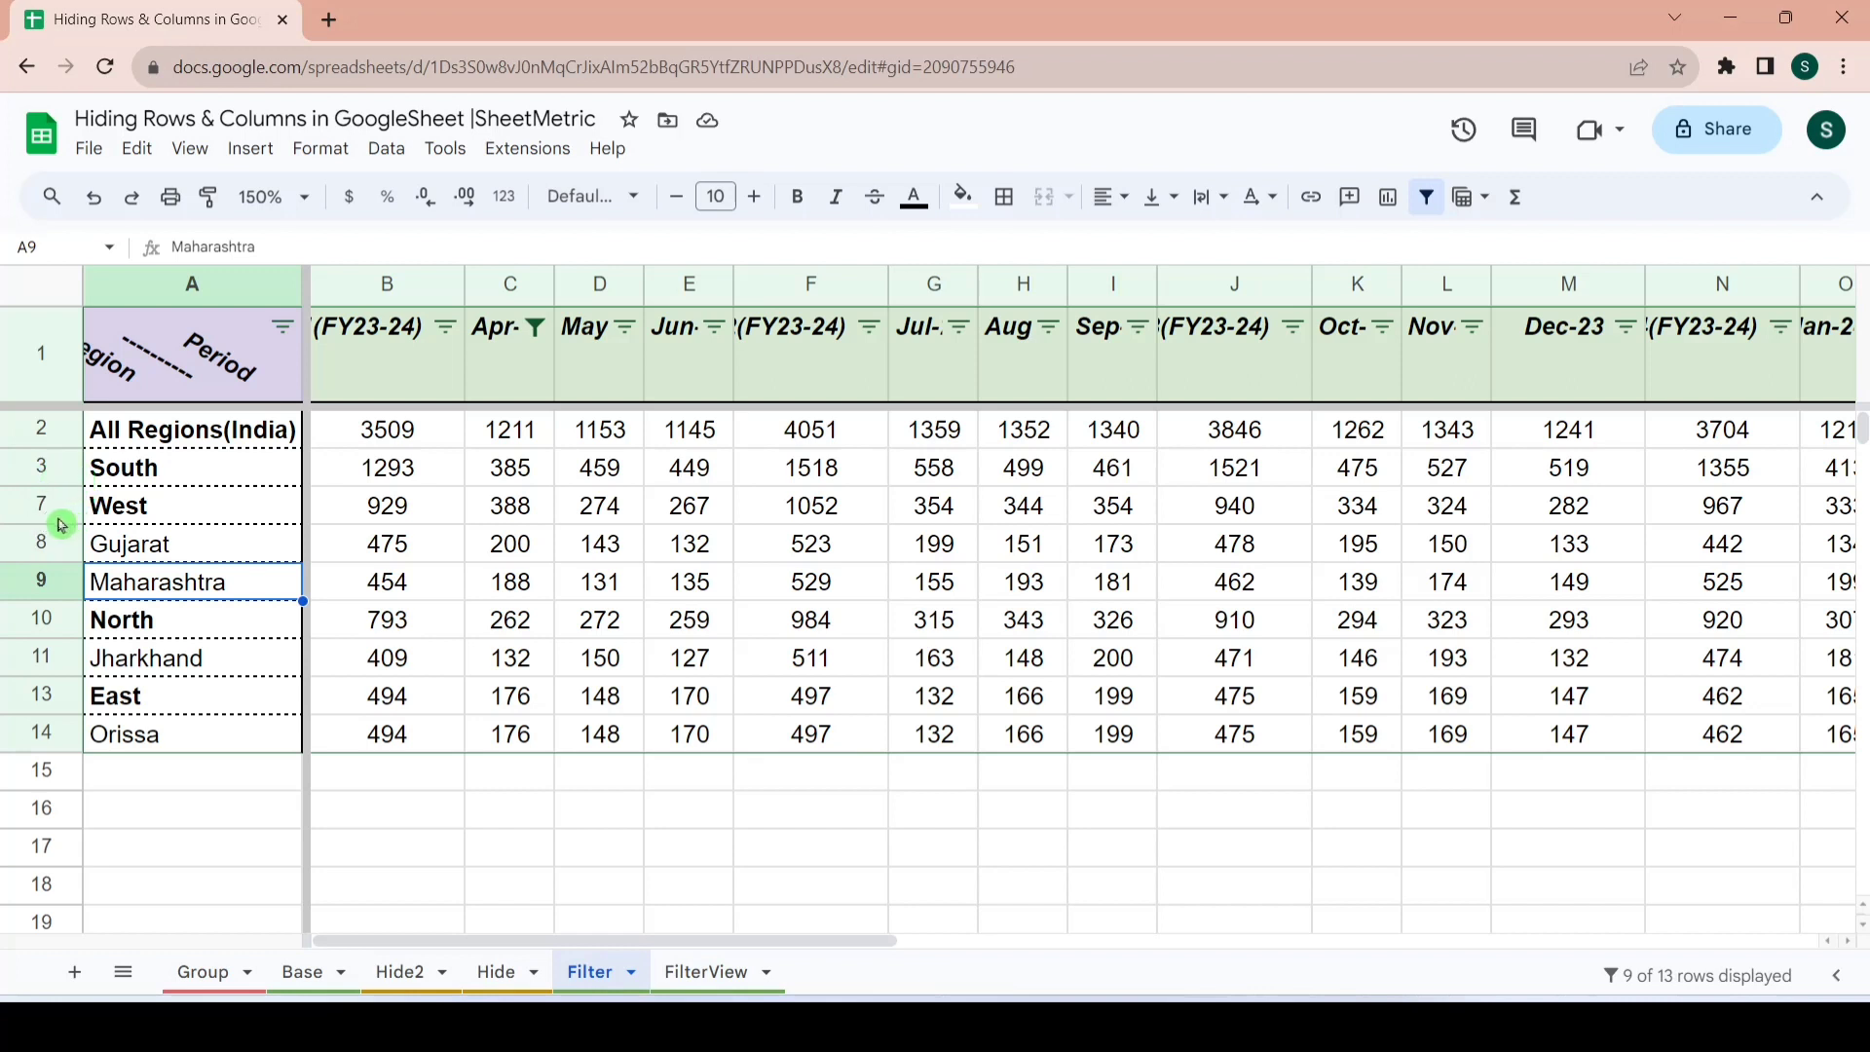
left_click(143, 518)
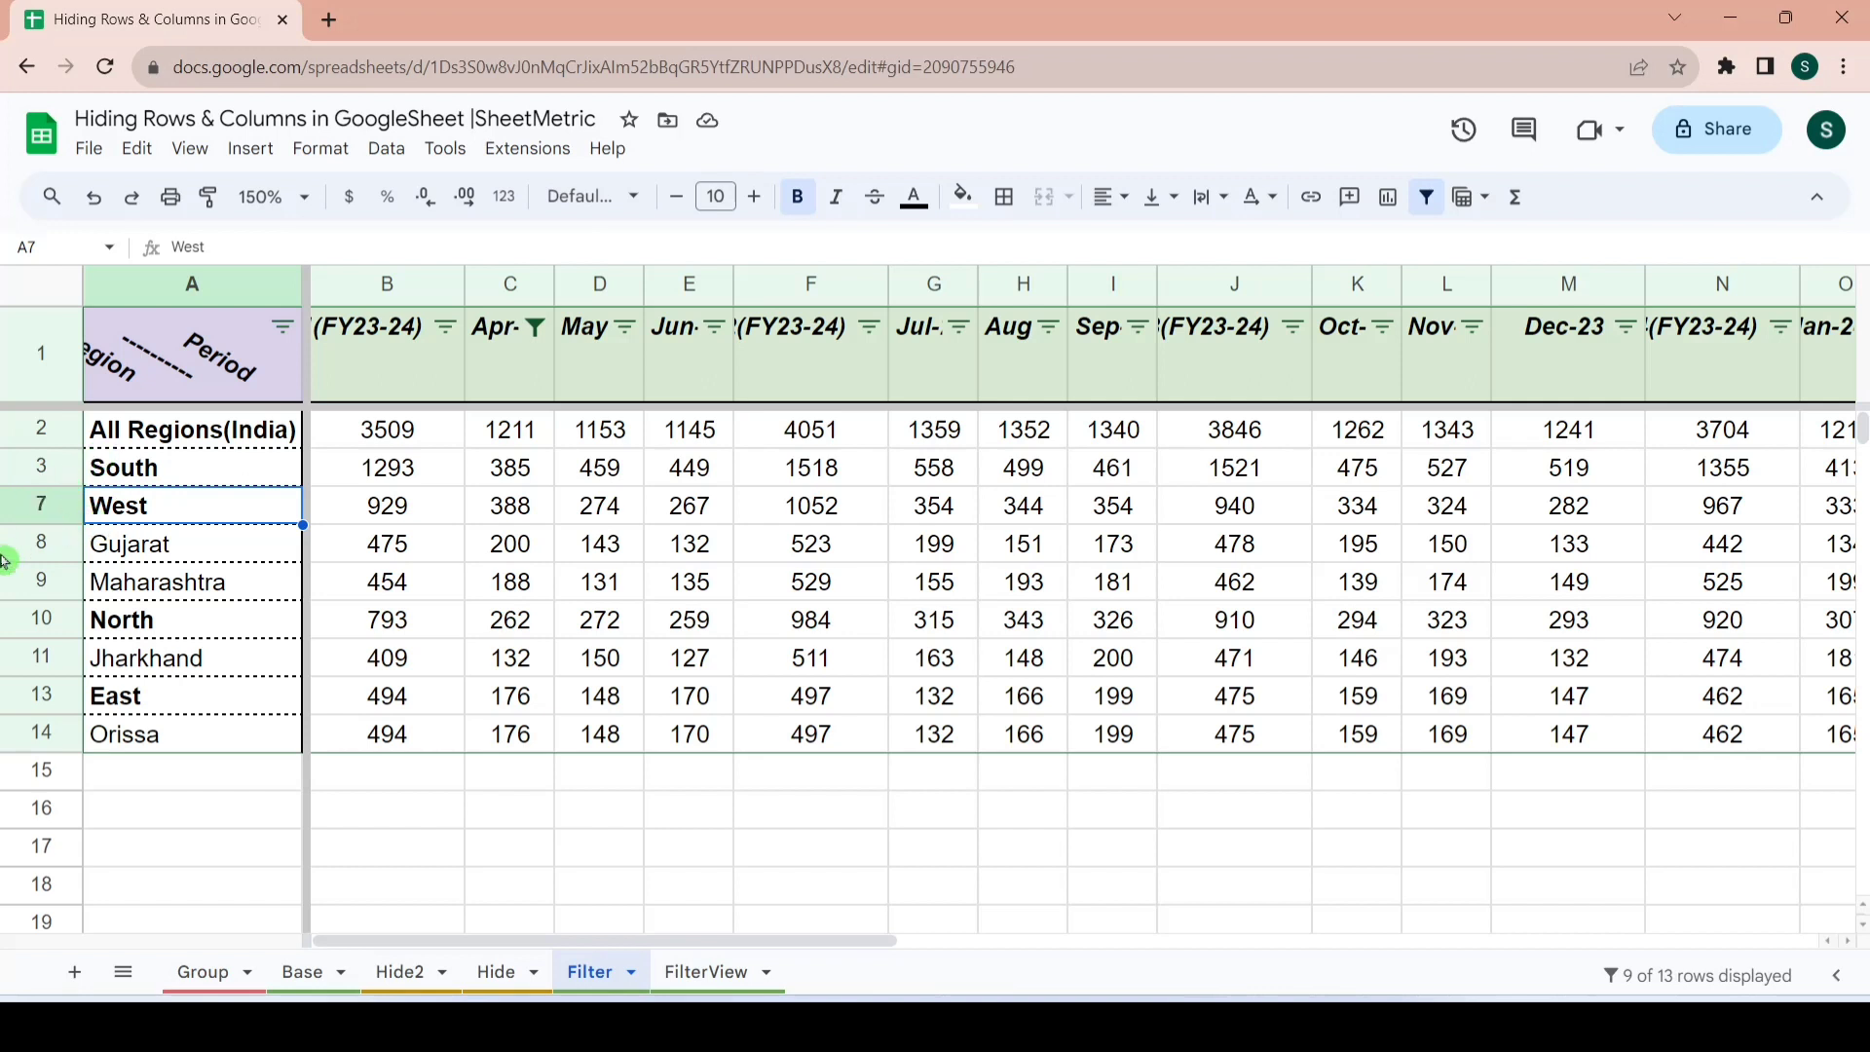
left_click(176, 632)
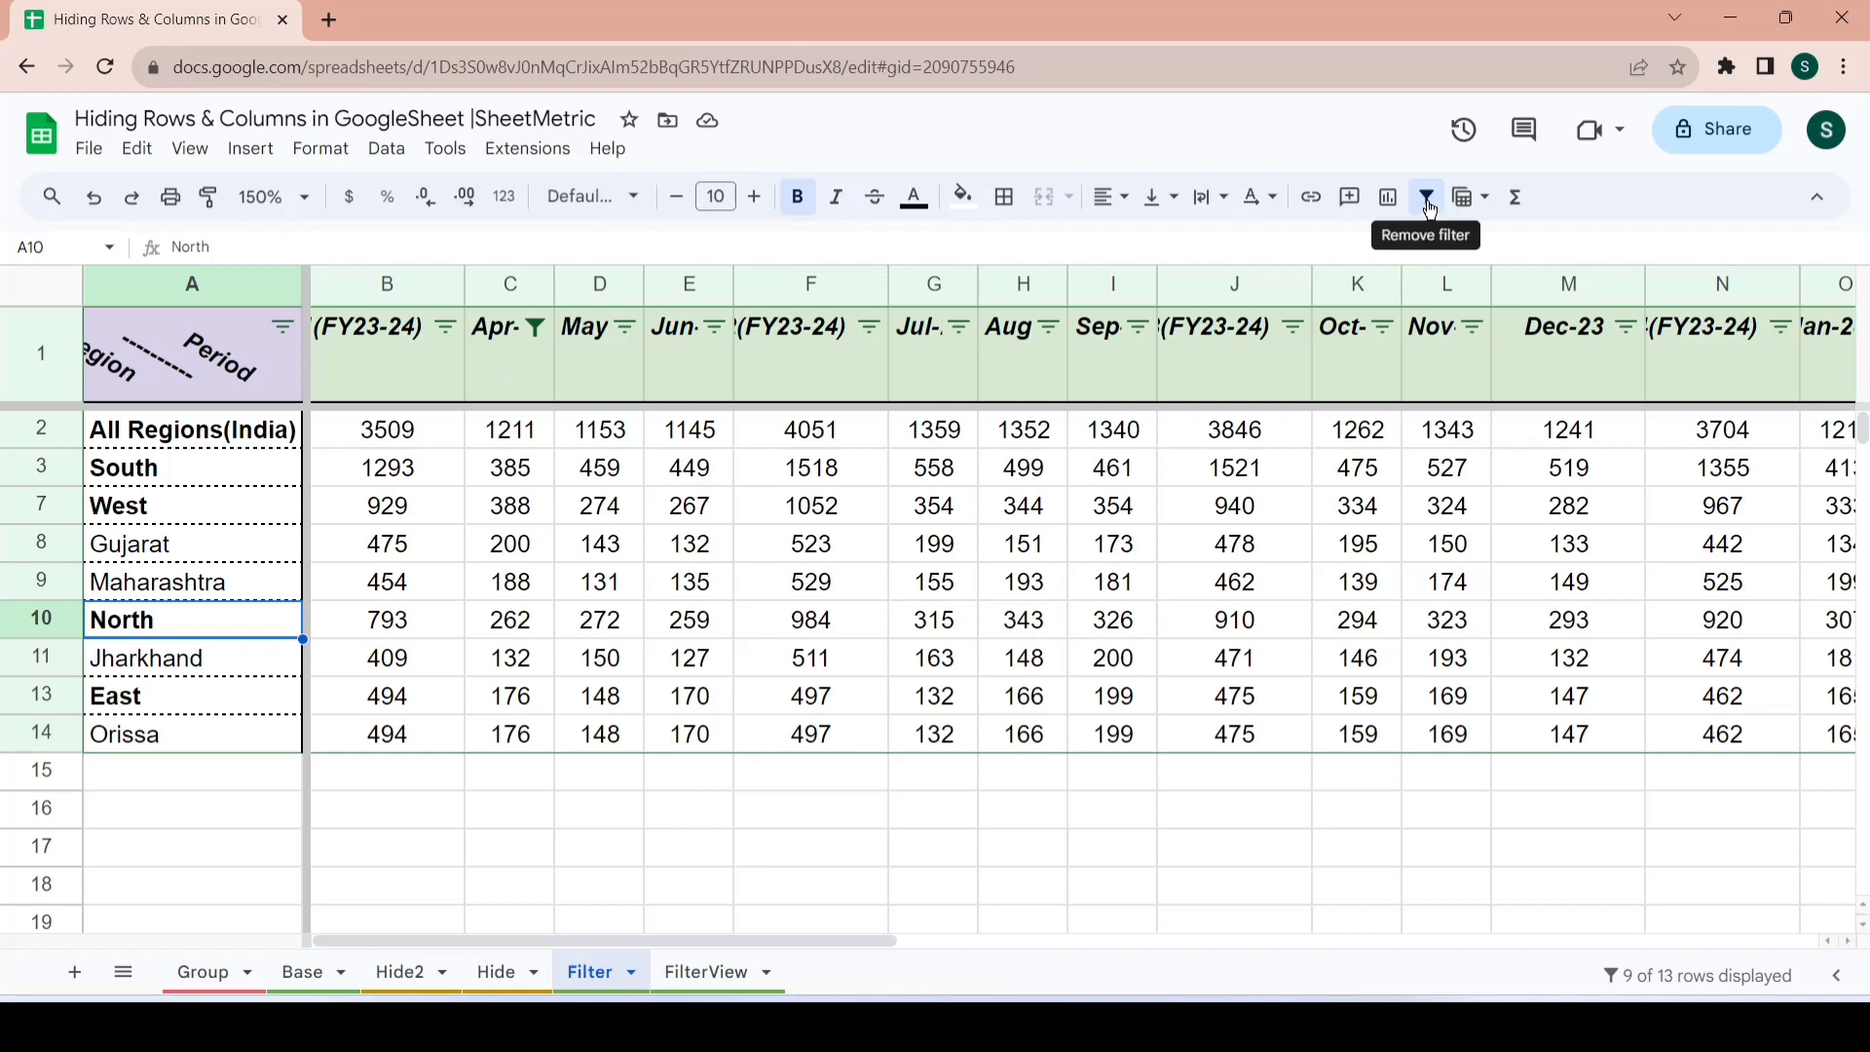
- Remove the filter from the Filter sheet and close the Filter 1 view in the FilterView sheet
left_click(385, 159)
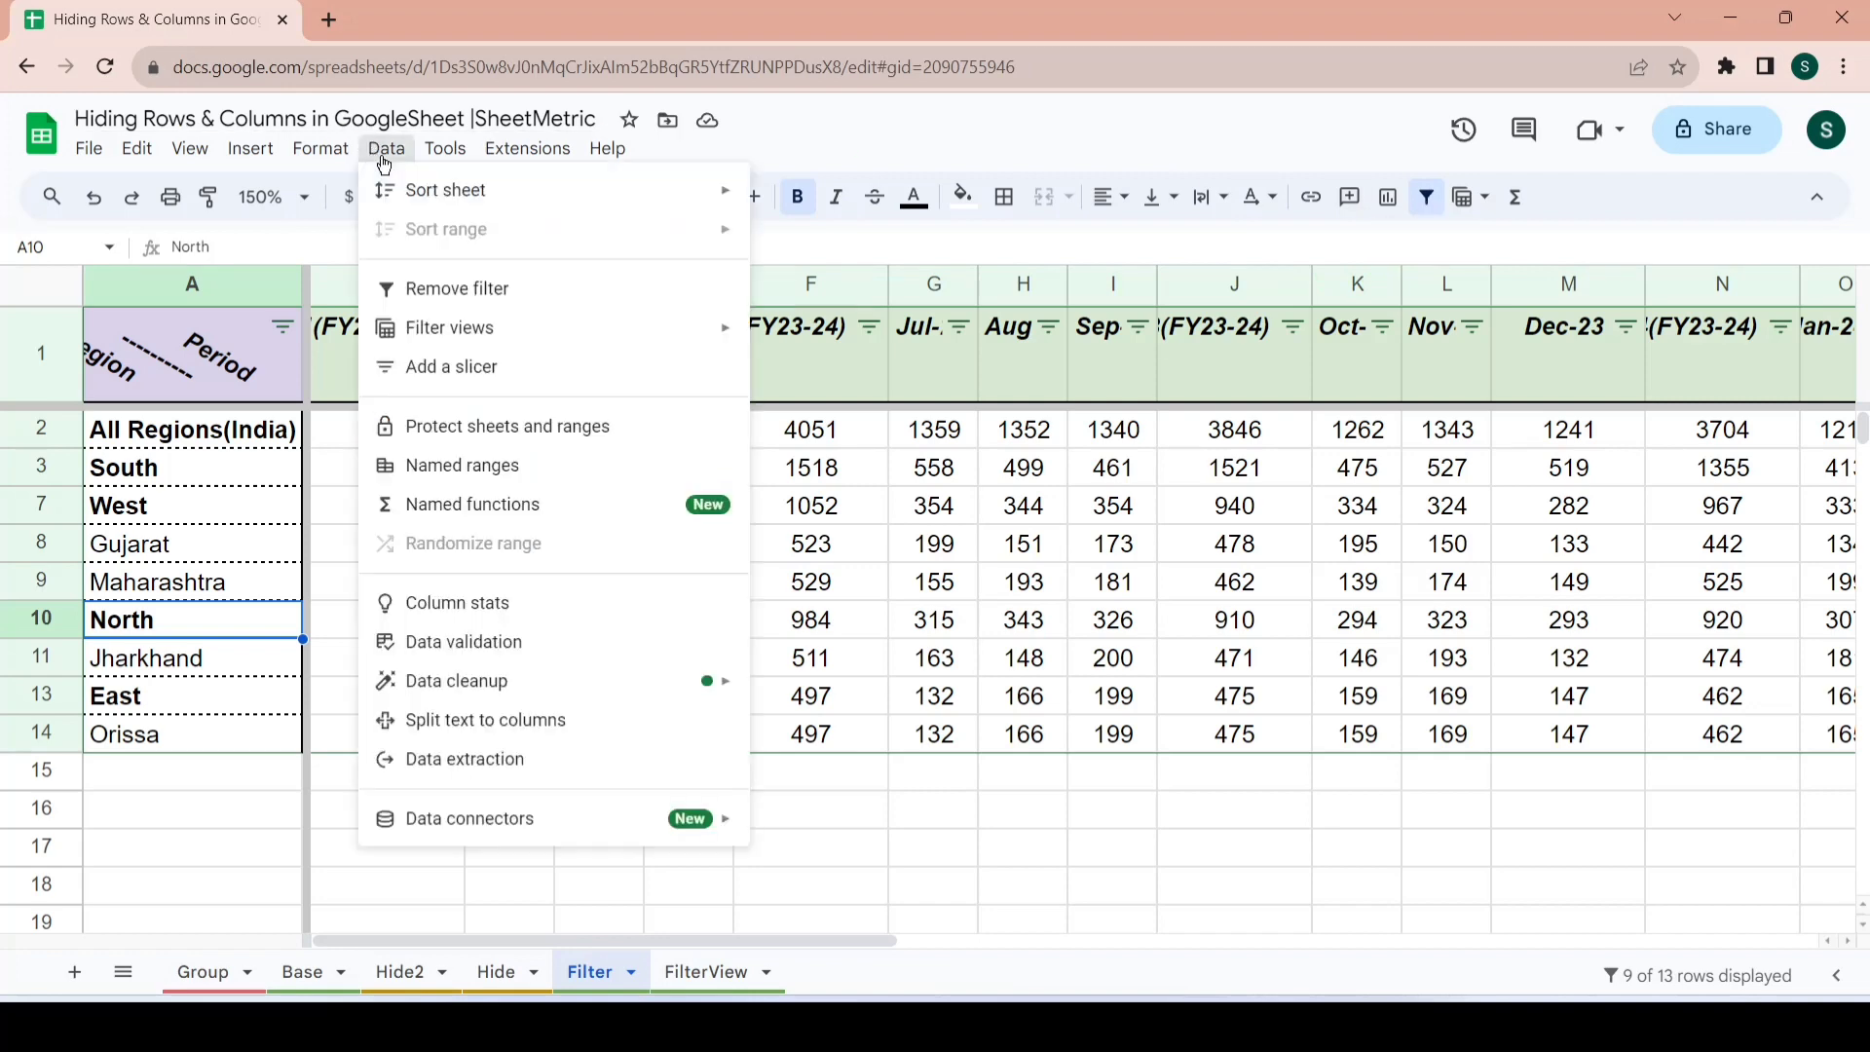
left_click(476, 292)
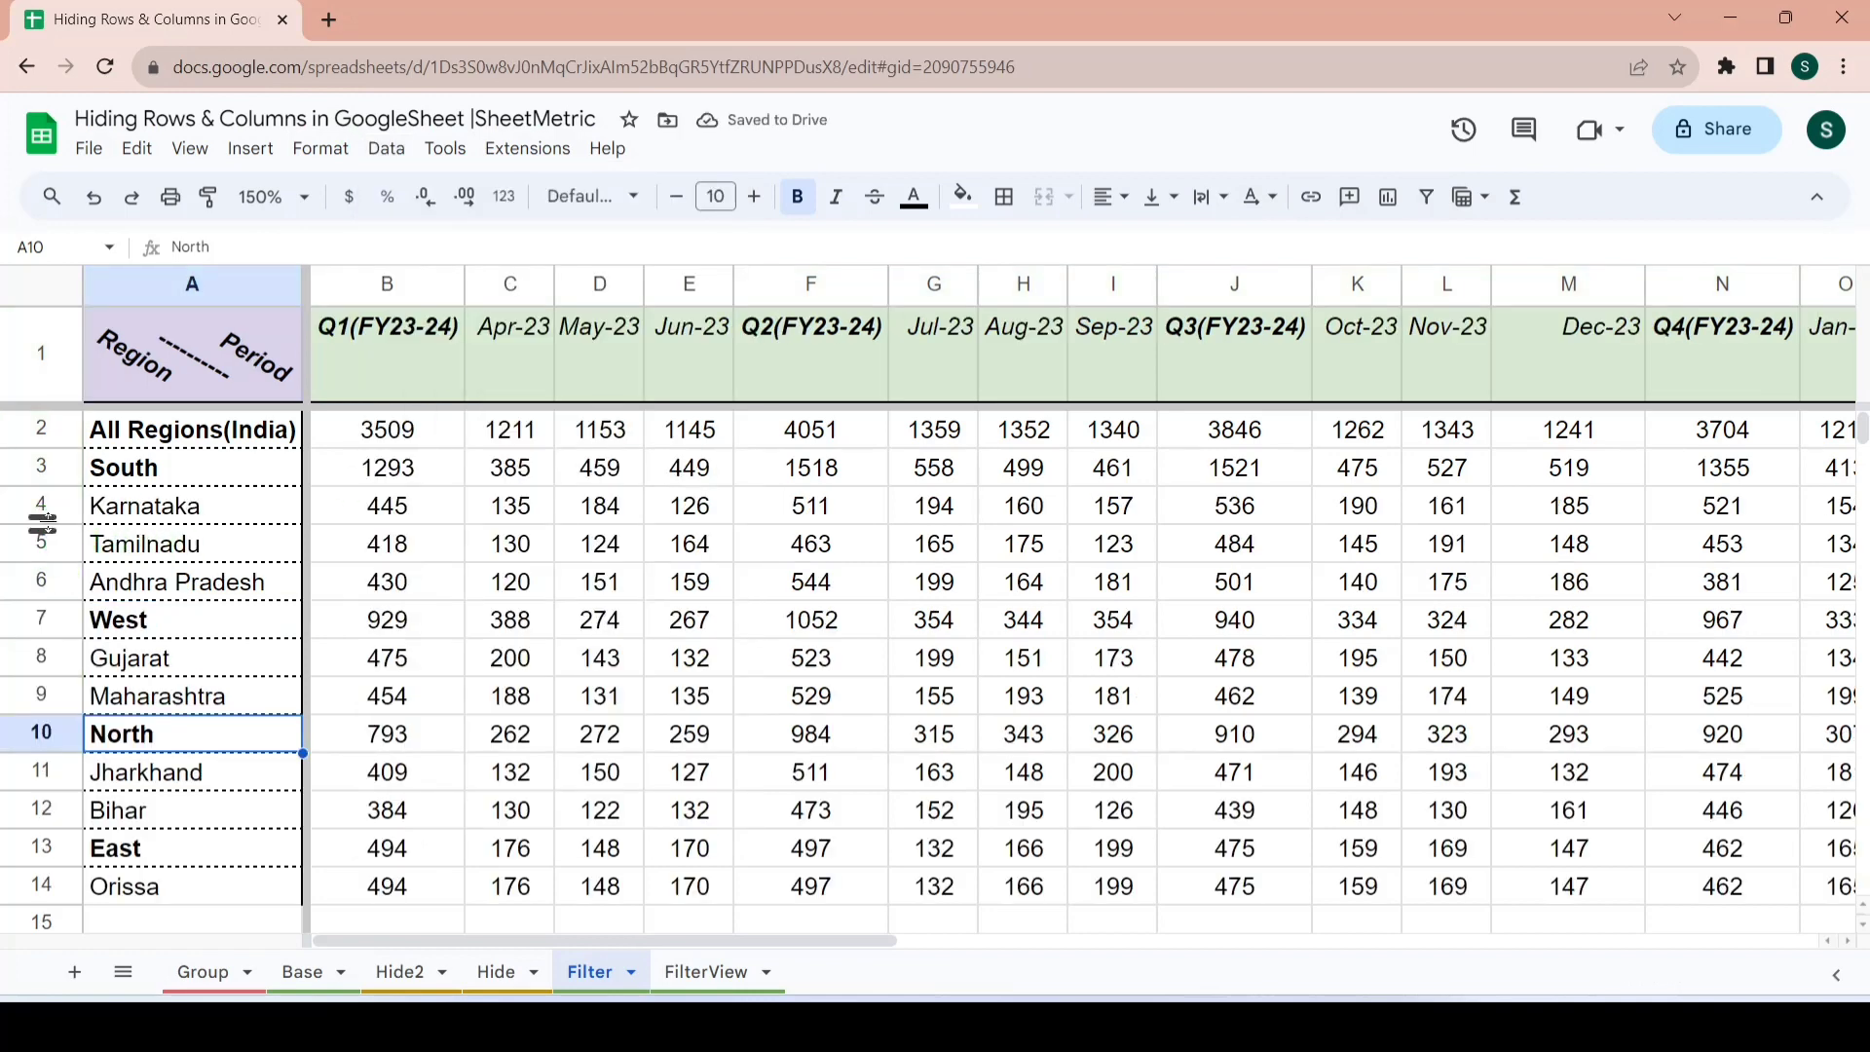
left_click(719, 973)
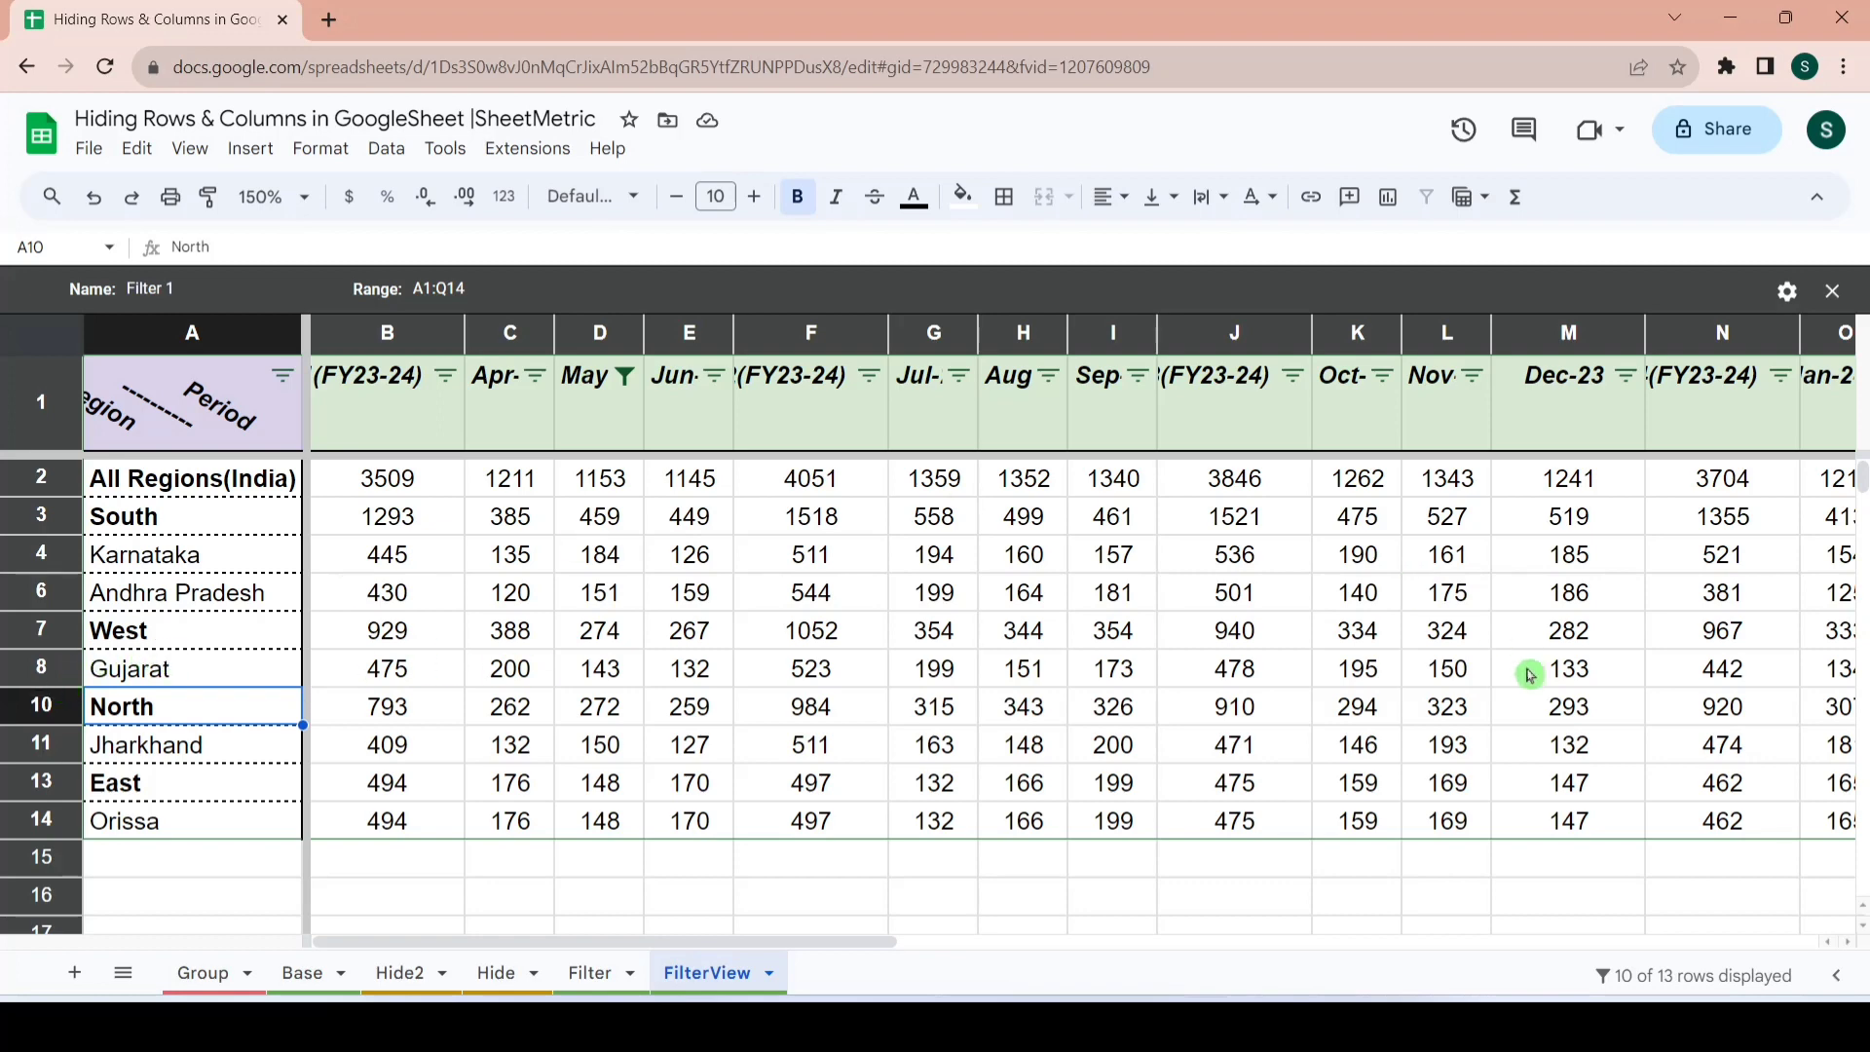
left_click(1831, 293)
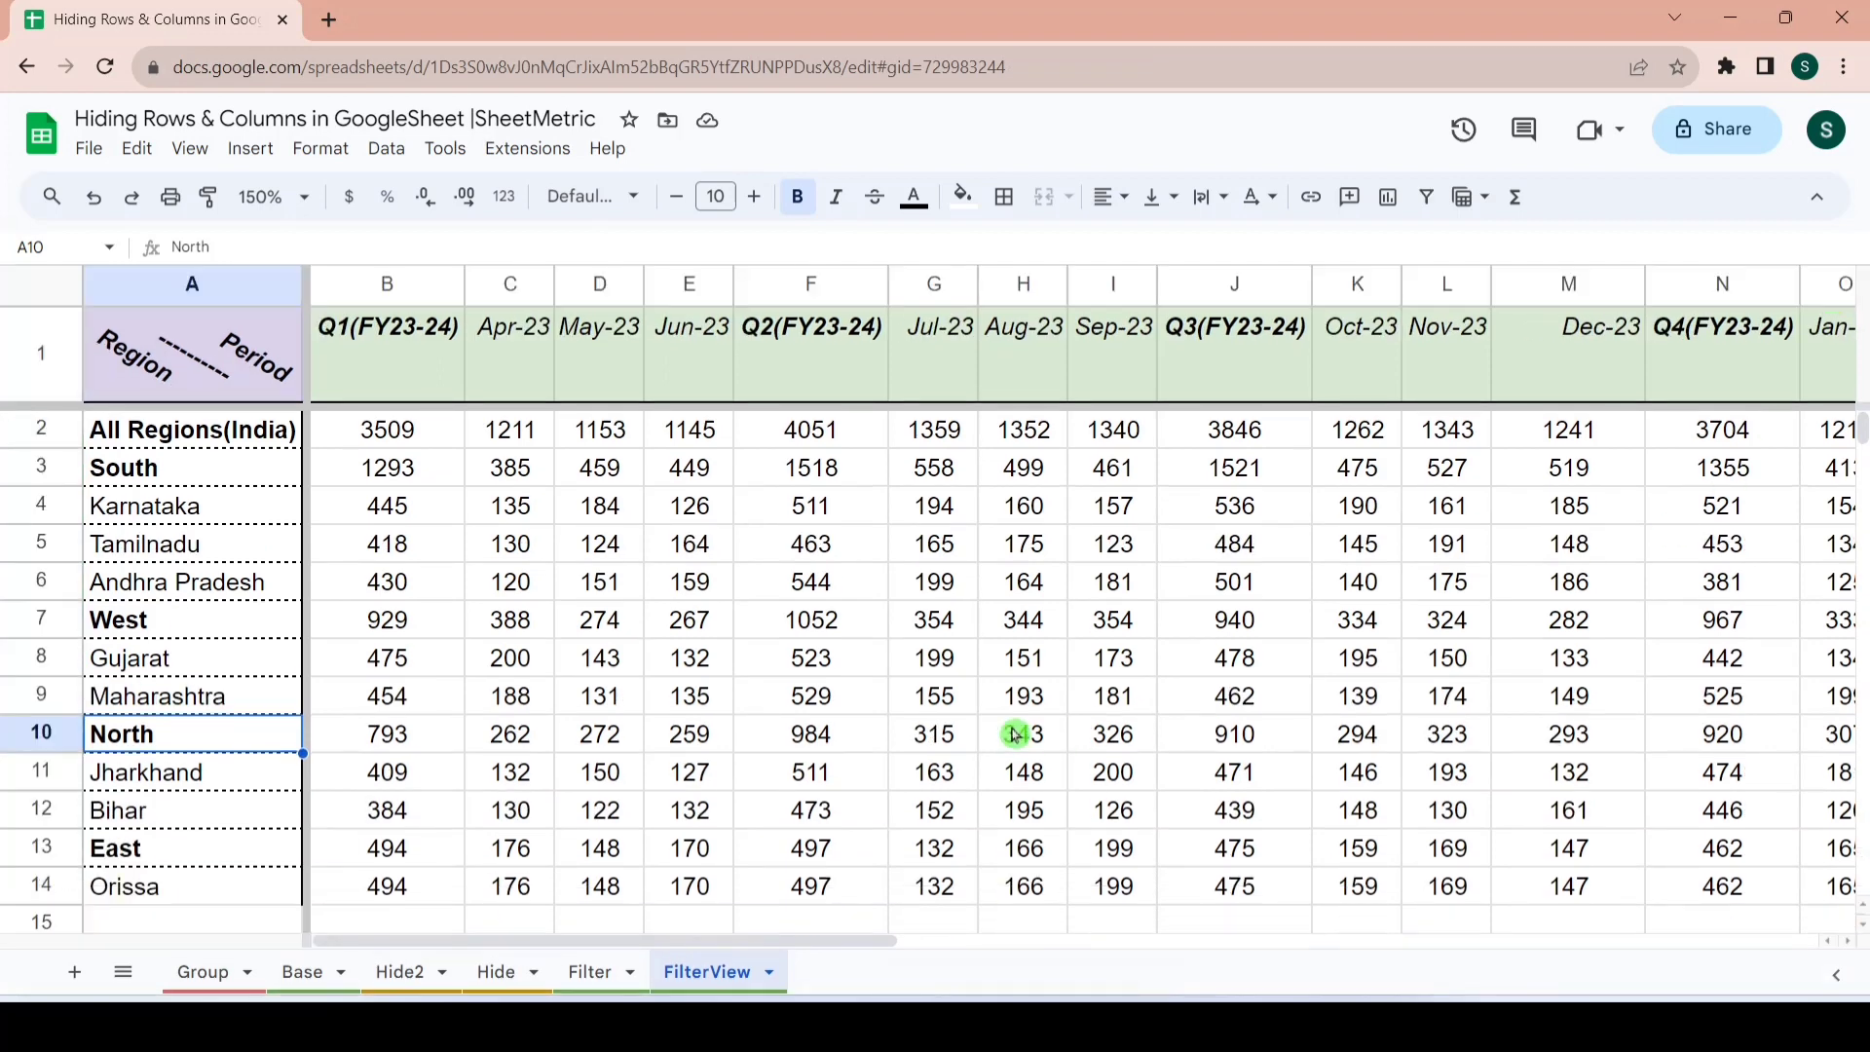
- In the Group sheet, expand and collapse the South row group twice, ending with it collapsed
left_click(727, 475)
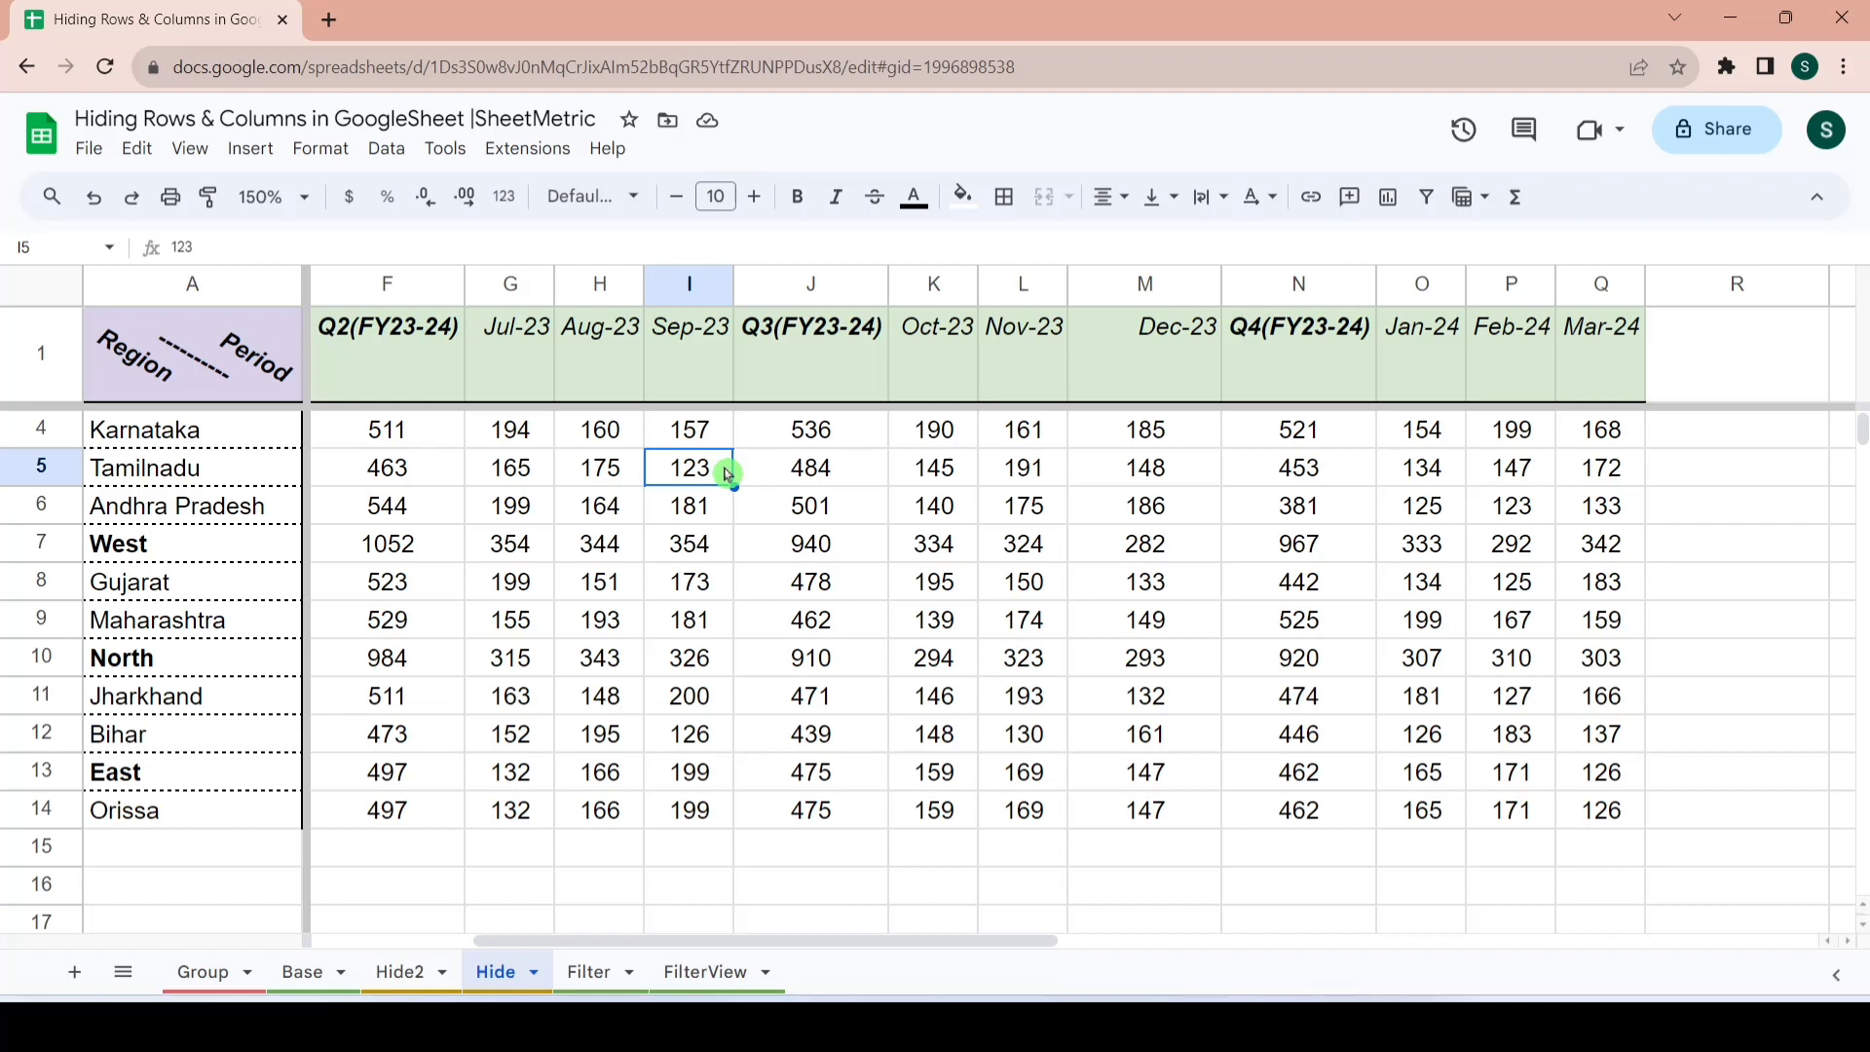
left_click(224, 973)
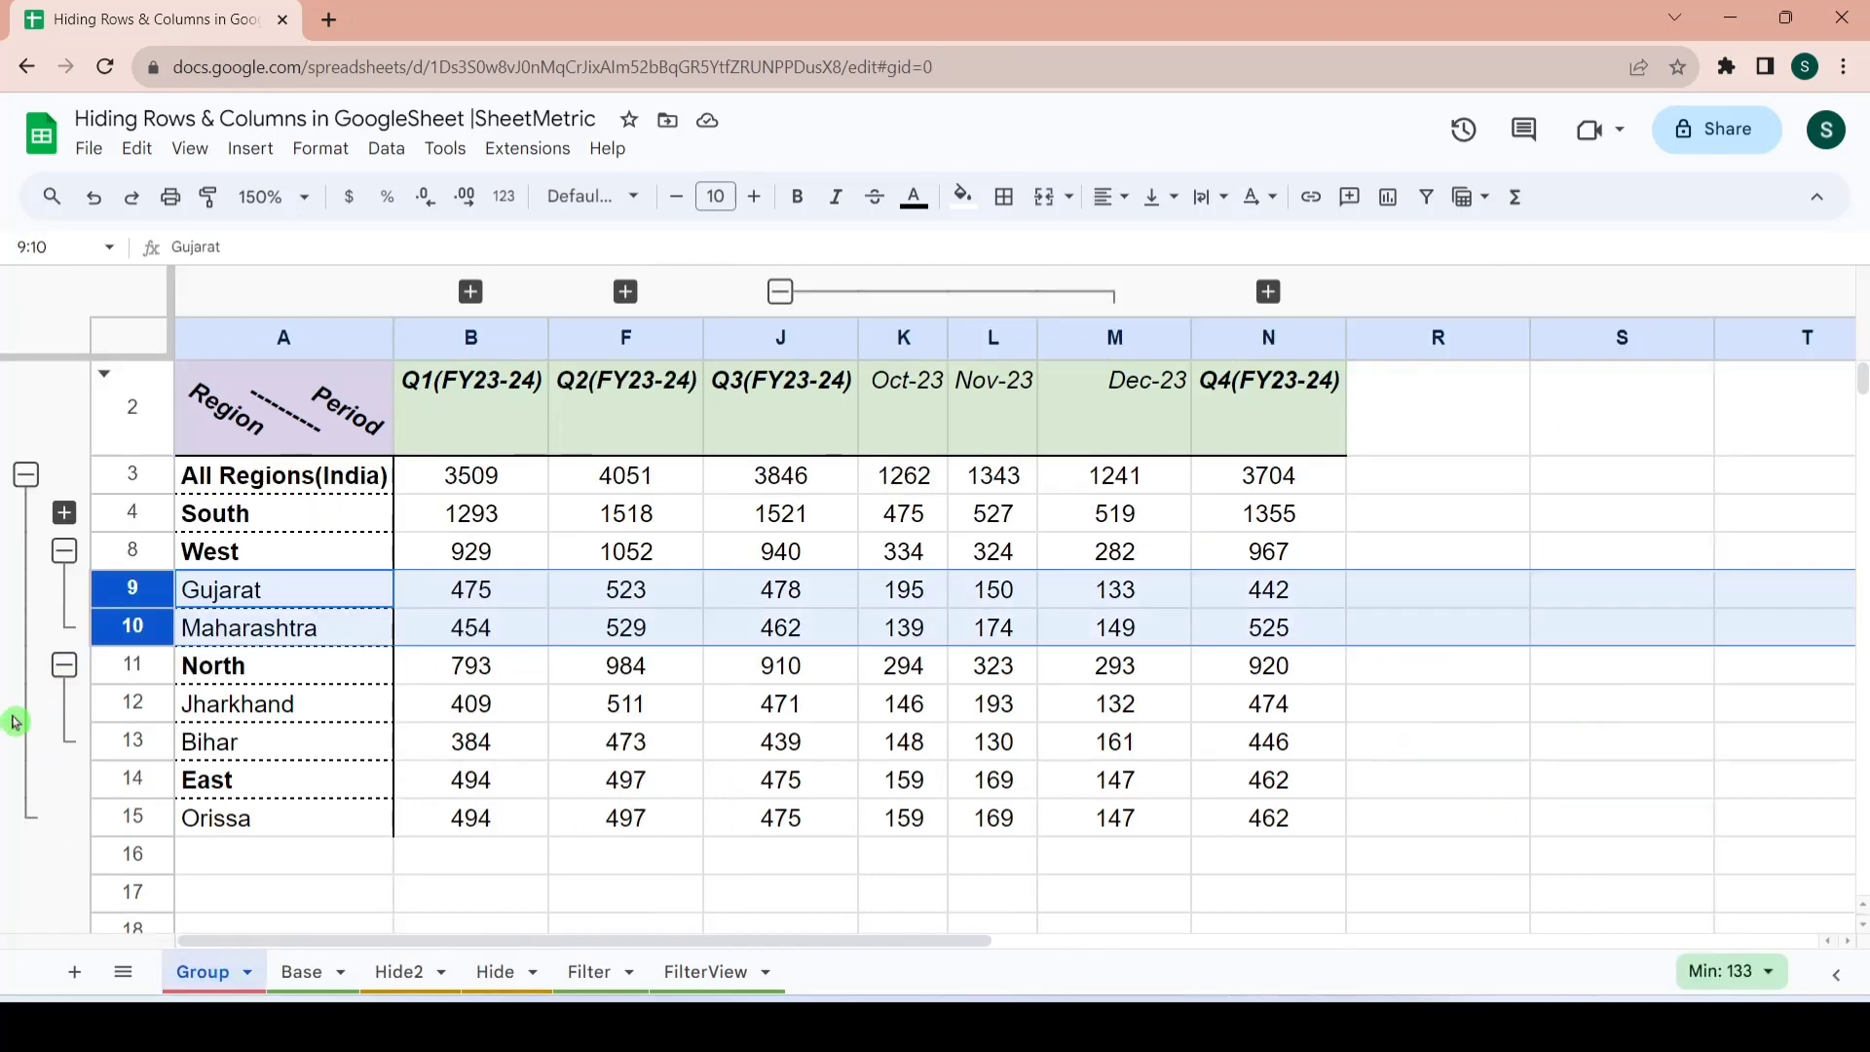
left_click(63, 513)
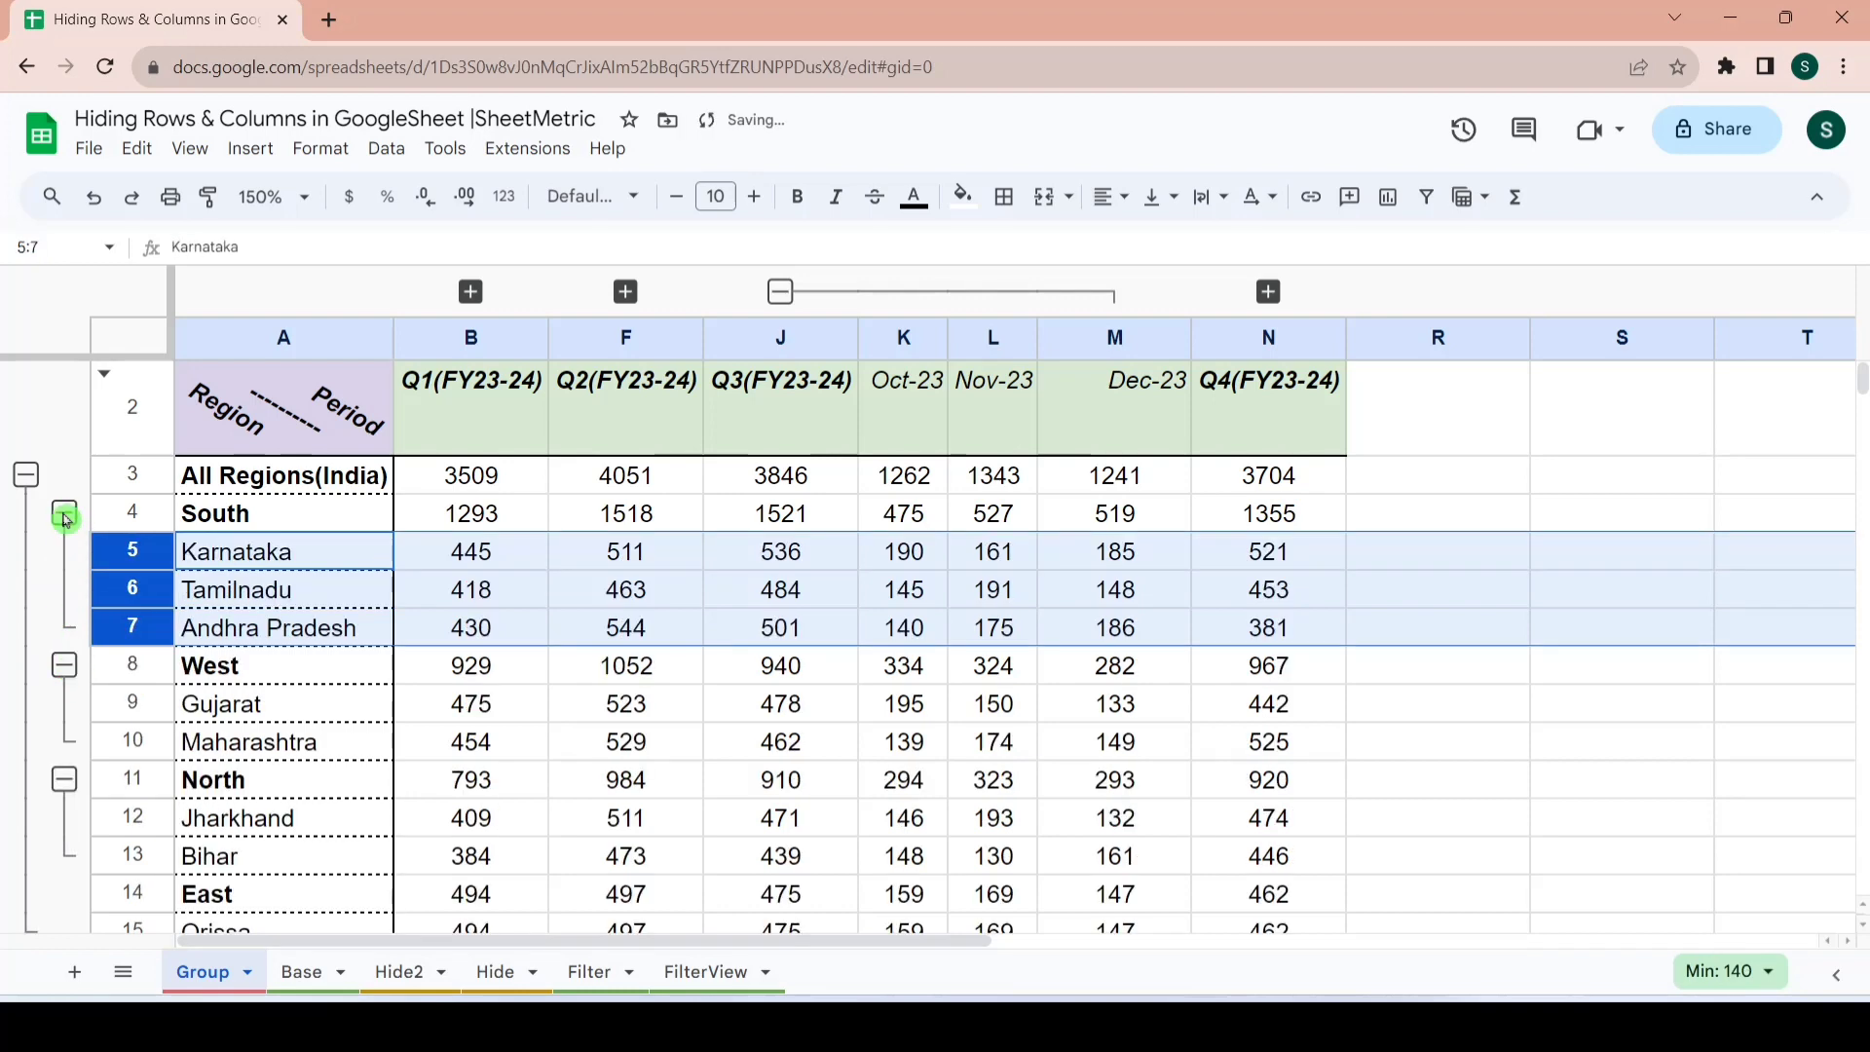
left_click(64, 516)
left_click(66, 516)
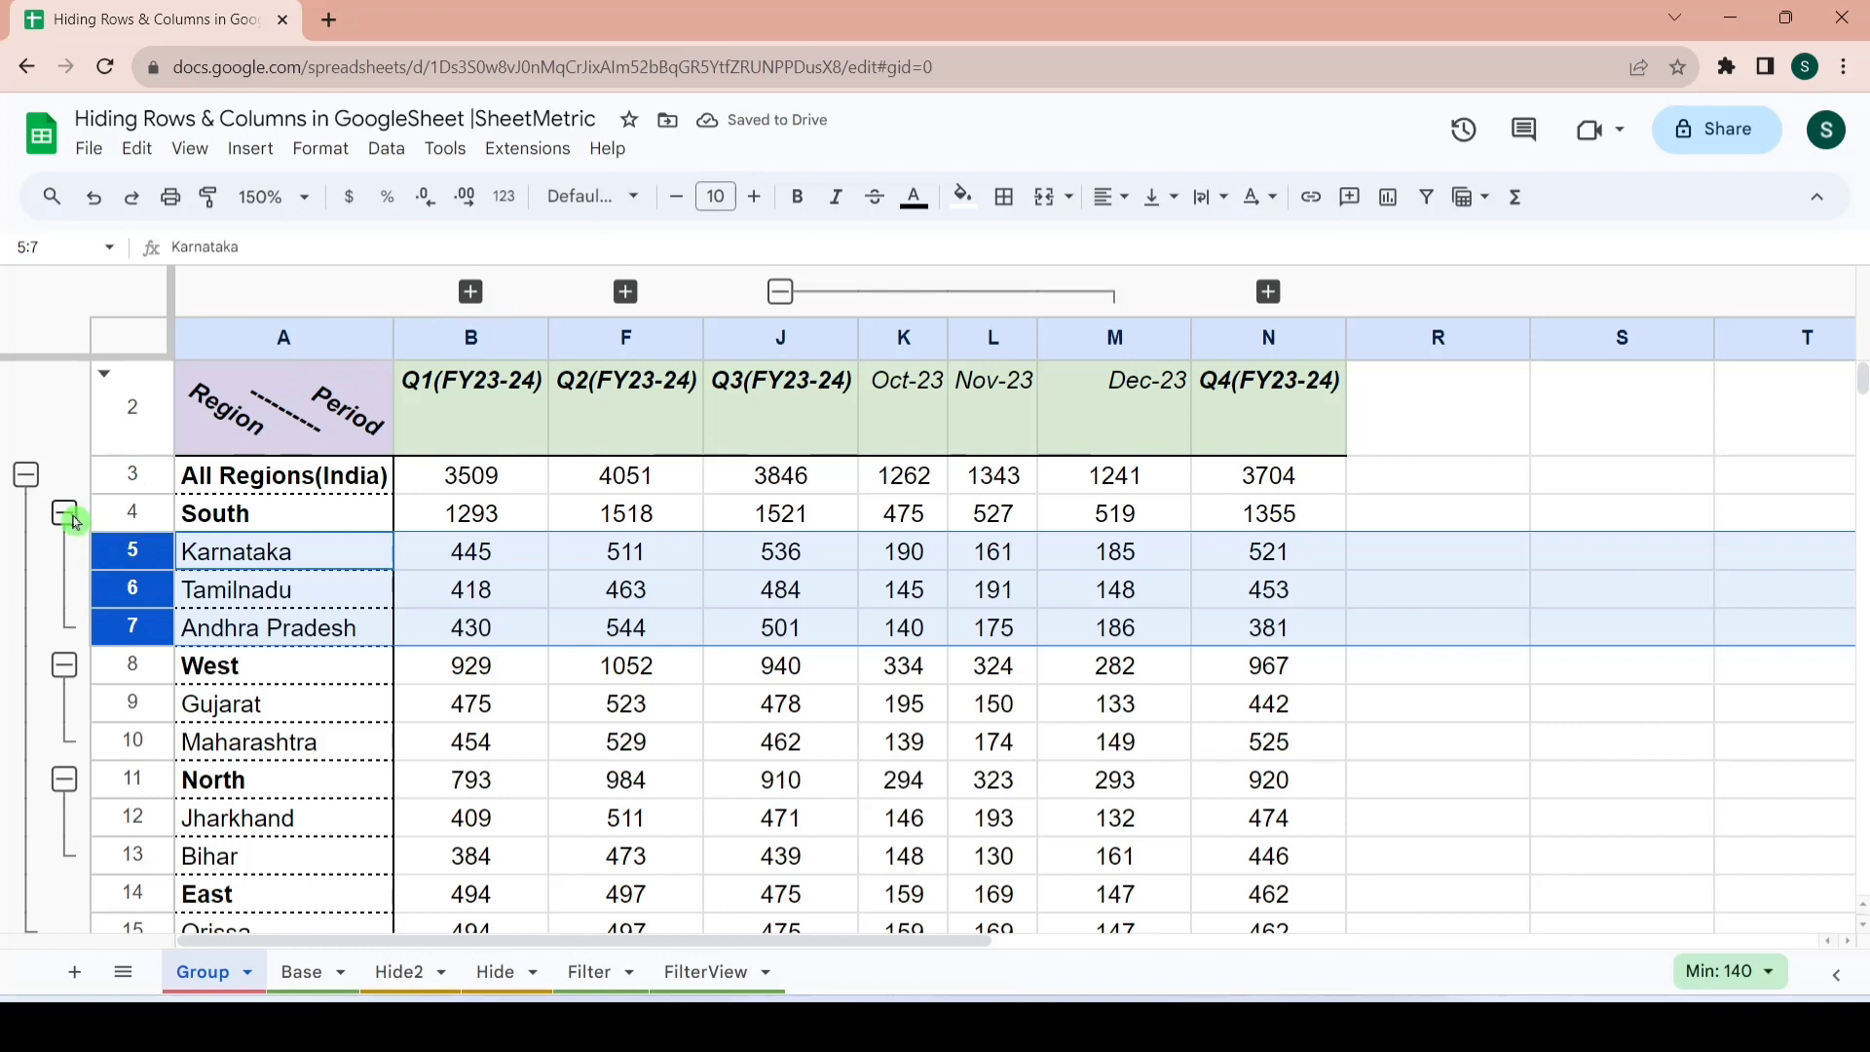
left_click(66, 514)
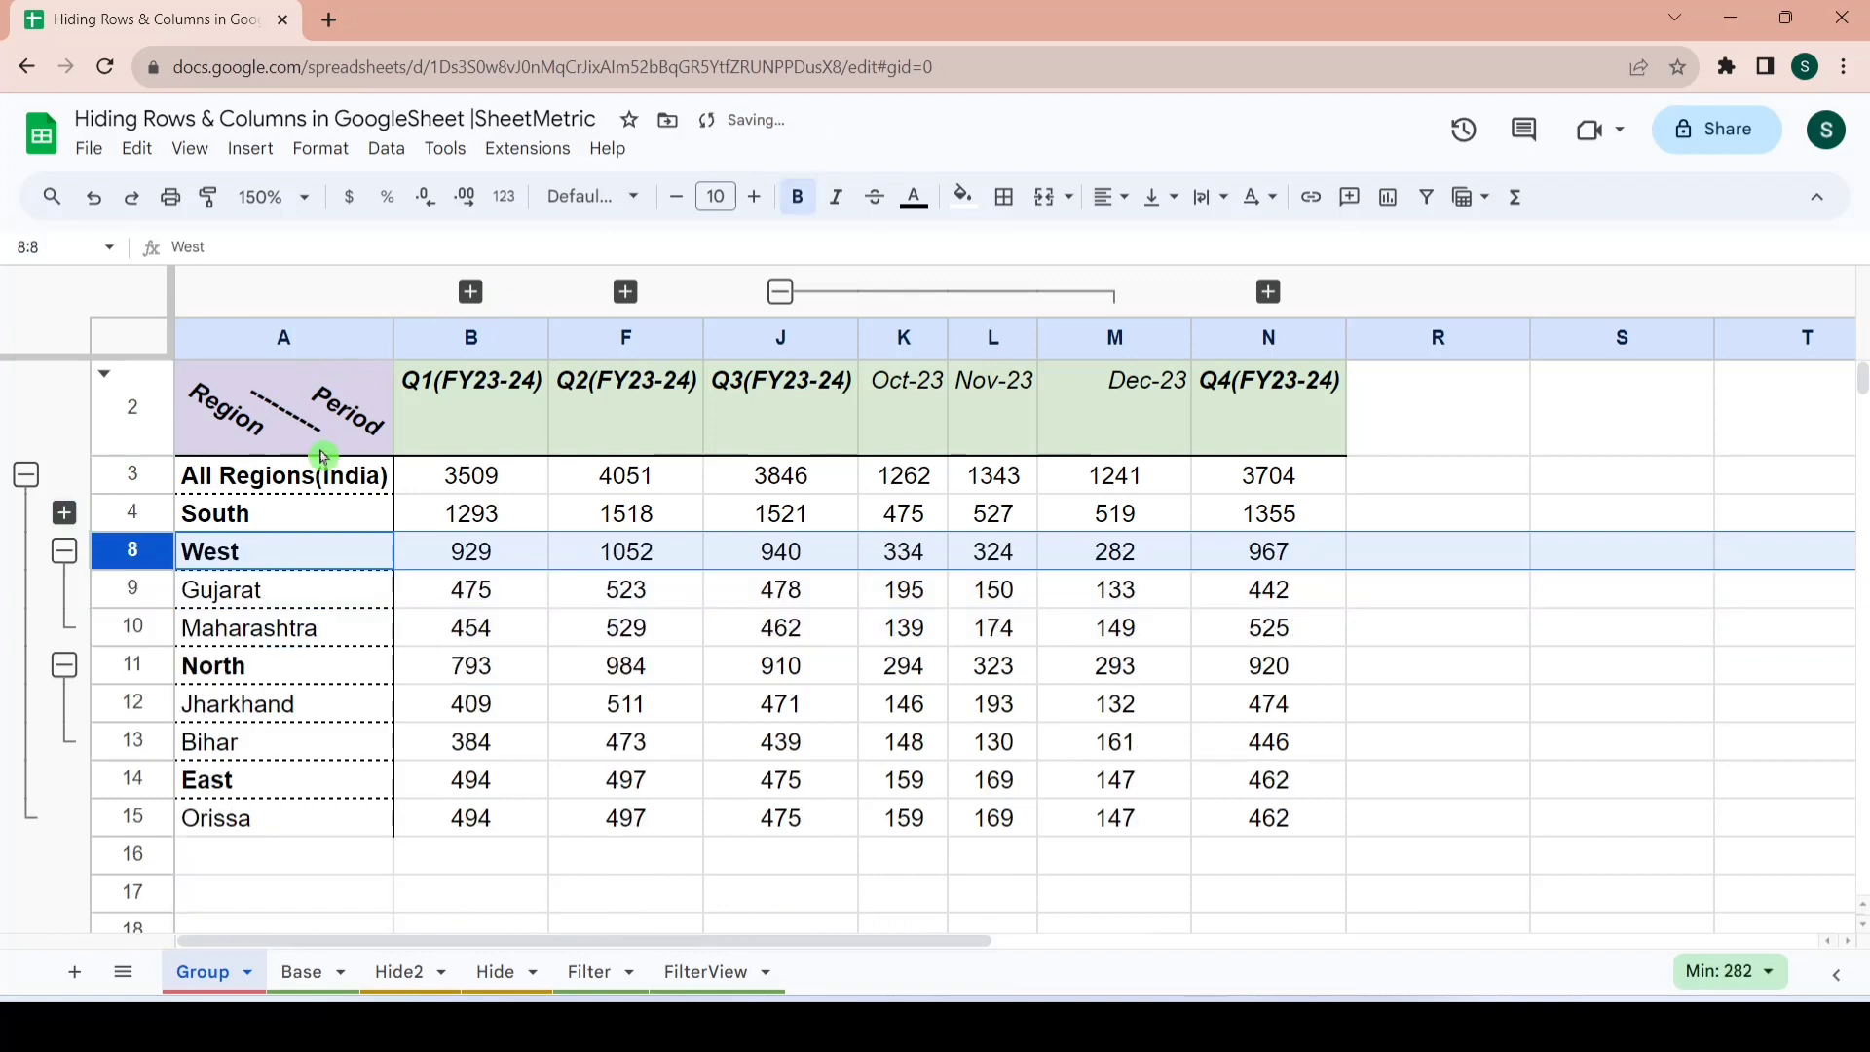